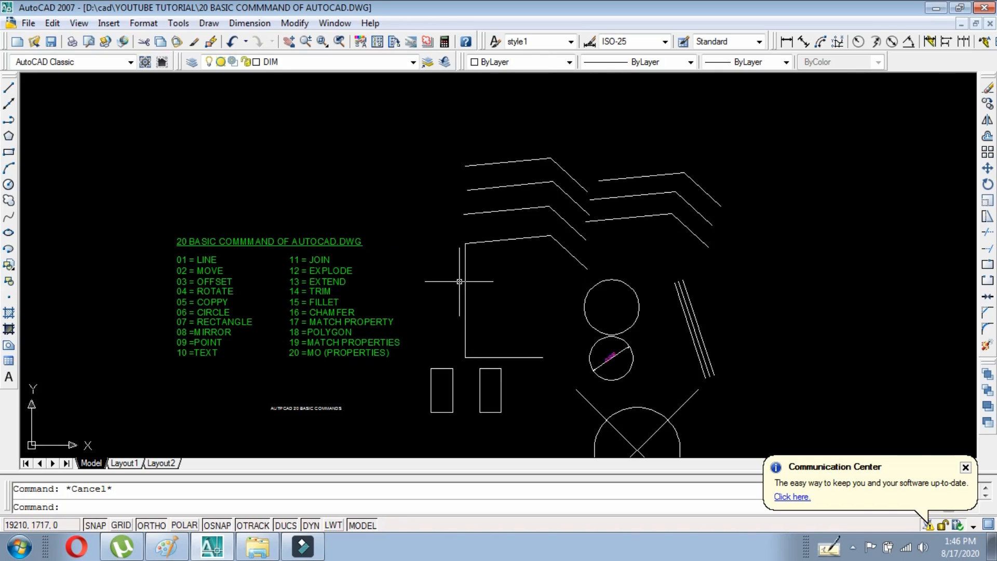
Draw a short horizontal line with Ortho in the empty area above the four stacked bent lines
text(L)
key(Return)
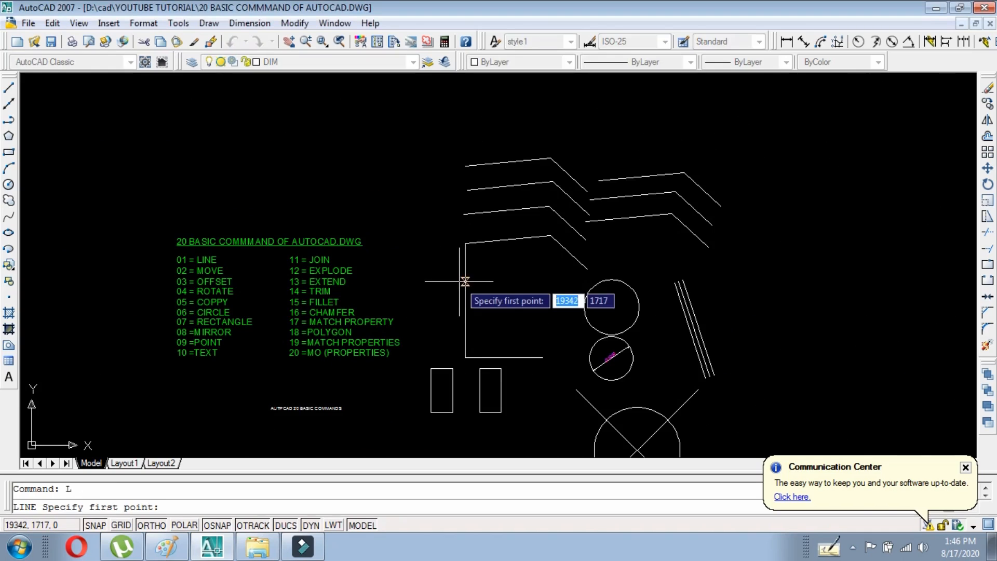
middle_drag(571, 121, 542, 209)
click(509, 199)
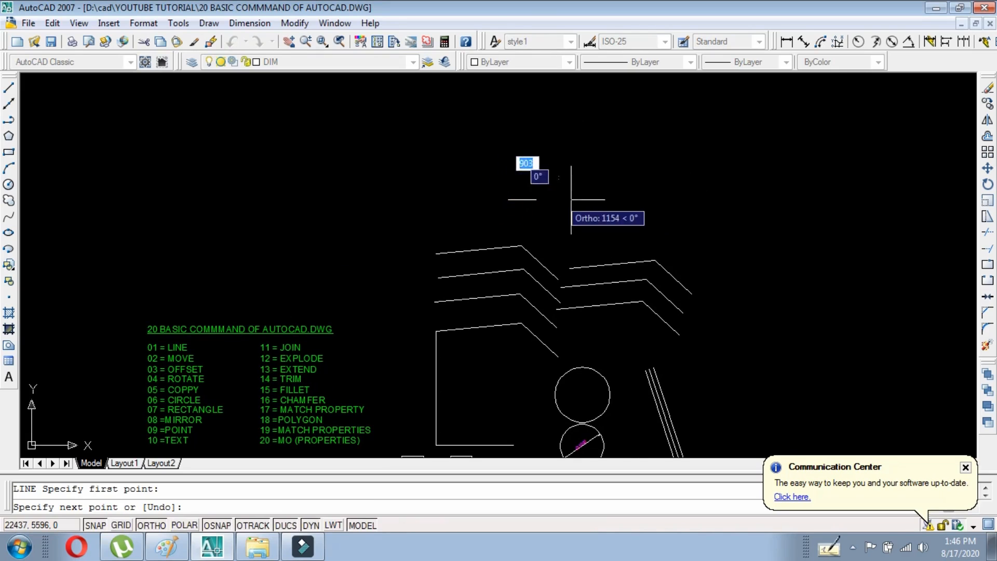
click(587, 213)
right_click(539, 222)
Draw a second horizontal line leftward from the first line's left endpoint, so the two segments lie end to end
right_click(490, 200)
click(508, 200)
click(431, 212)
key(Return)
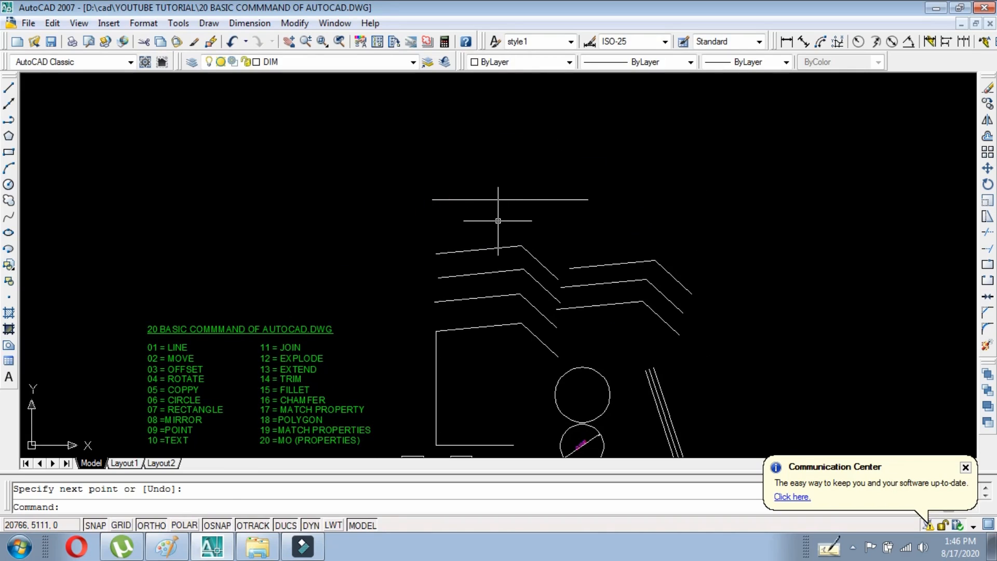
Select both horizontal segments to examine whether they are separate objects, and clear the selection
click(528, 199)
click(470, 199)
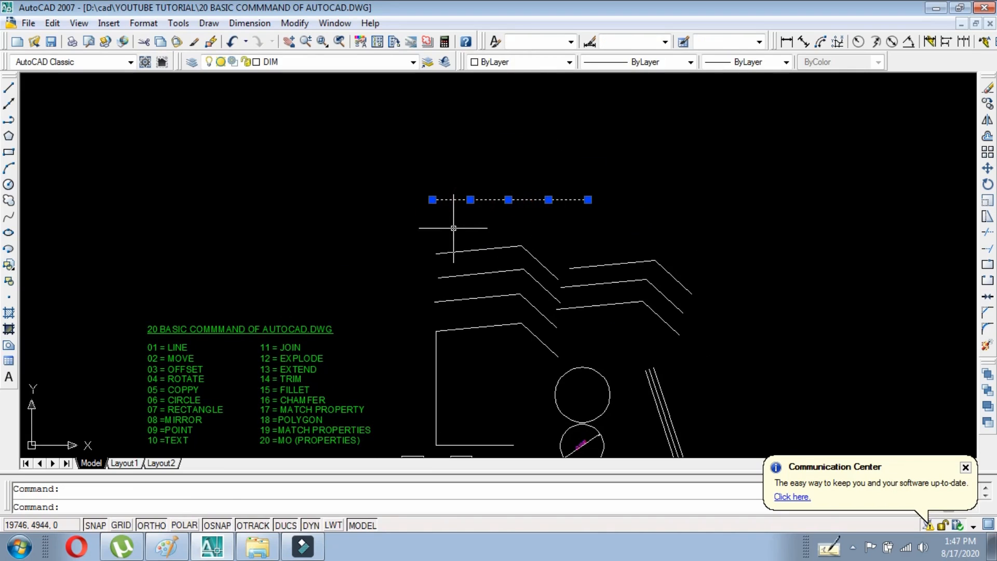
key(Escape)
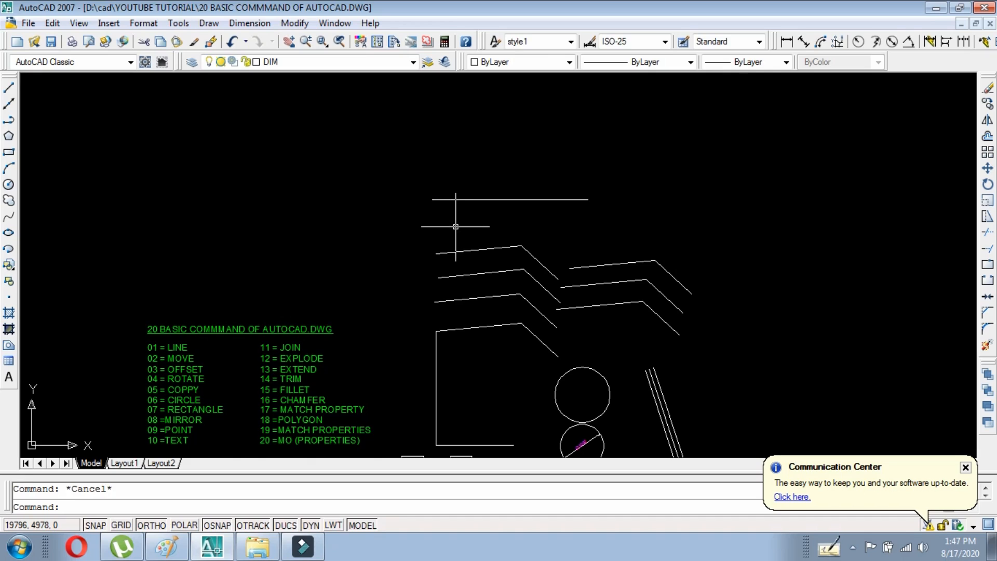
Join the two collinear horizontal segments into one line, using the right segment as the source, and select it to check
text(J)
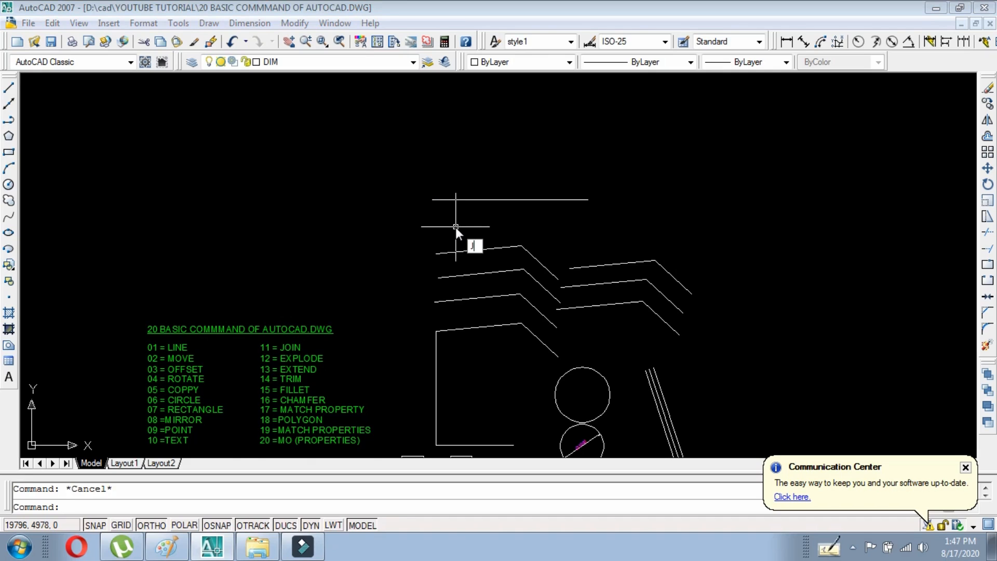
key(Return)
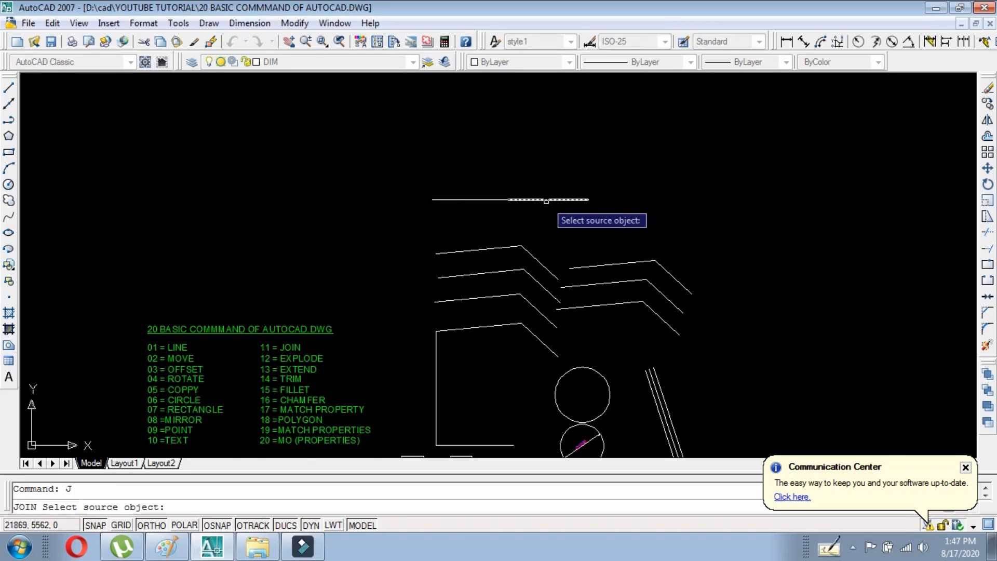
click(549, 200)
click(481, 199)
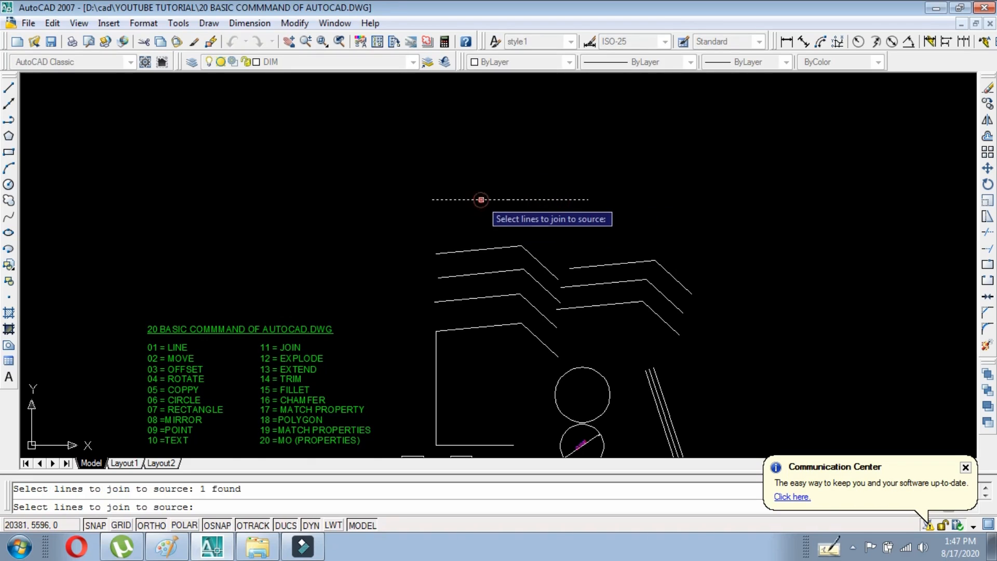
key(Return)
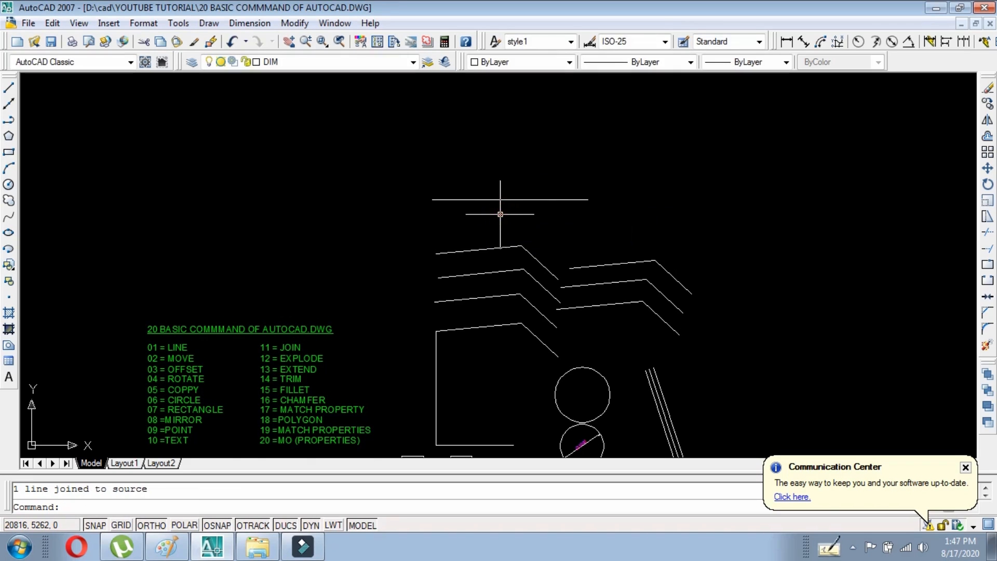
click(520, 200)
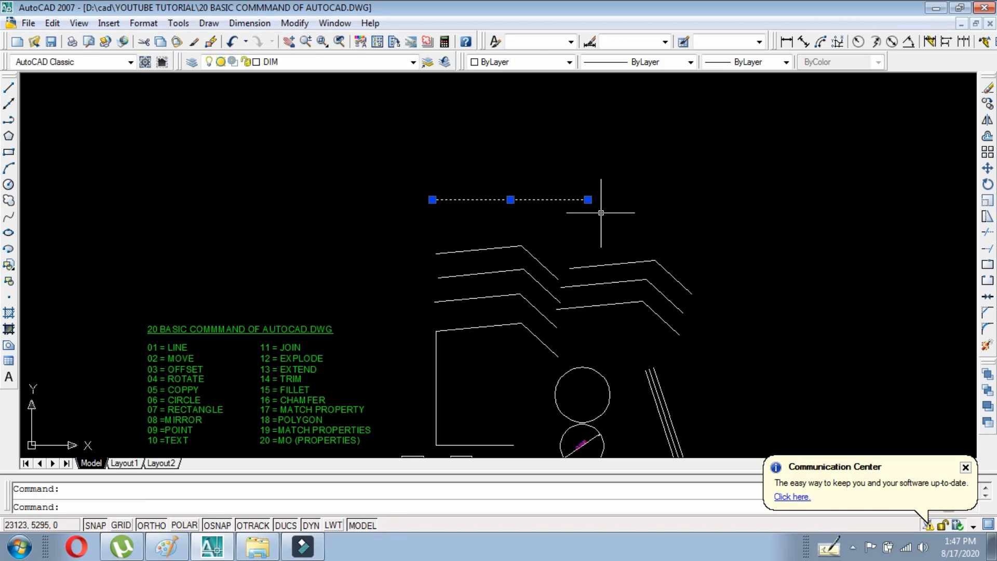
key(Escape)
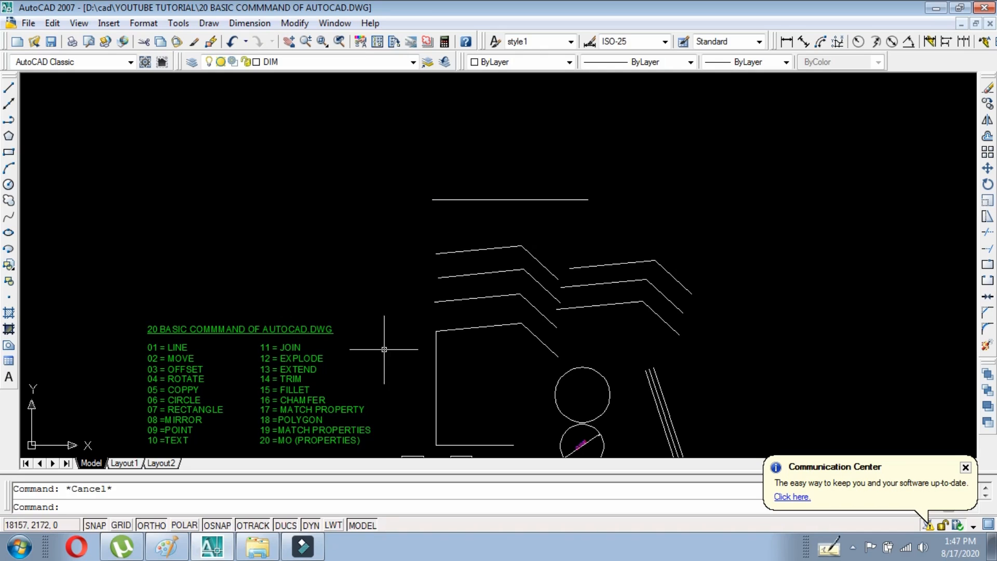
Explode the left of the two small rectangles below the open polyline shape into separate lines
middle_drag(444, 373, 420, 269)
scroll(270, 265, up, 3)
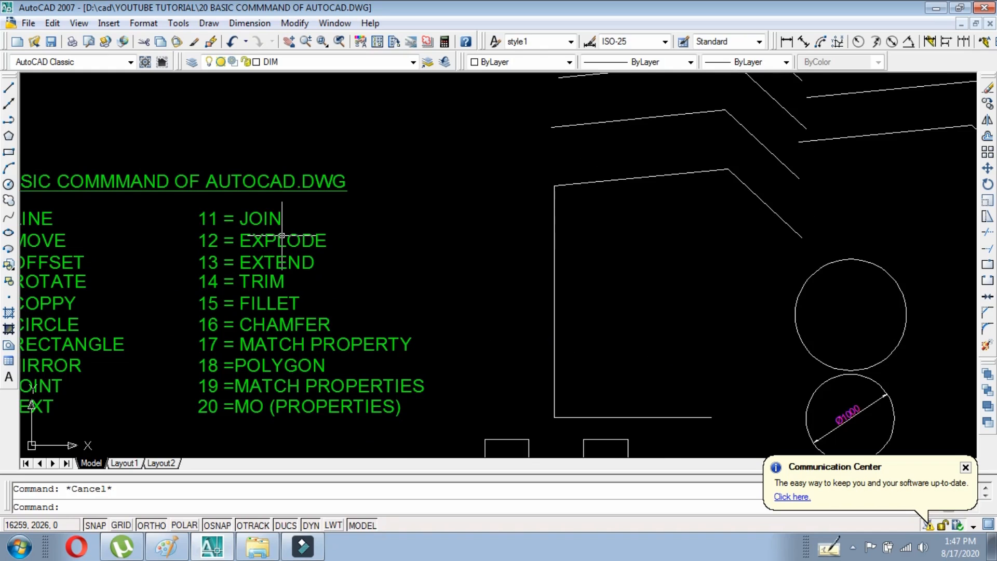
scroll(281, 235, down, 2)
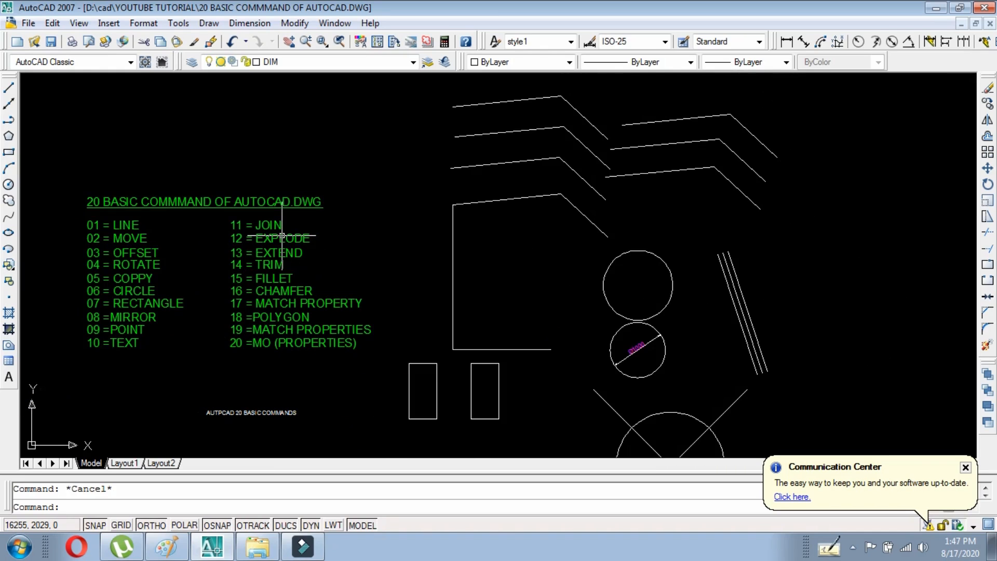
scroll(282, 235, up, 3)
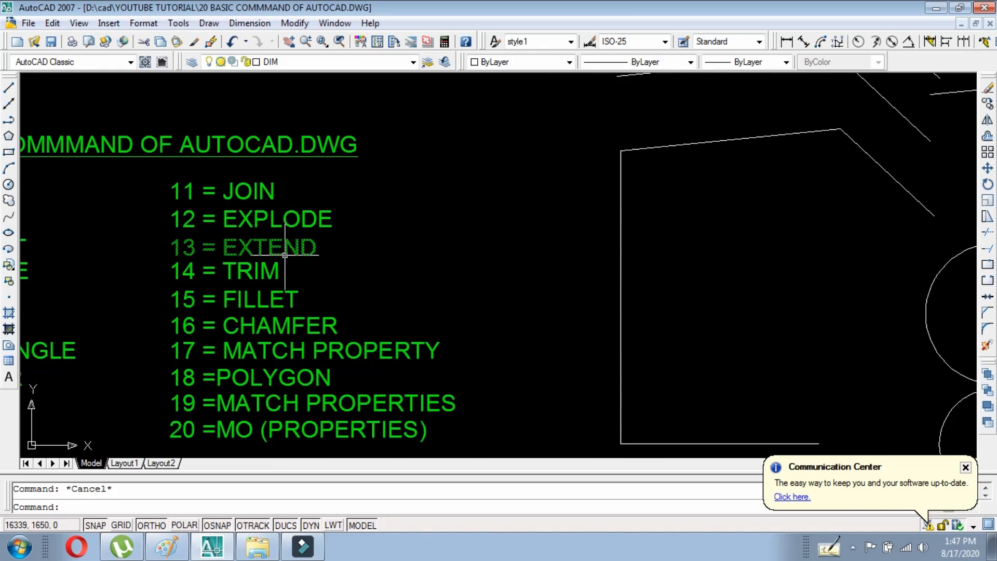
scroll(289, 245, down, 4)
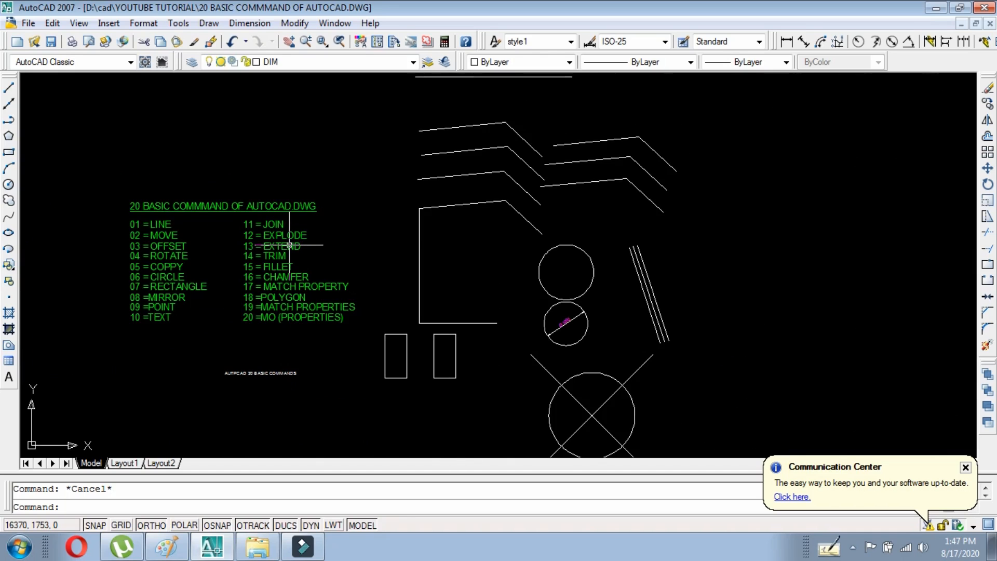
text(X)
key(Return)
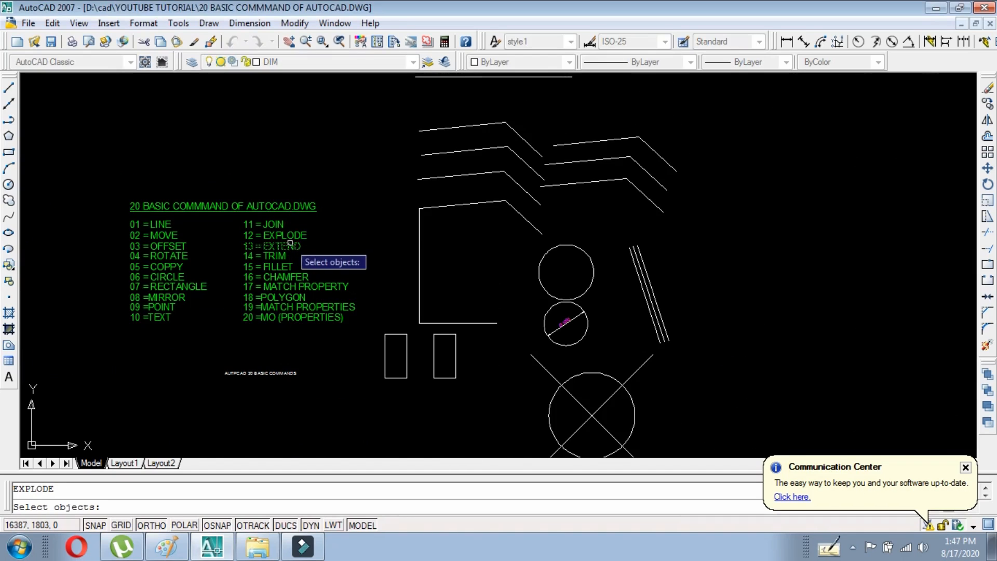
scroll(361, 340, up, 3)
click(455, 339)
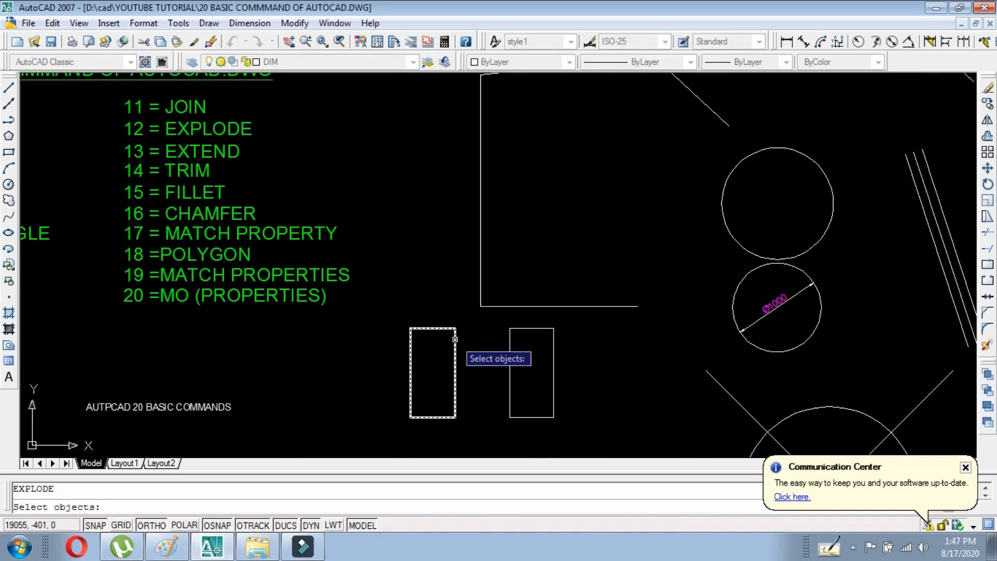
scroll(456, 339, up, 1)
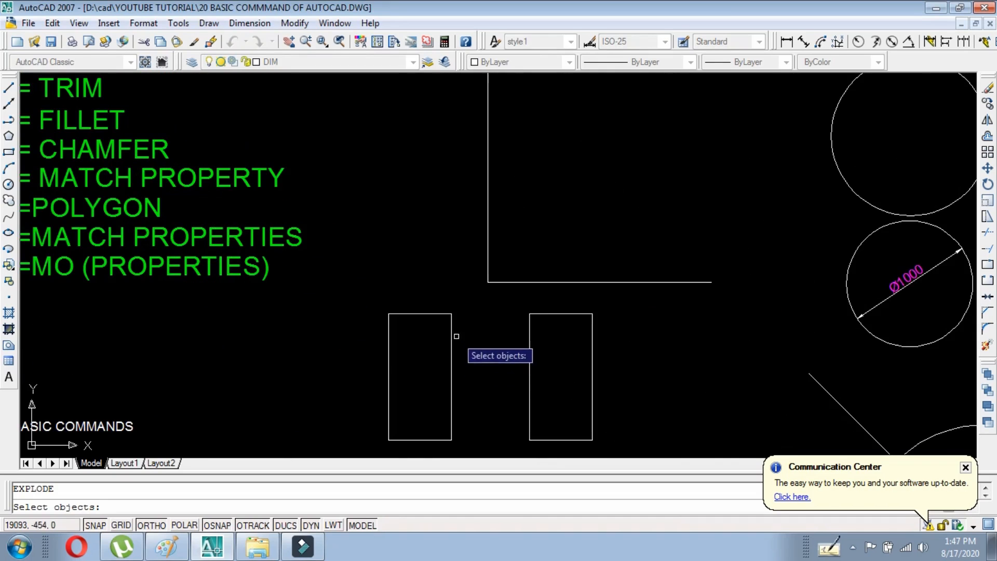
click(424, 313)
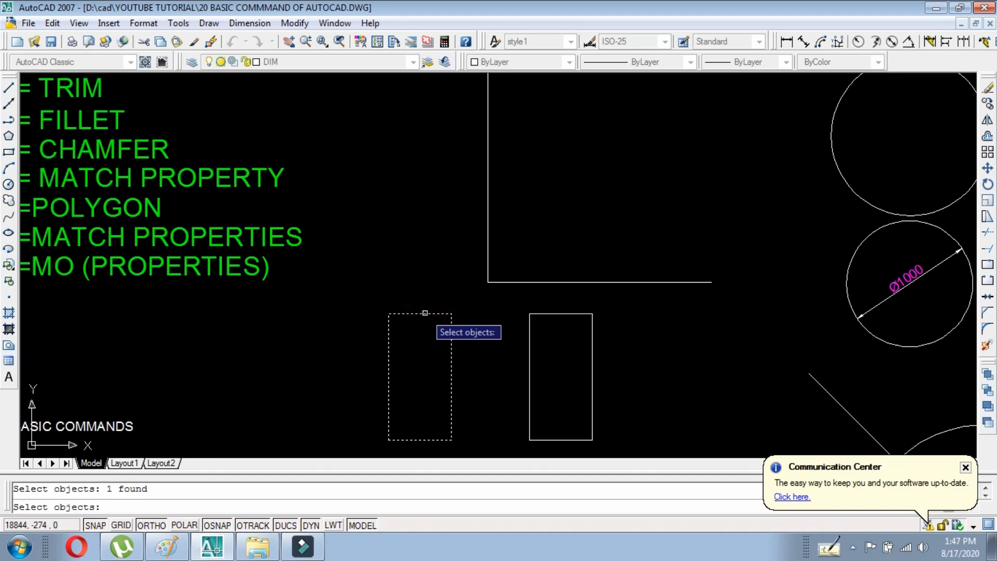
key(Return)
Select the edges of the exploded left rectangle to examine them as individual objects, and clear the selection
scroll(423, 314, down, 2)
scroll(426, 322, up, 2)
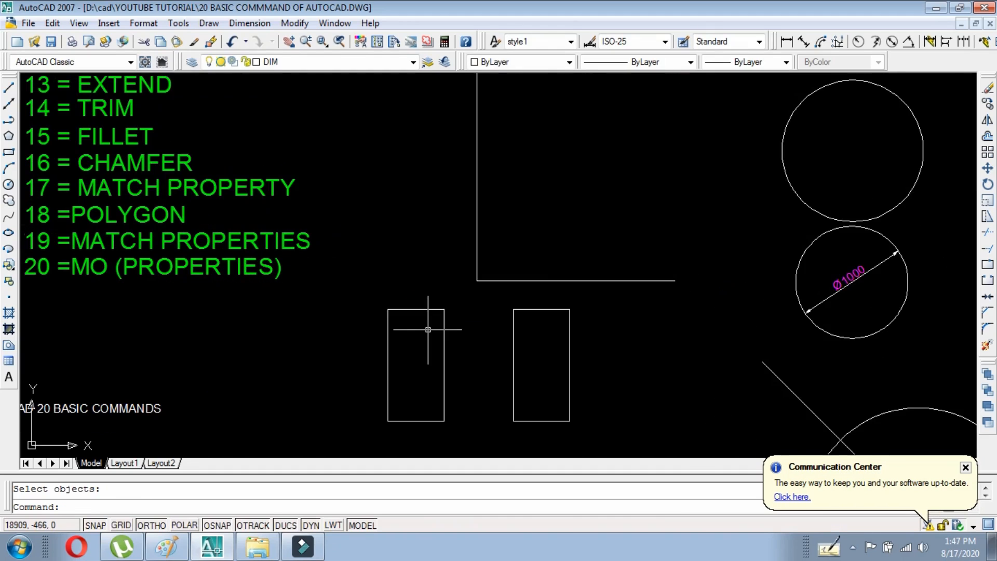
click(424, 404)
click(363, 289)
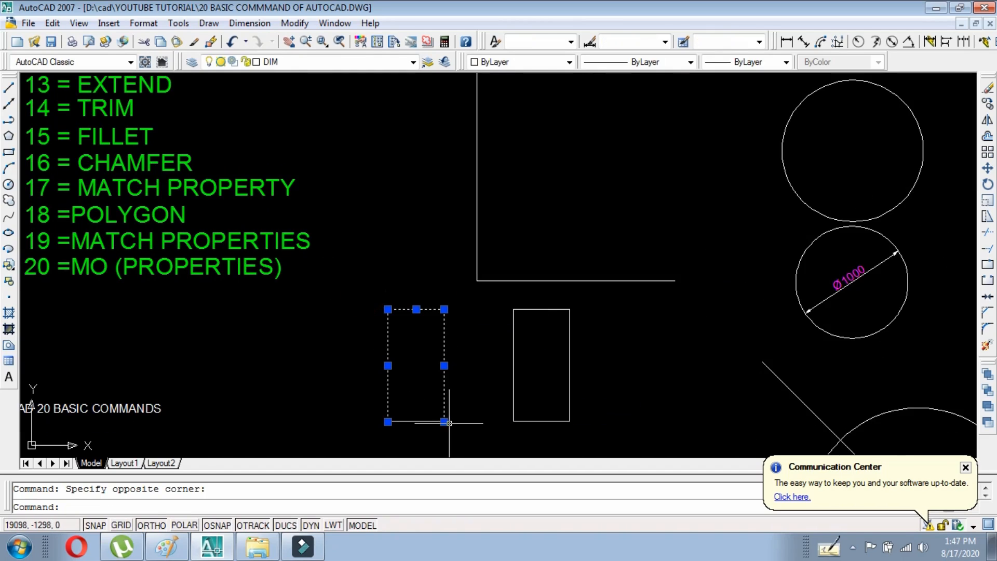
click(419, 420)
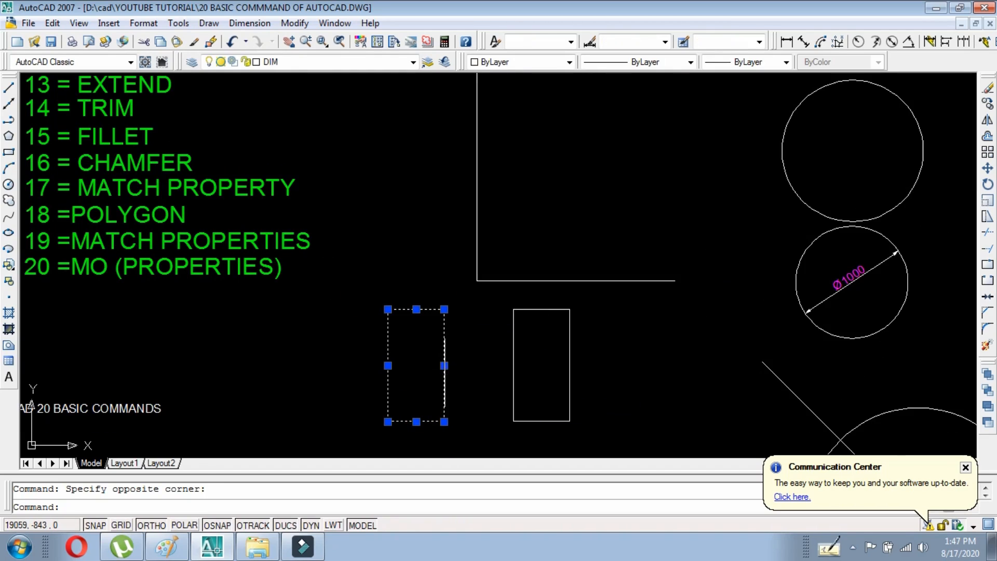
key(Escape)
Select the right small rectangle to examine whether it is a single object, and clear the selection
scroll(462, 351, down, 2)
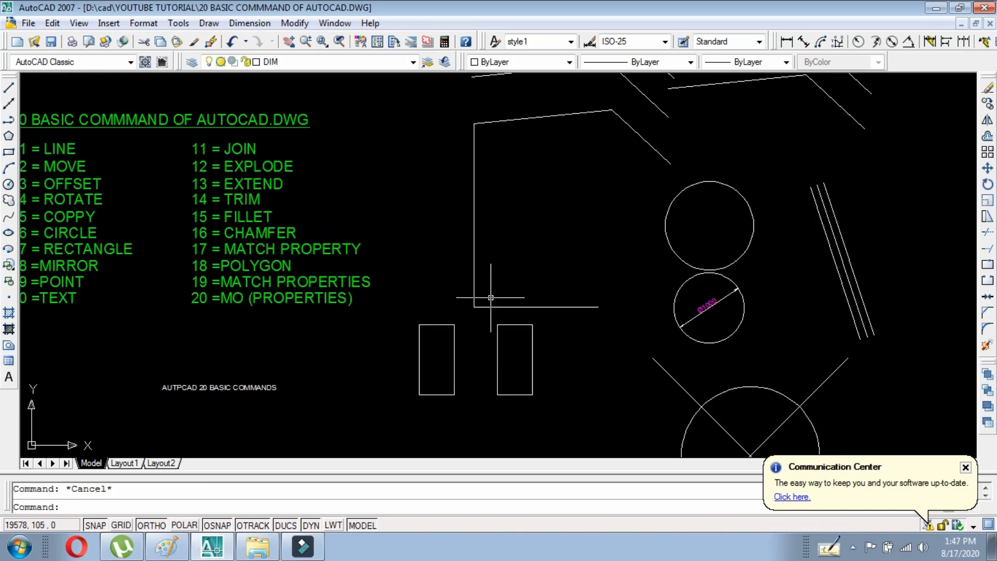
click(569, 353)
click(527, 368)
scroll(531, 371, up, 2)
scroll(532, 371, up, 2)
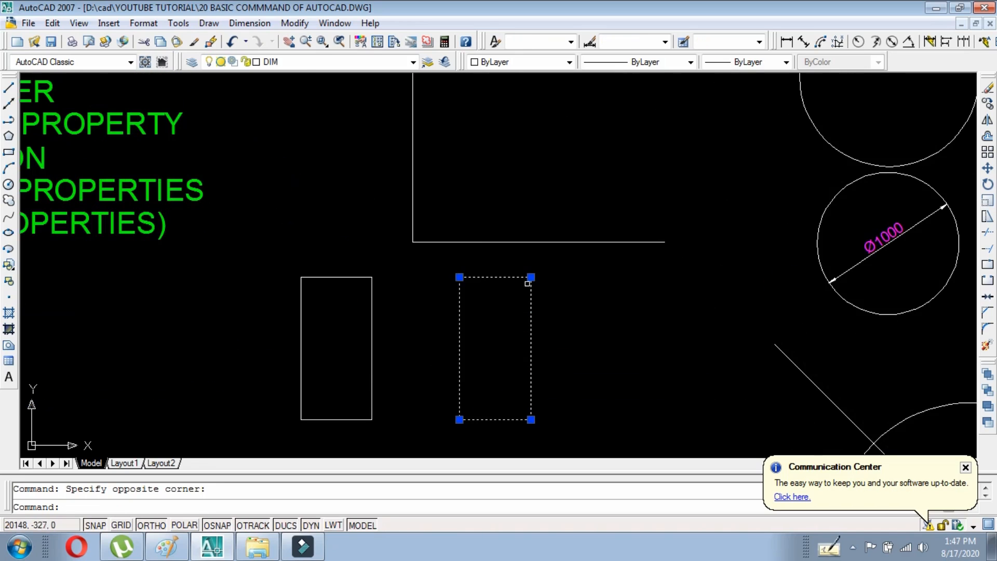
key(Escape)
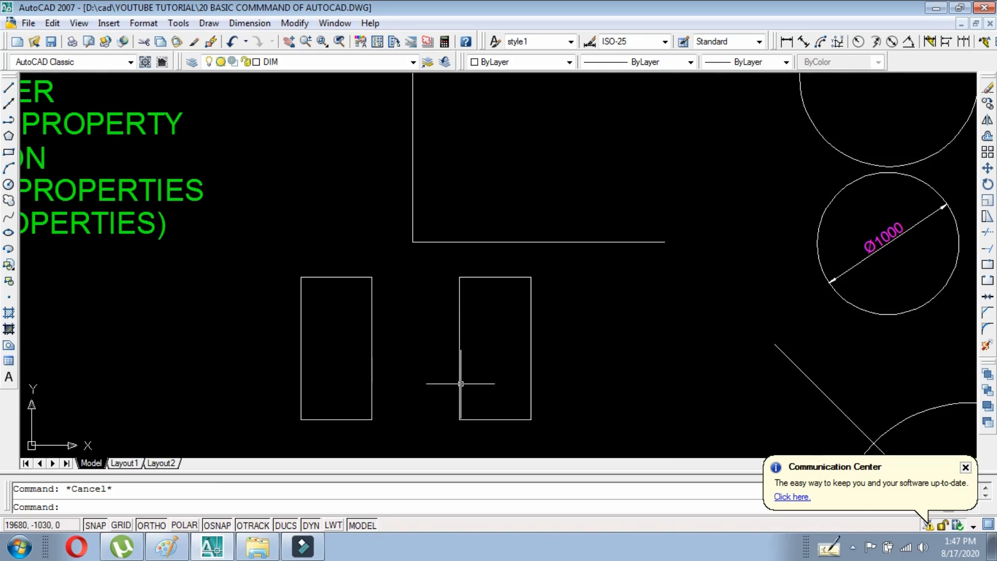
Explode the right small rectangle into separate lines
text(x)
key(Return)
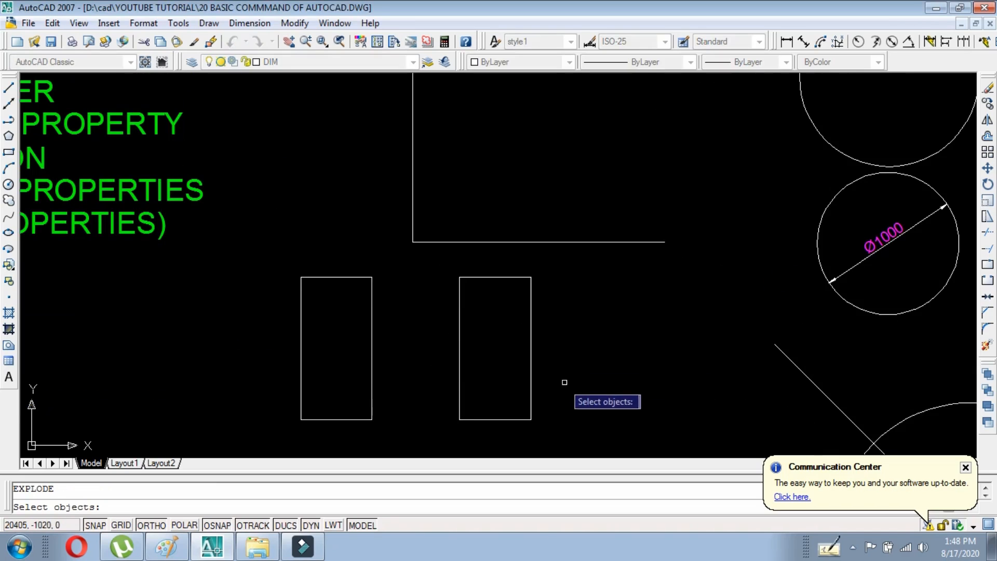
click(532, 364)
key(Return)
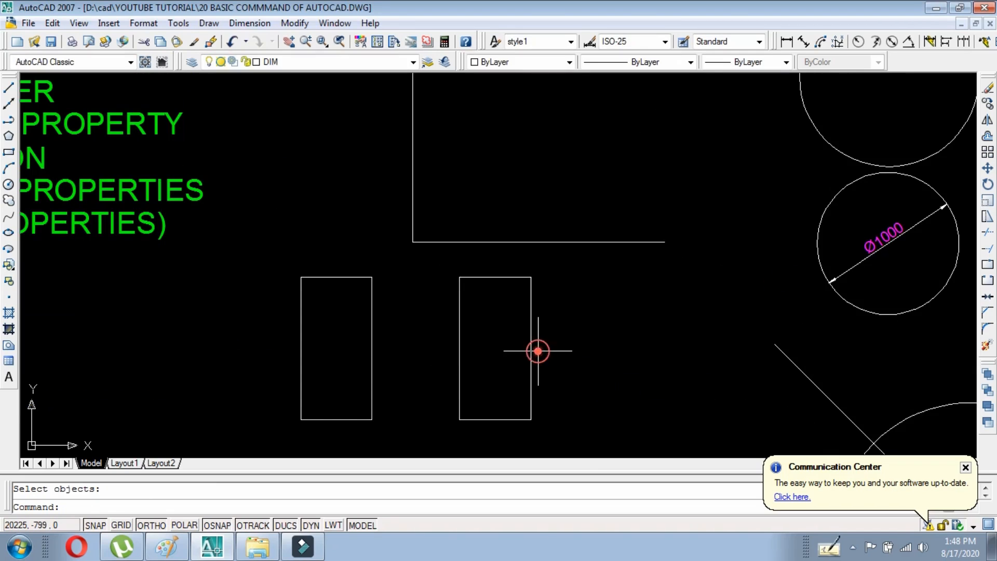
Select the right rectangle's edges together and one by one to examine them as separate lines, and clear the selection
click(548, 285)
click(439, 431)
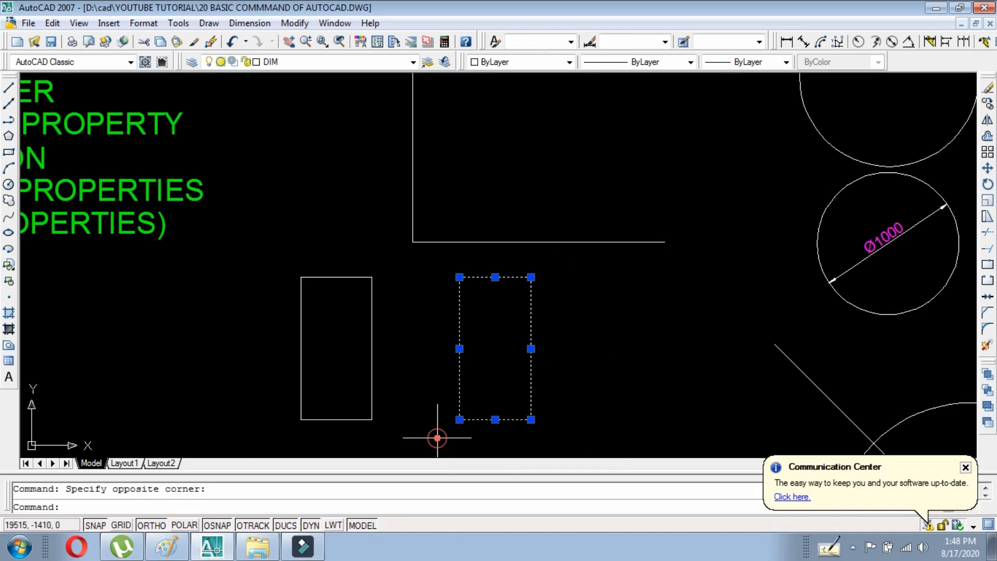
key(Escape)
click(536, 350)
click(509, 314)
click(512, 283)
click(471, 276)
click(469, 293)
click(452, 323)
key(Escape)
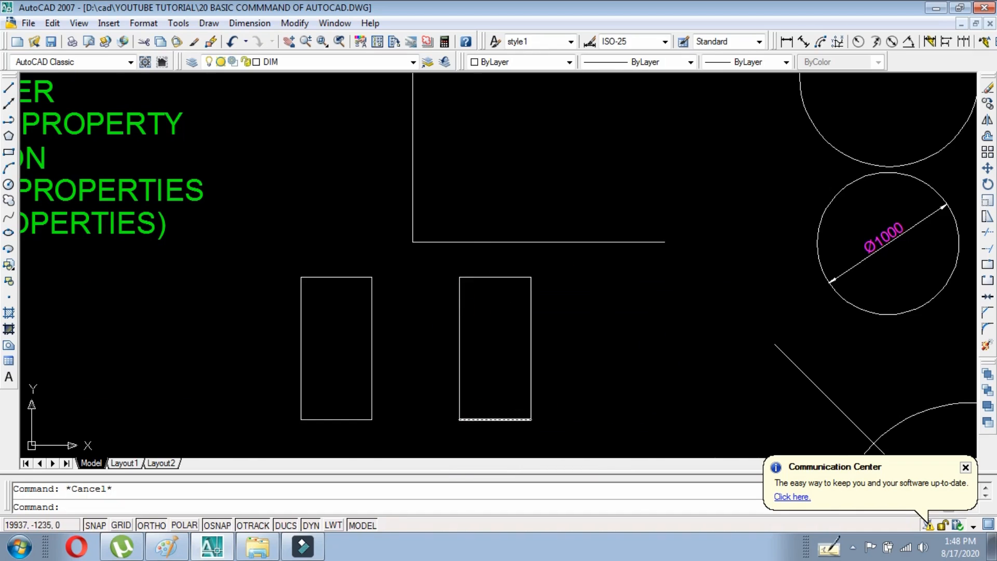
Draw a short horizontal line in the empty space to the left of the two small rectangles
scroll(506, 407, down, 4)
scroll(545, 392, down, 3)
scroll(488, 411, up, 2)
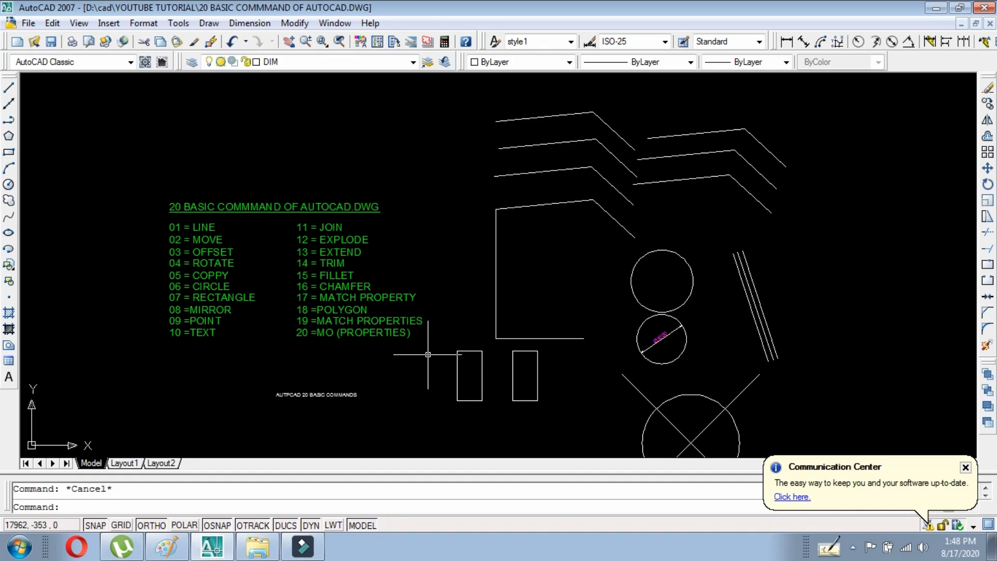
scroll(333, 257, up, 3)
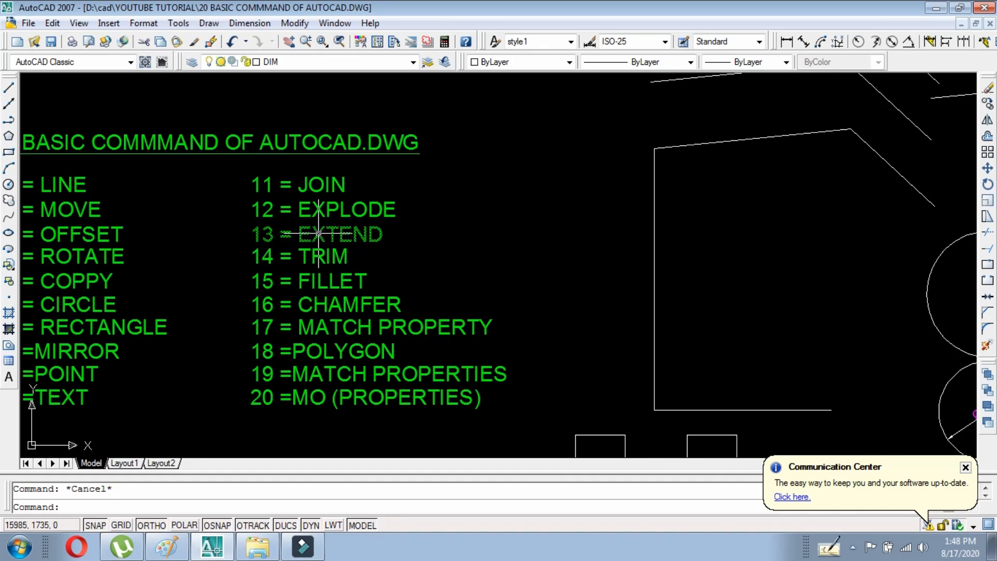
scroll(318, 236, down, 4)
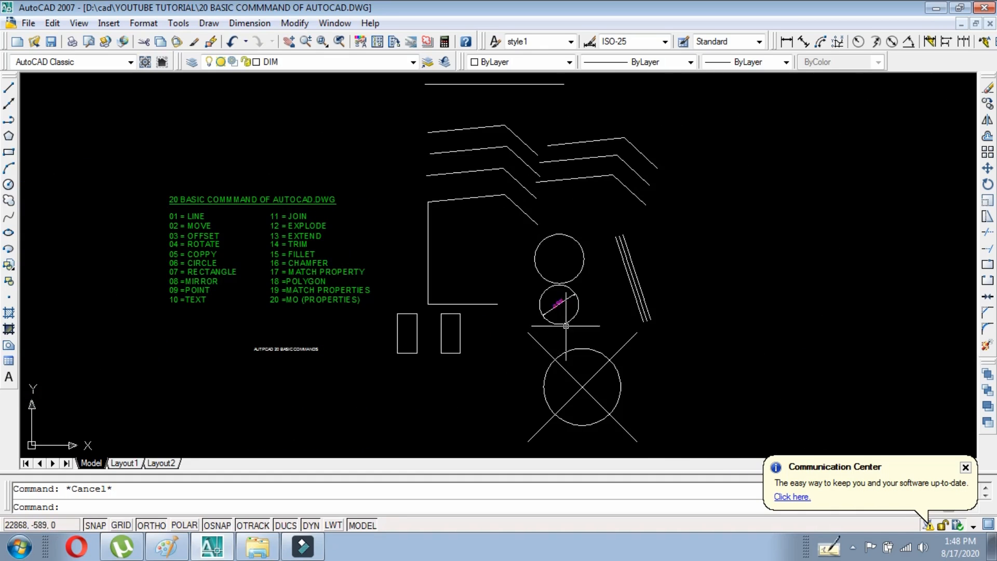
scroll(566, 325, up, 2)
scroll(567, 338, down, 3)
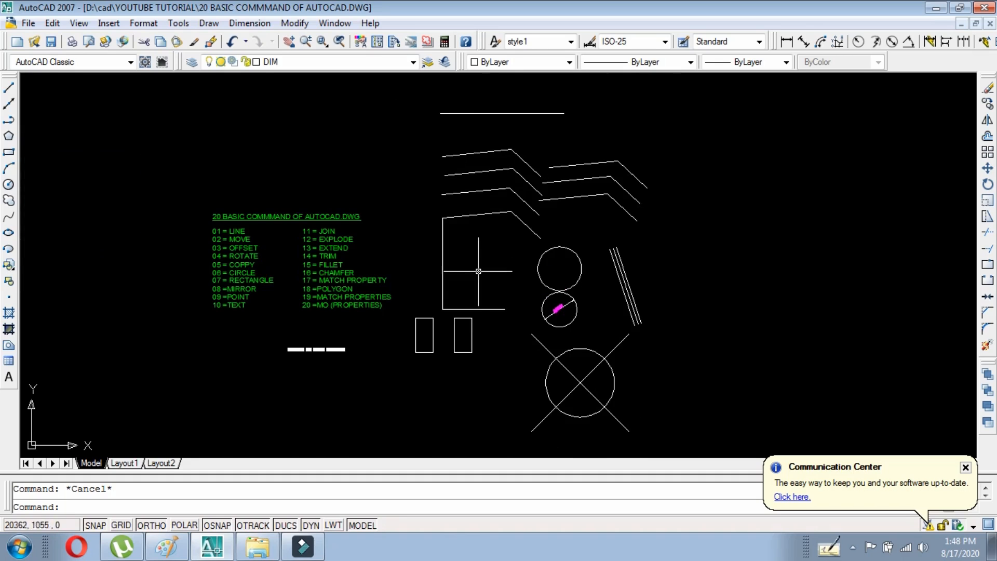
scroll(416, 290, up, 5)
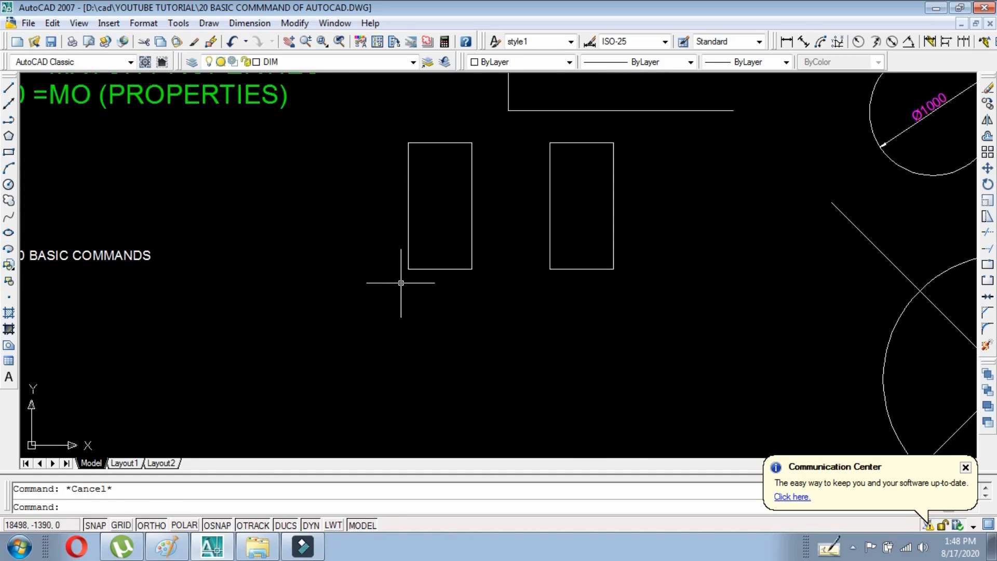
text(L)
key(Return)
click(266, 233)
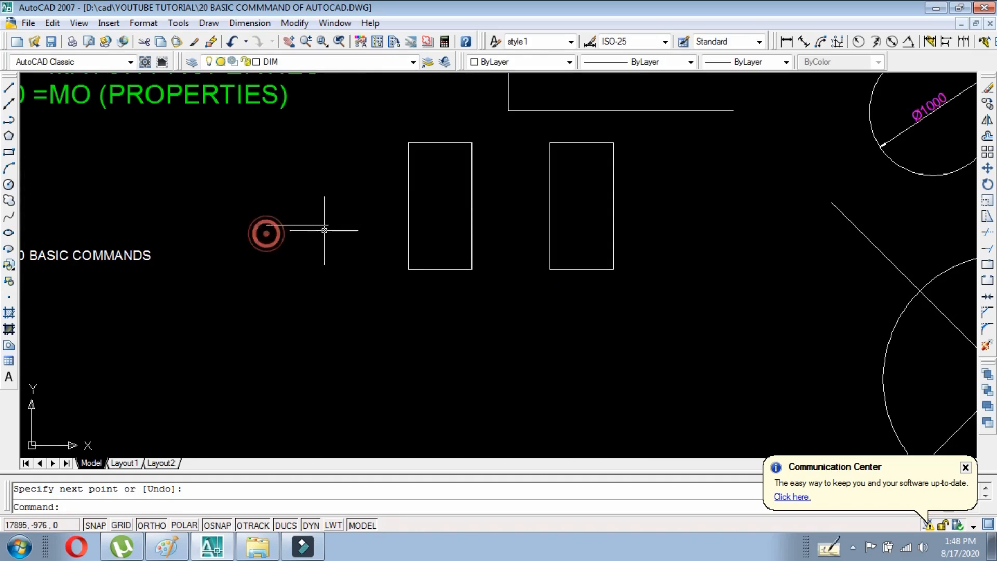
Extend the short horizontal line to the left edge of the left small rectangle, using all objects as boundaries
scroll(324, 230, up, 1)
key(Escape)
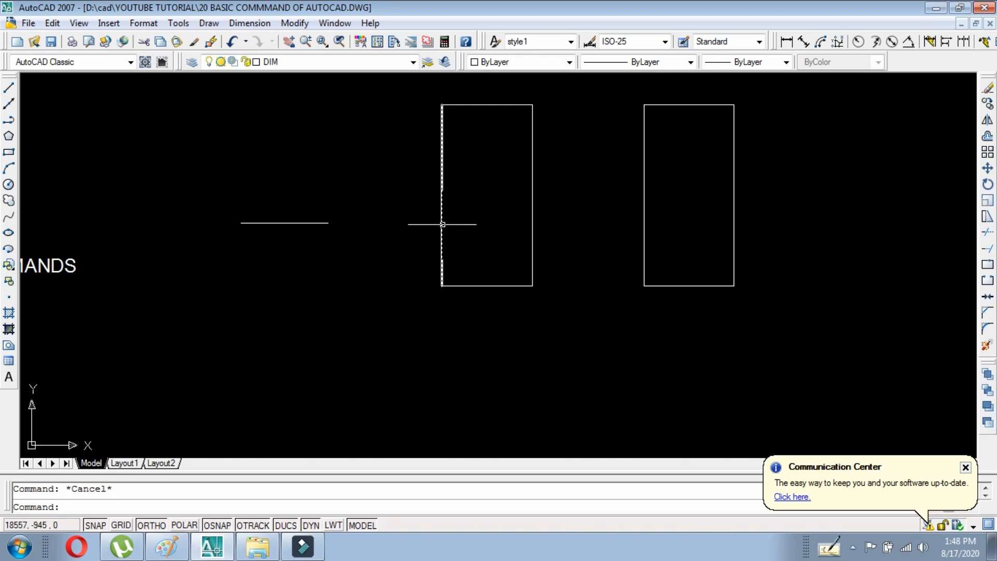
text(ex)
key(Return)
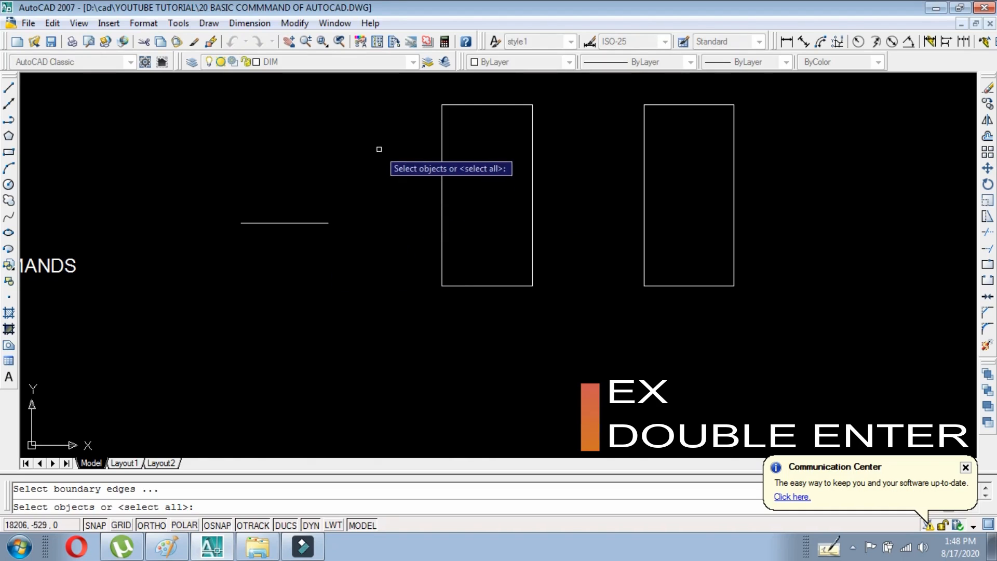
key(Return)
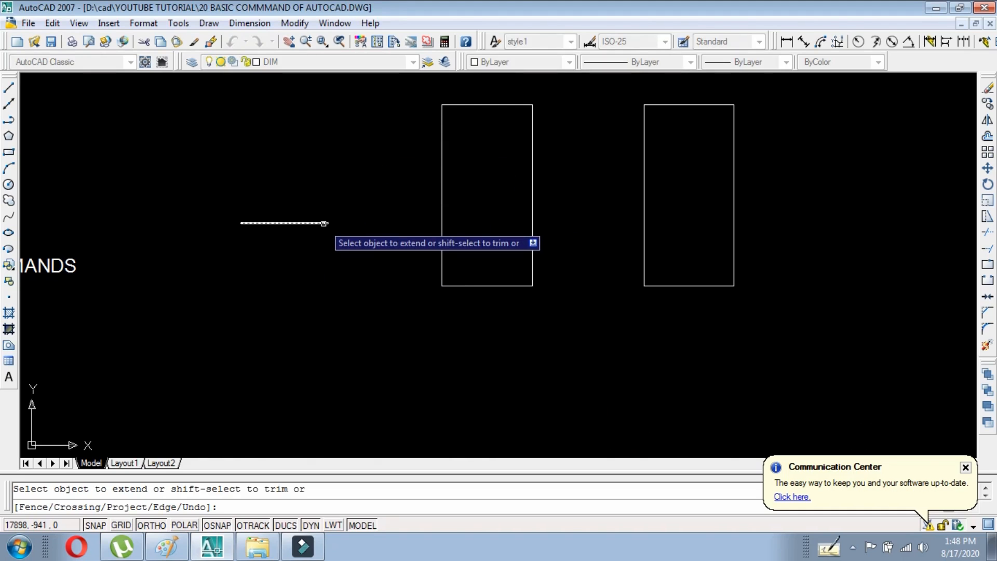
click(324, 223)
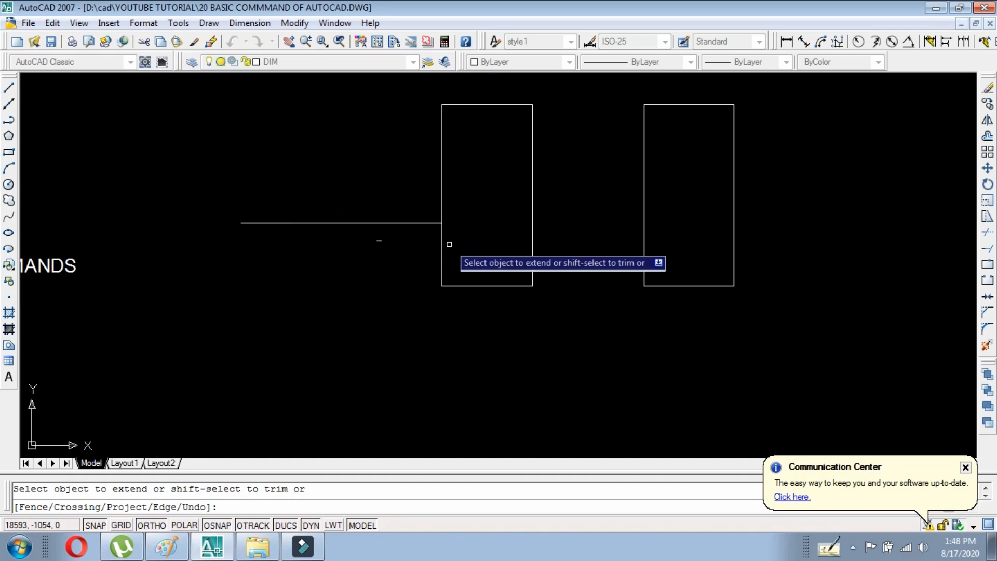
scroll(451, 237, down, 4)
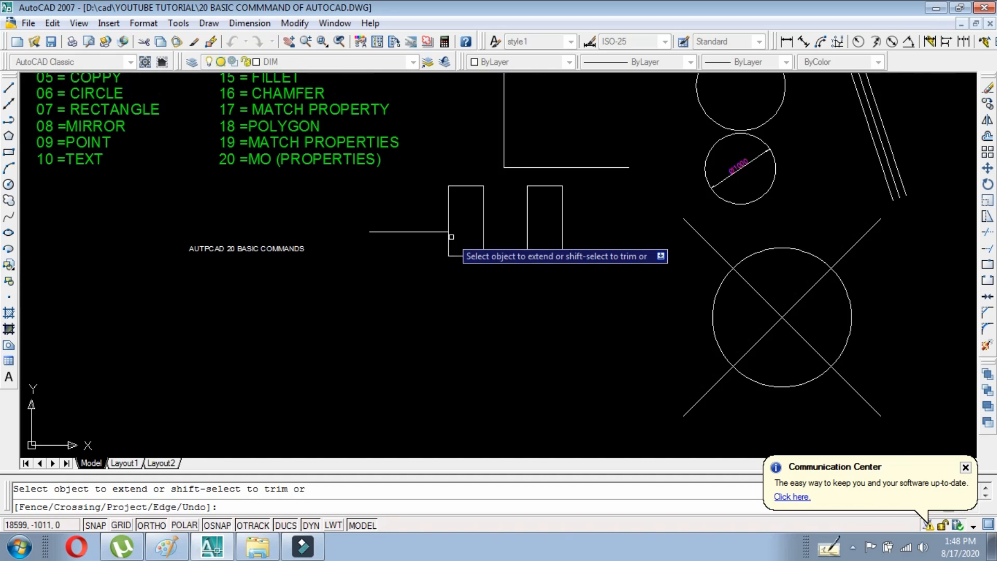
scroll(574, 341, down, 3)
key(Escape)
key(ctrl+z)
Trim away the part of the left rectangle's left edge that lies below the extended horizontal line, using all objects as cutting edges
scroll(450, 218, up, 6)
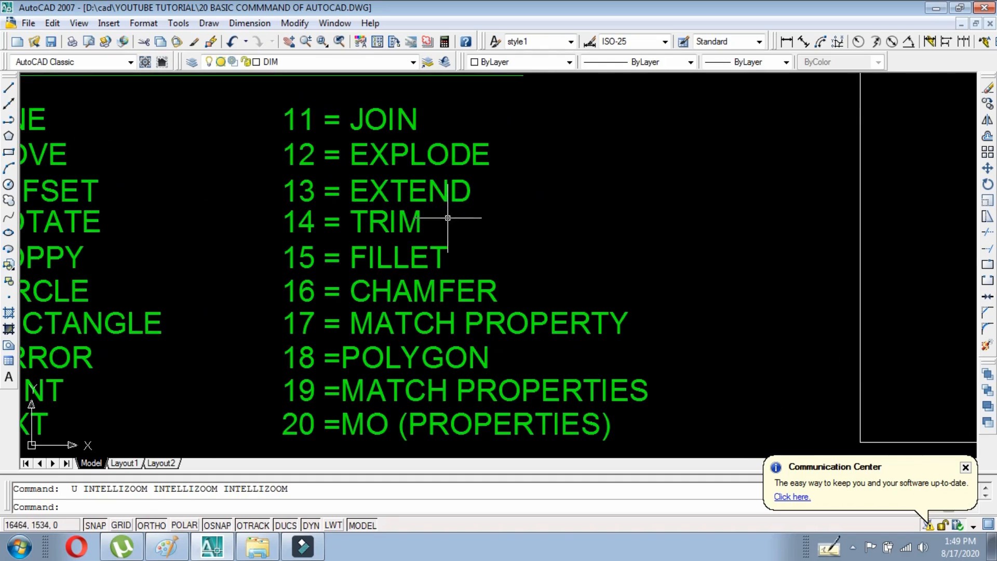
scroll(349, 220, down, 3)
scroll(305, 216, up, 2)
scroll(305, 216, down, 5)
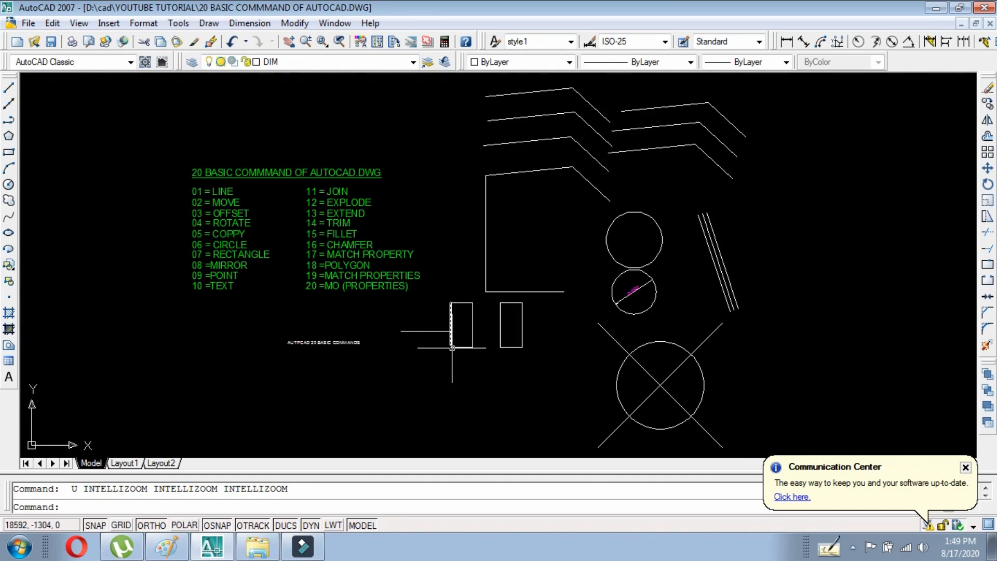
scroll(452, 346, up, 3)
text(tr)
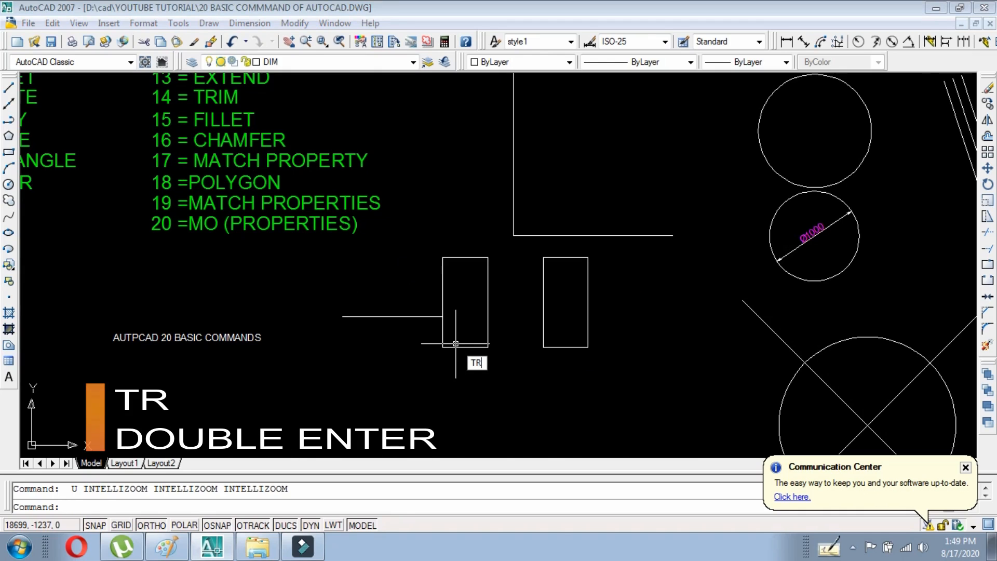
key(Return)
key(Return)
scroll(455, 343, up, 4)
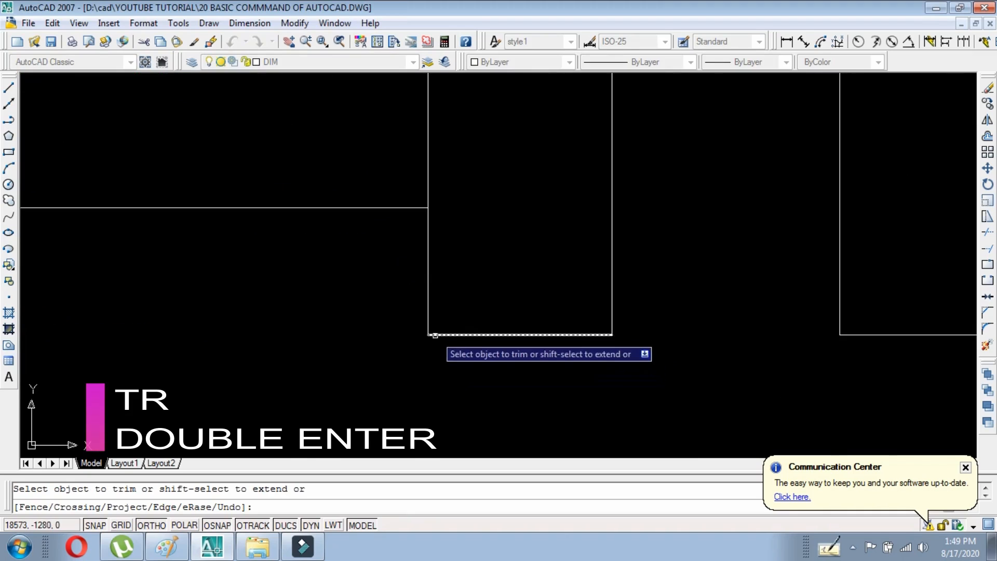
click(428, 240)
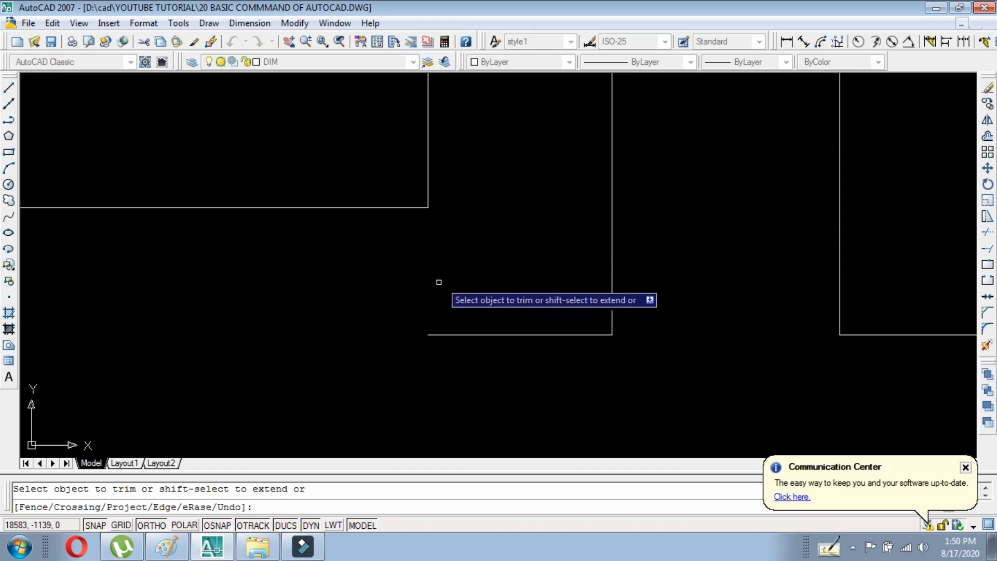
scroll(483, 325, down, 4)
scroll(530, 353, down, 2)
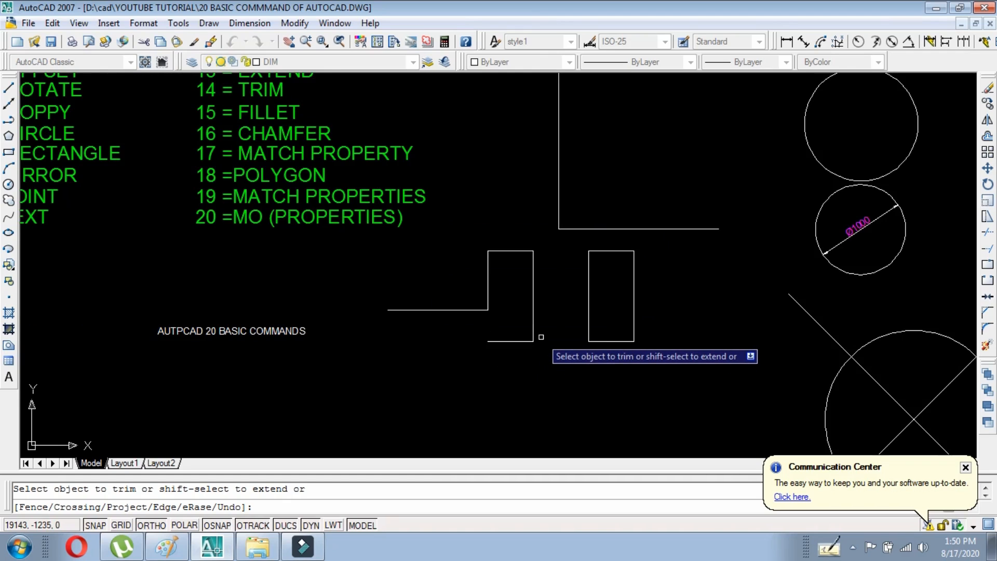
scroll(540, 337, up, 2)
right_click(503, 342)
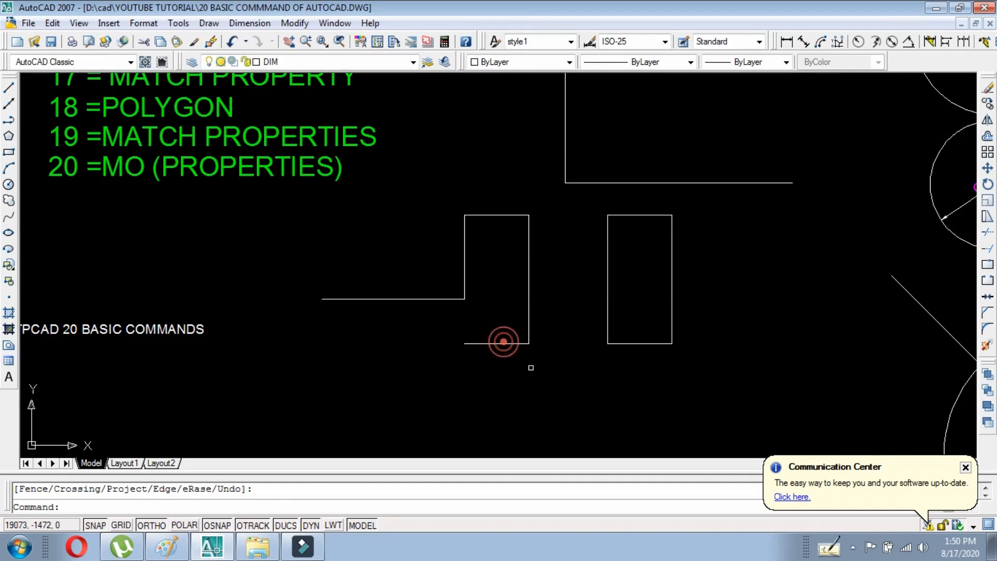
Fillet the lower-right corner of the right small rectangle with a radius of 50
scroll(513, 354, down, 2)
scroll(283, 165, up, 2)
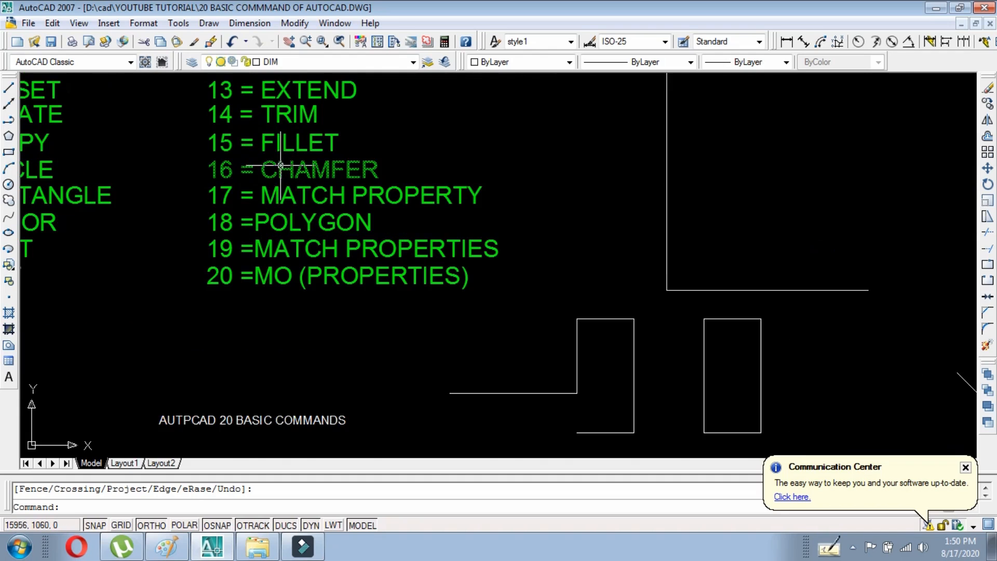
scroll(277, 166, down, 3)
scroll(461, 289, up, 1)
scroll(507, 332, up, 2)
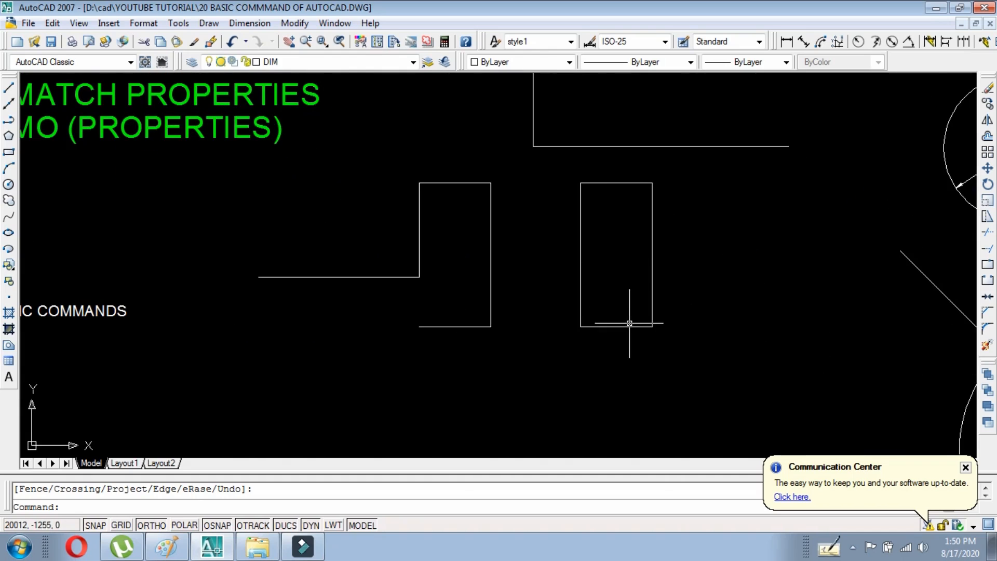
scroll(659, 326, down, 2)
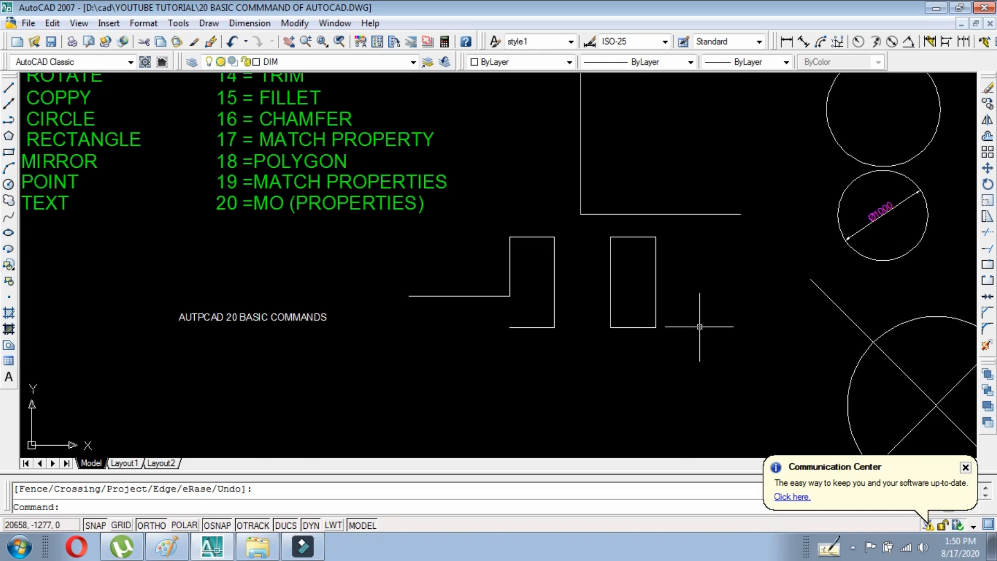
text(f)
key(Return)
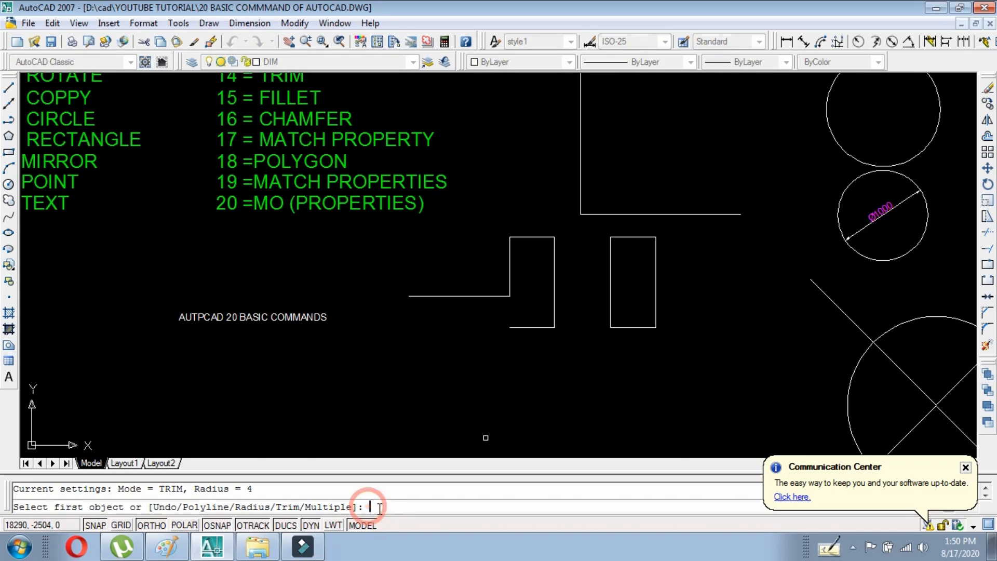
key(Return)
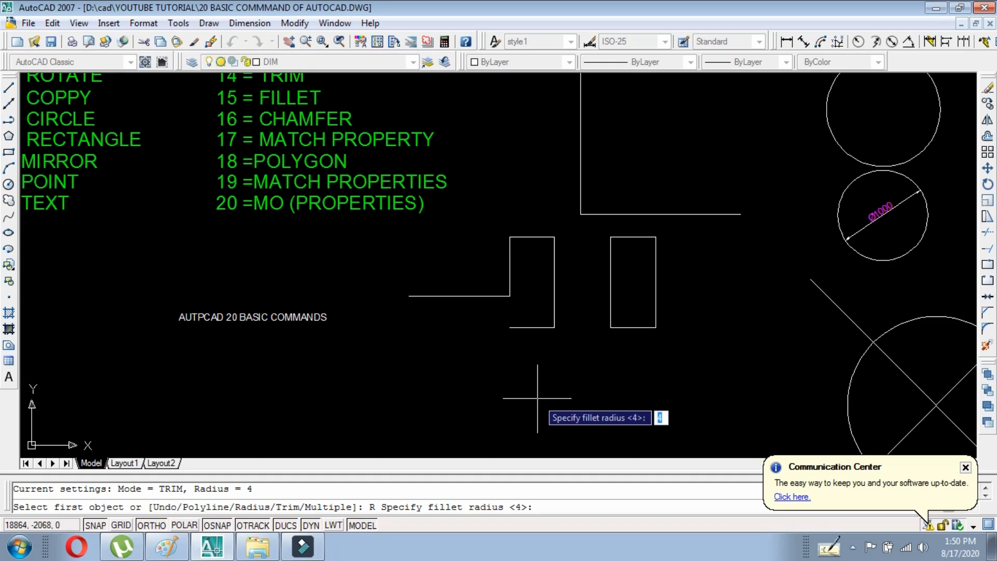
text(50)
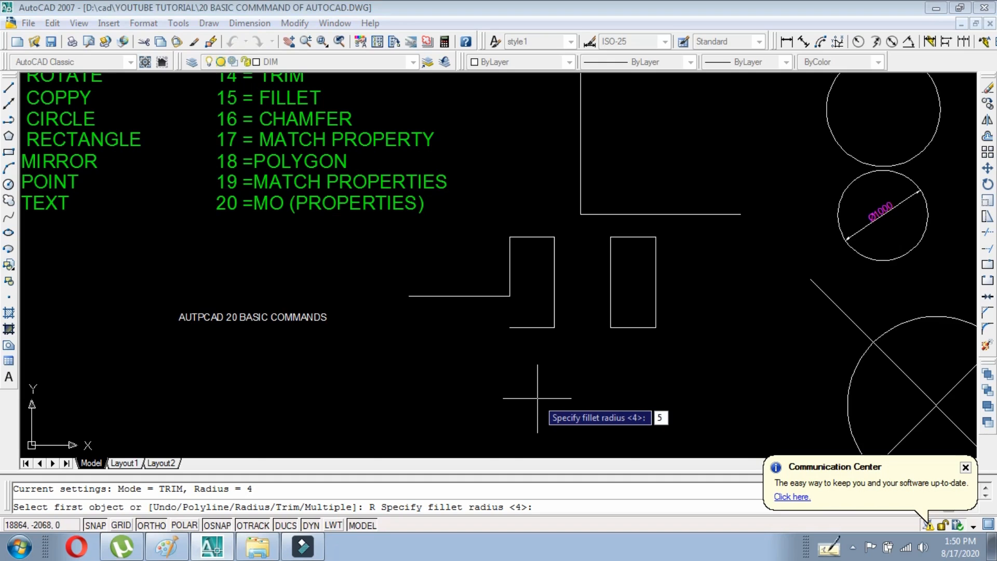
key(Return)
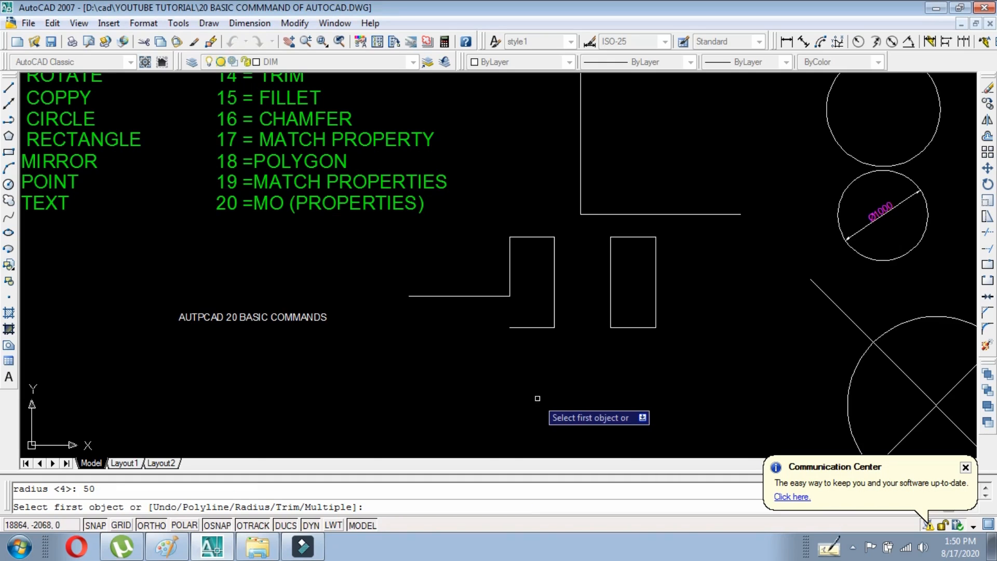
scroll(679, 311, up, 6)
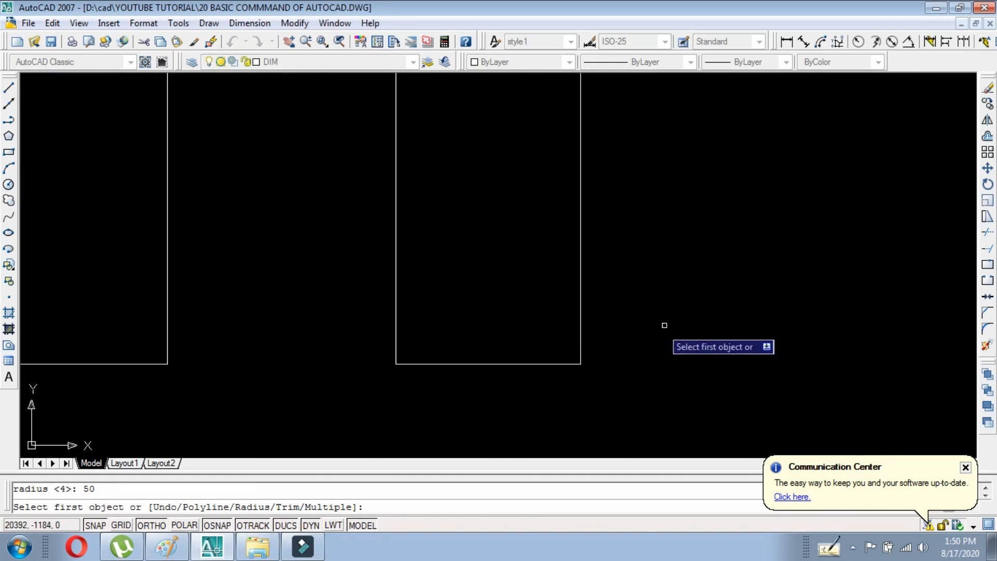
click(580, 338)
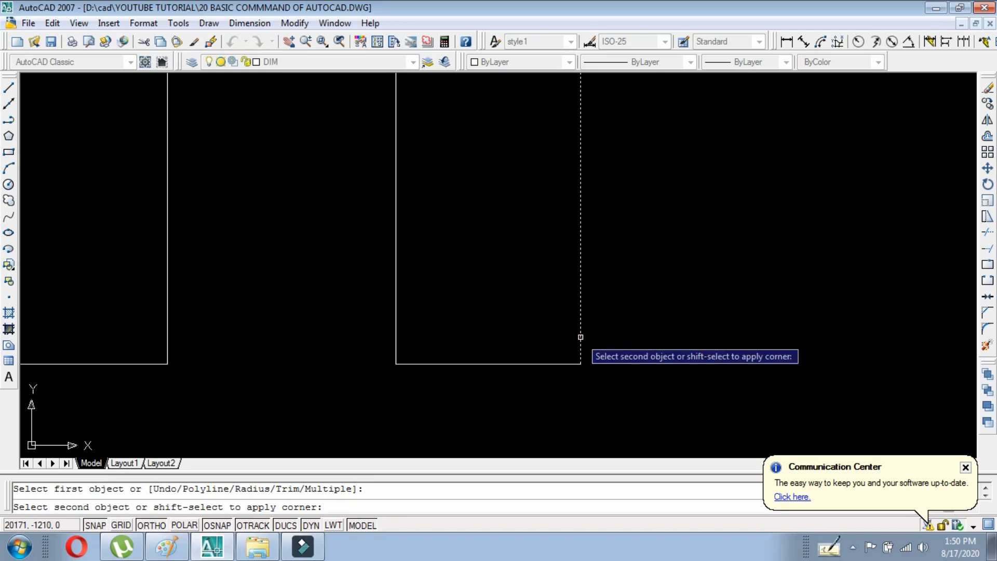
click(557, 364)
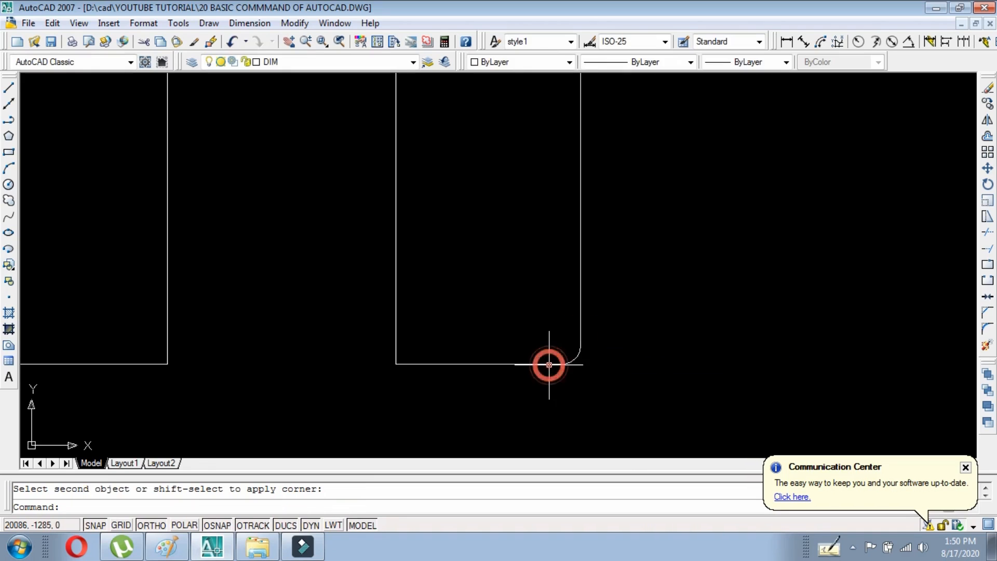
Fillet the lower-left corner of the right small rectangle with the same radius
scroll(581, 353, up, 1)
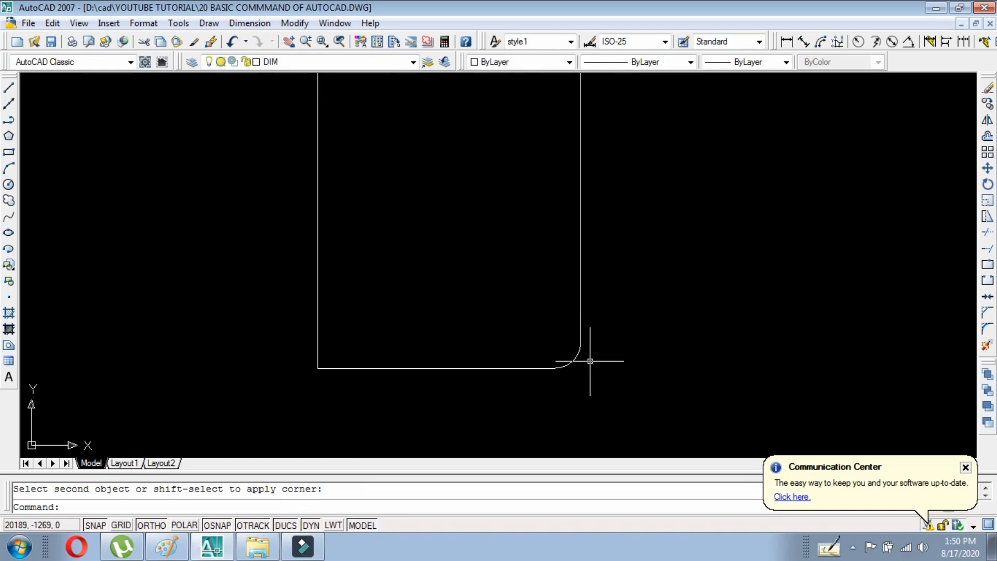
scroll(590, 361, up, 1)
scroll(605, 400, down, 3)
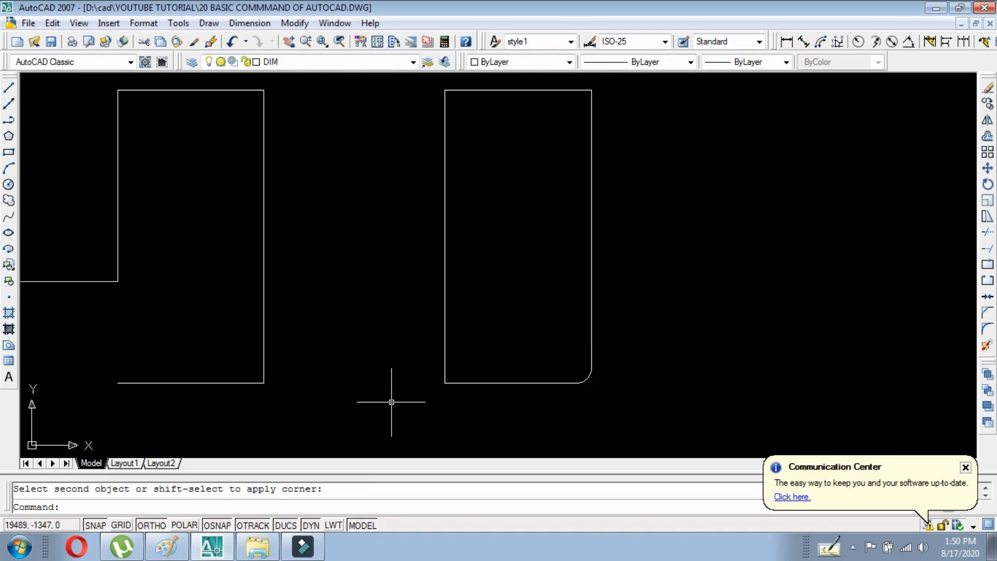
scroll(463, 394, up, 1)
right_click(456, 385)
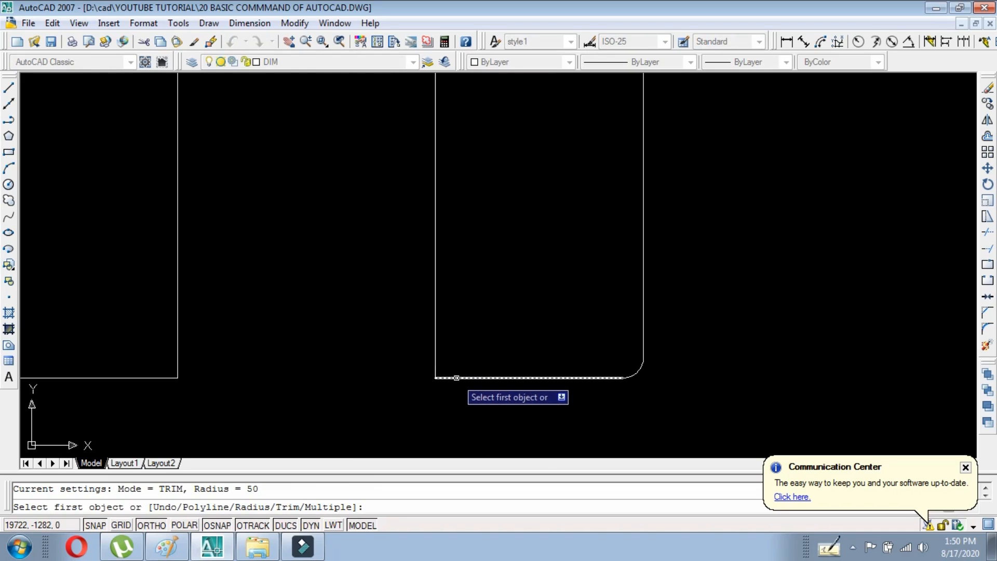
click(454, 377)
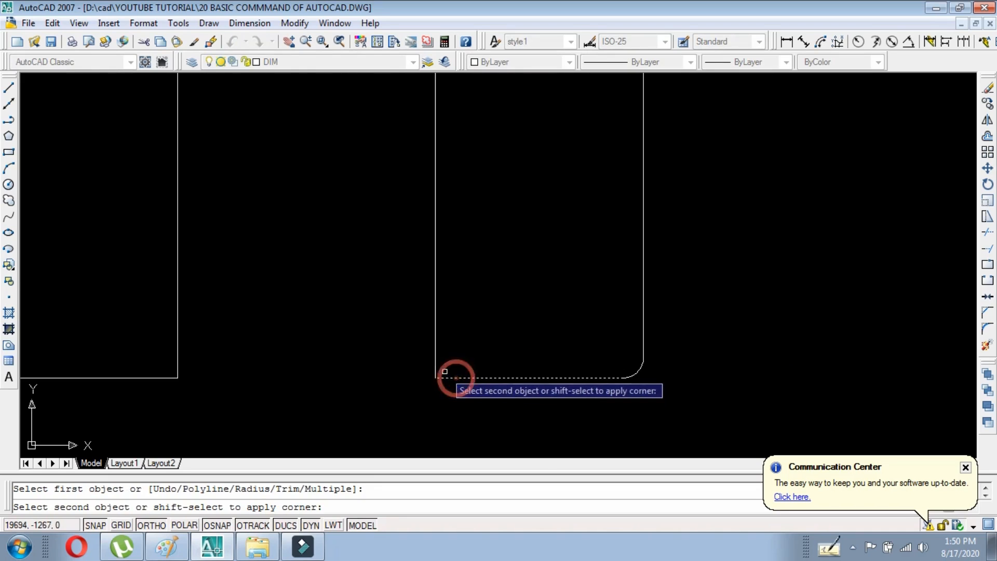
click(436, 336)
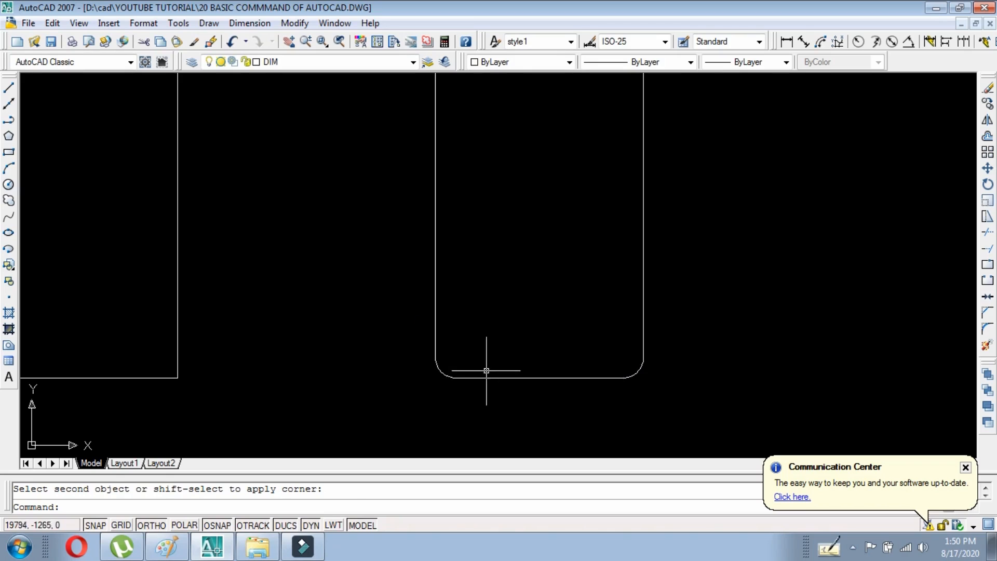
Chamfer the upper-right corner of the right small rectangle with both chamfer distances set to 50
scroll(447, 372, down, 2)
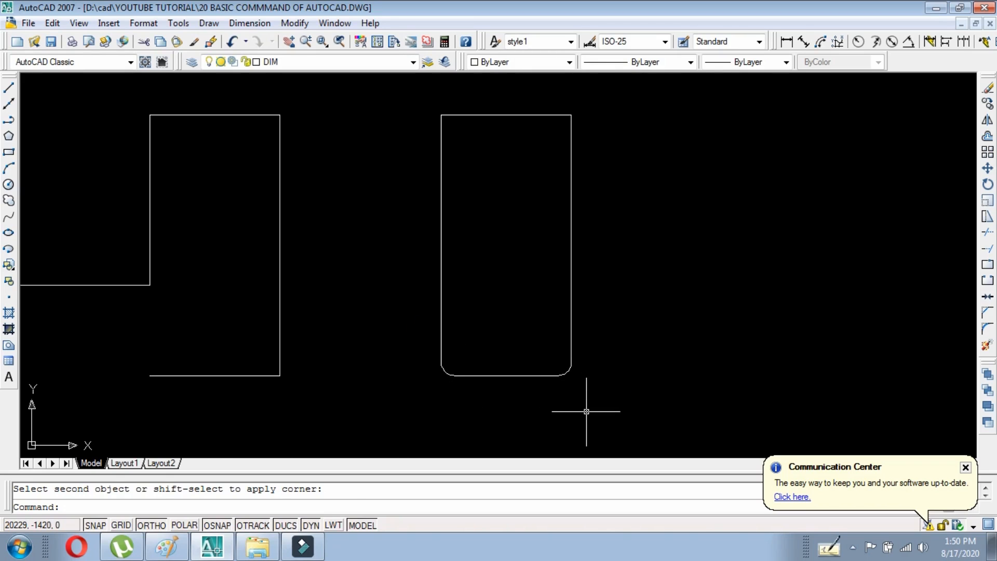
scroll(586, 404, down, 5)
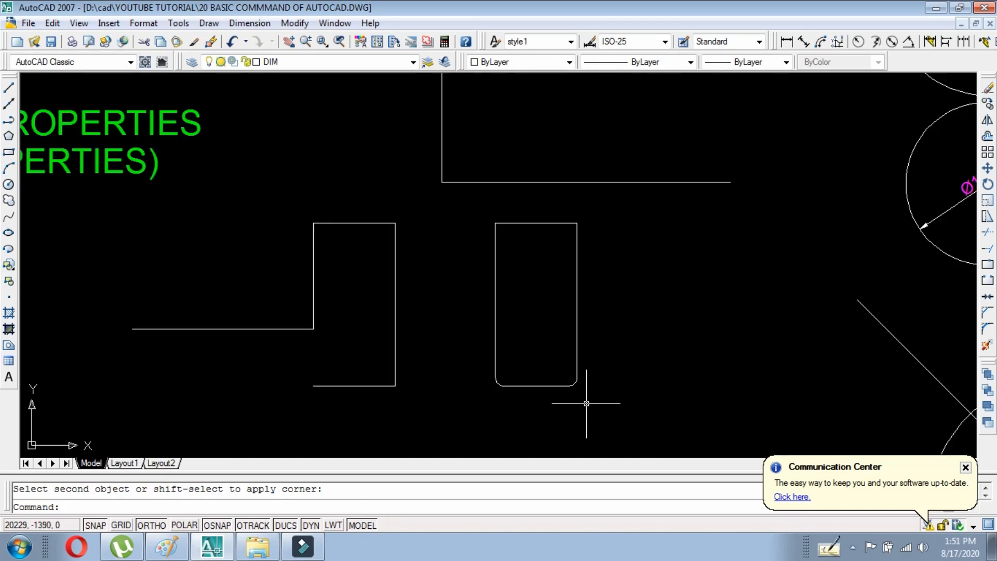
scroll(316, 271, up, 2)
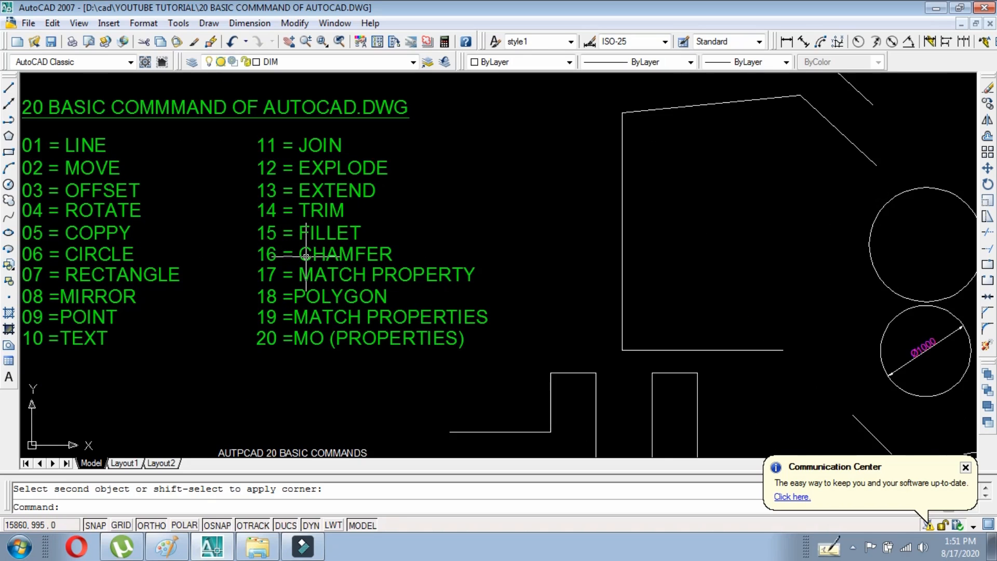
scroll(306, 256, down, 4)
scroll(483, 317, up, 3)
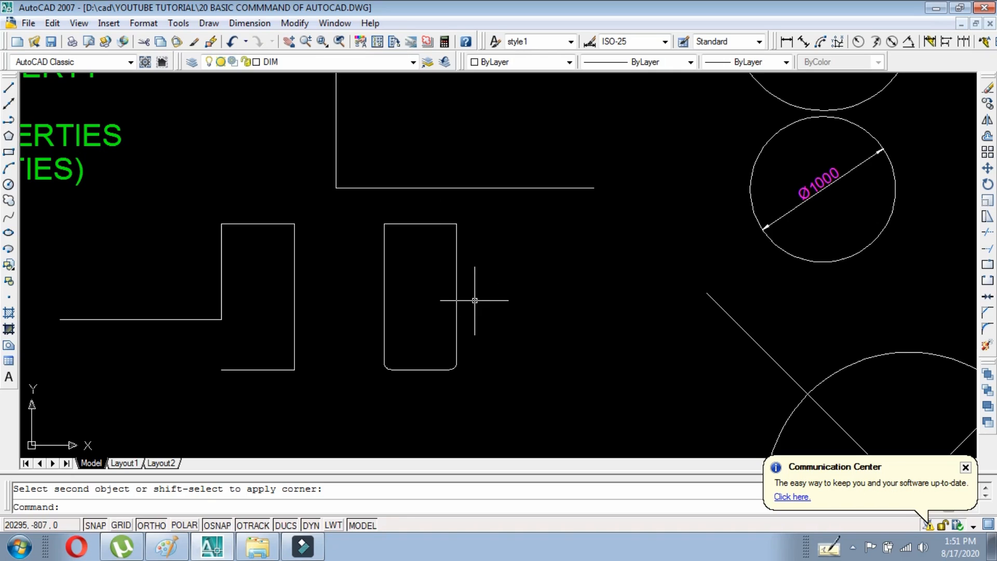
text(CH)
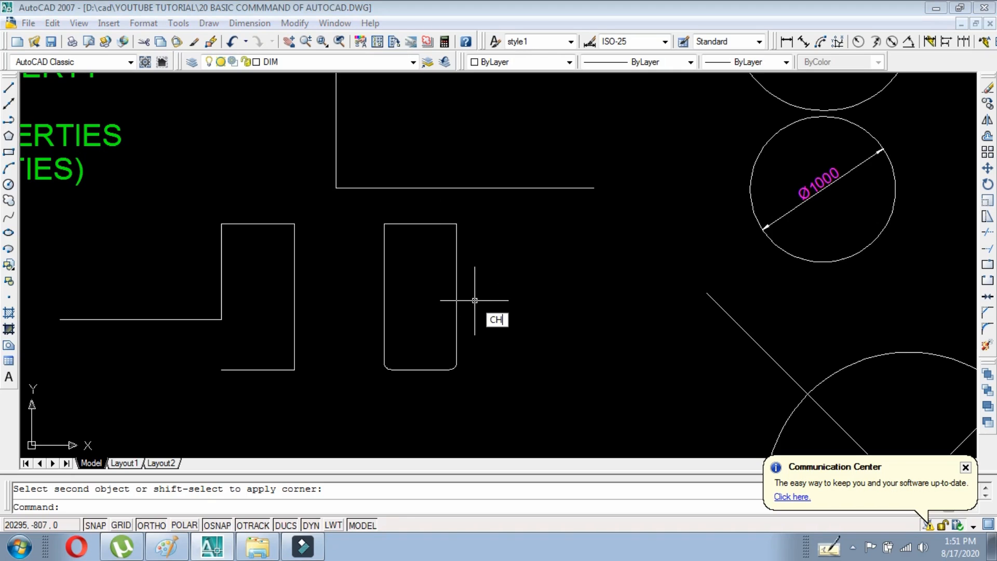
text(A)
key(Return)
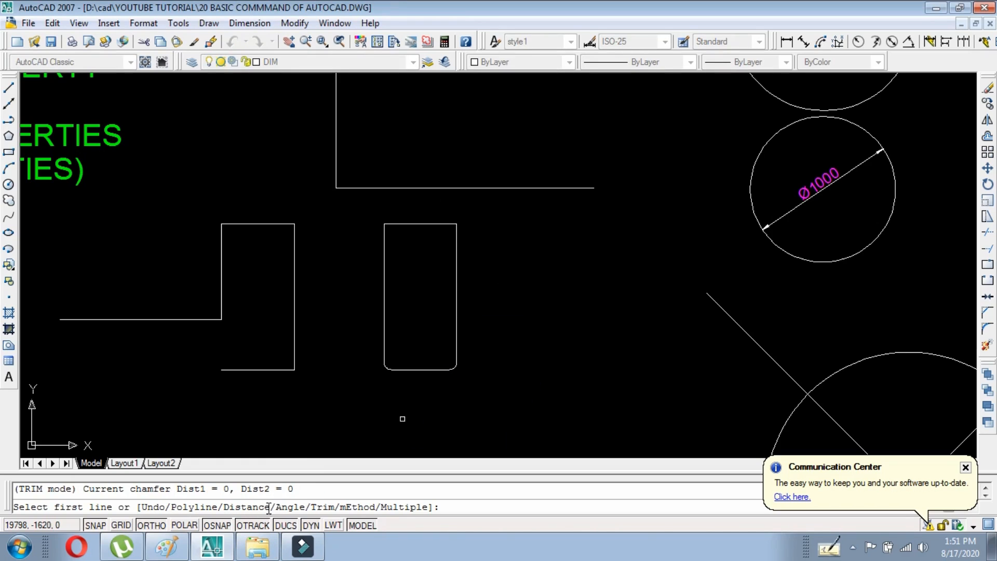
text(D)
click(458, 508)
text(I)
key(Return)
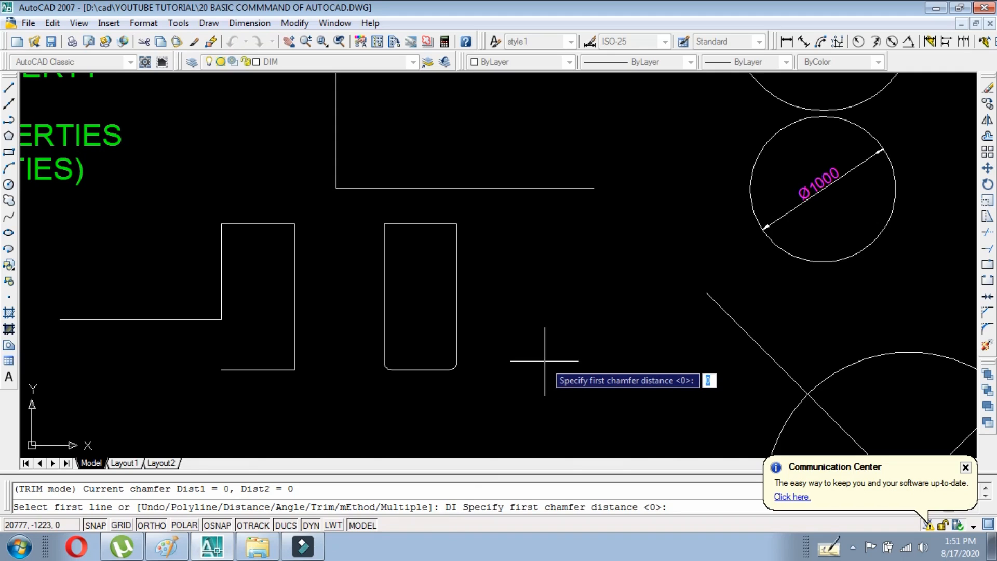
text(5)
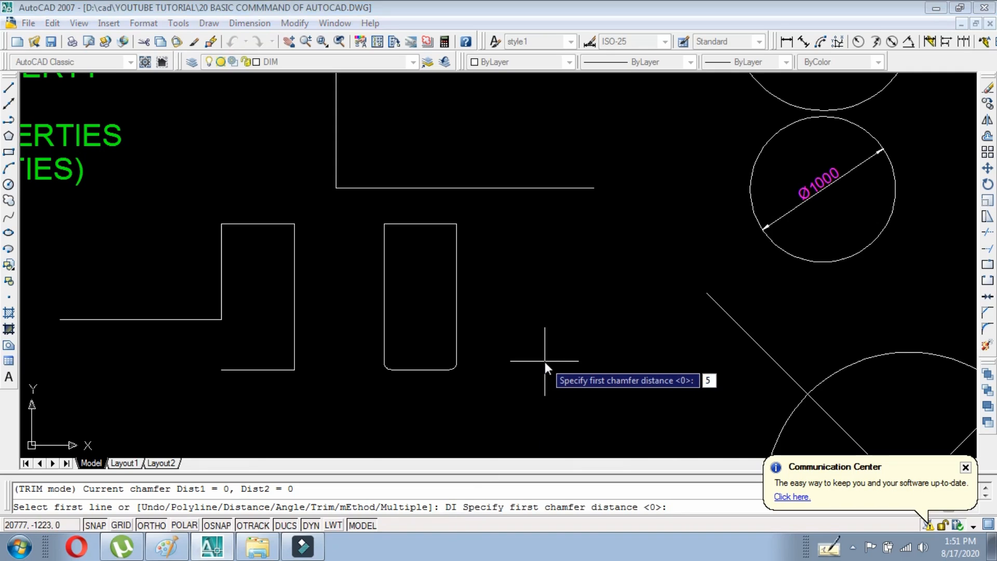
text(0)
key(Return)
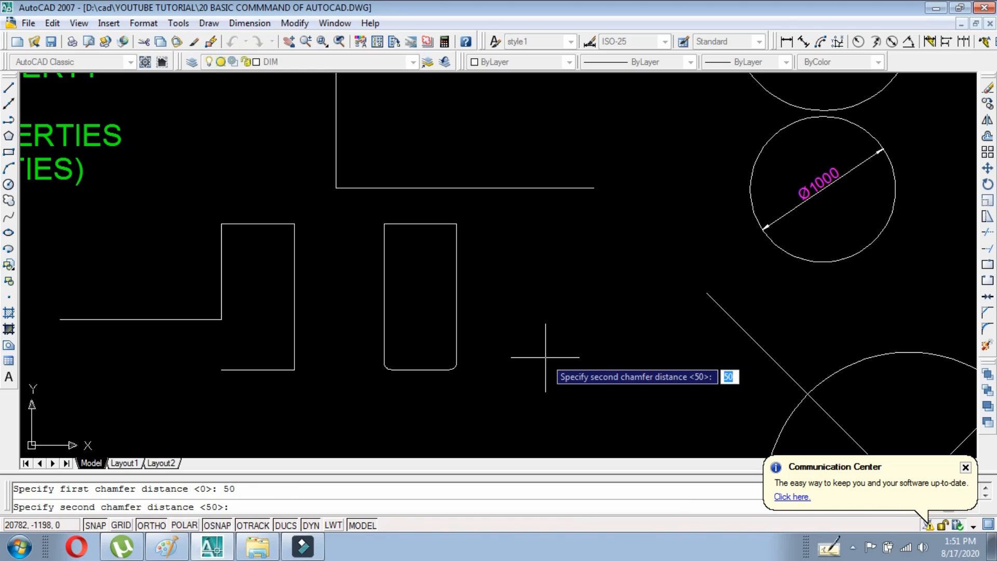
key(Return)
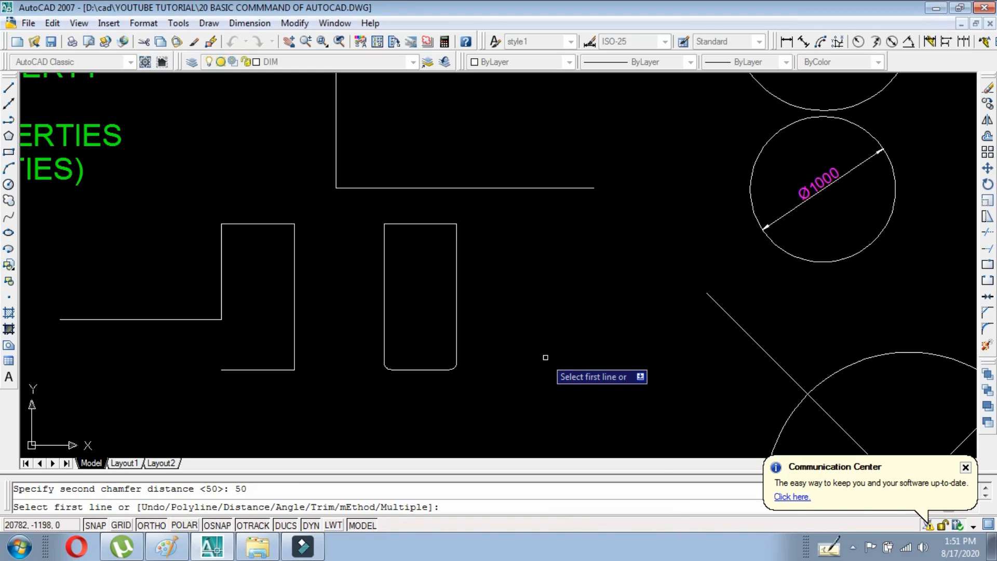
click(445, 224)
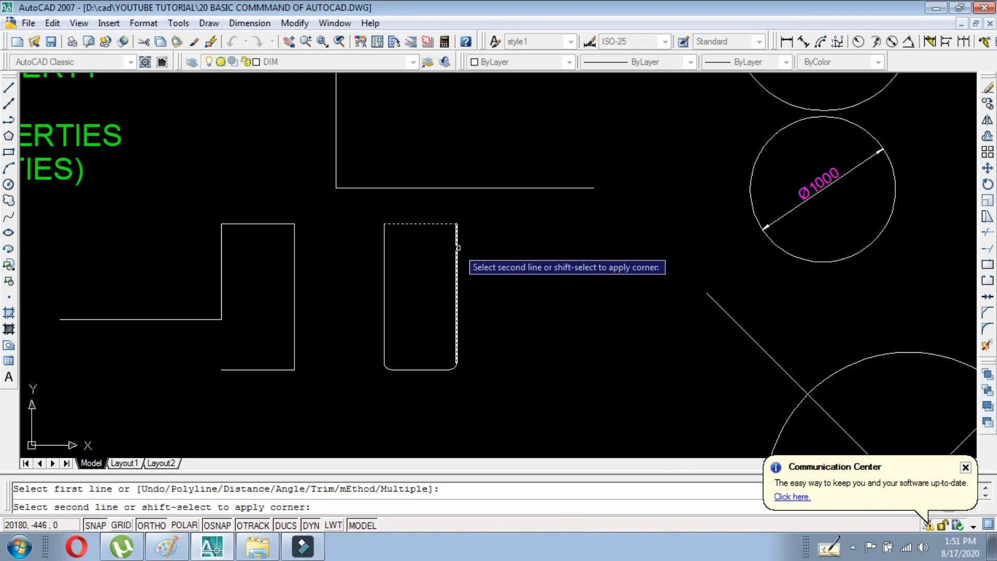
click(458, 247)
Examine the chamfered upper-right corner of the right small rectangle up close and within the whole drawing
scroll(448, 253, up, 3)
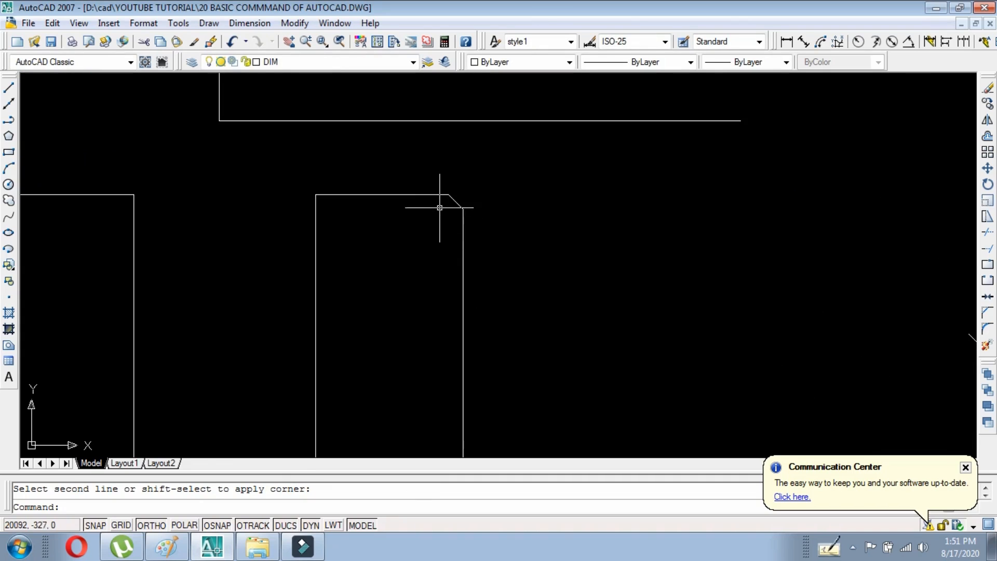
scroll(442, 205, down, 5)
scroll(451, 234, up, 5)
scroll(447, 209, up, 2)
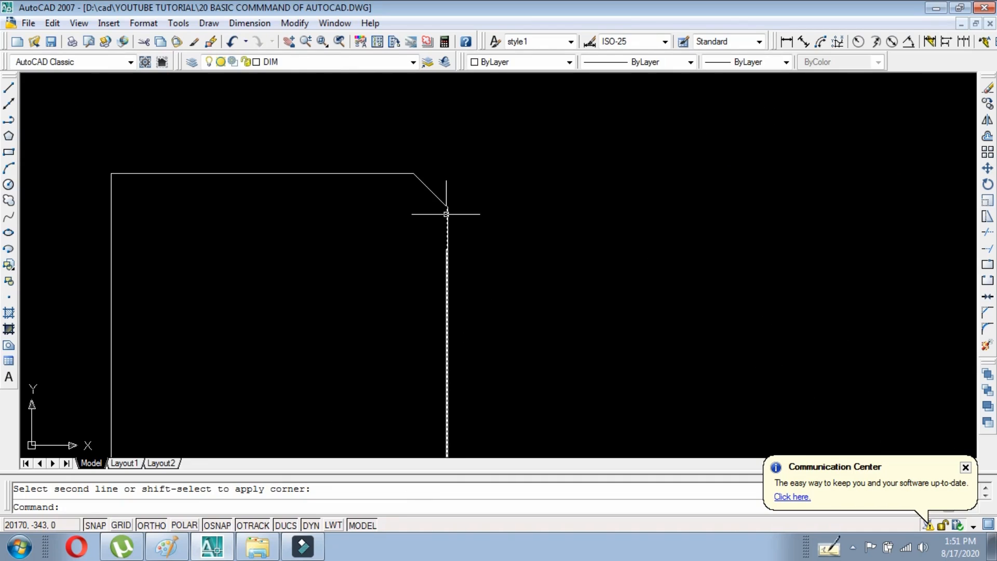
scroll(478, 252, down, 2)
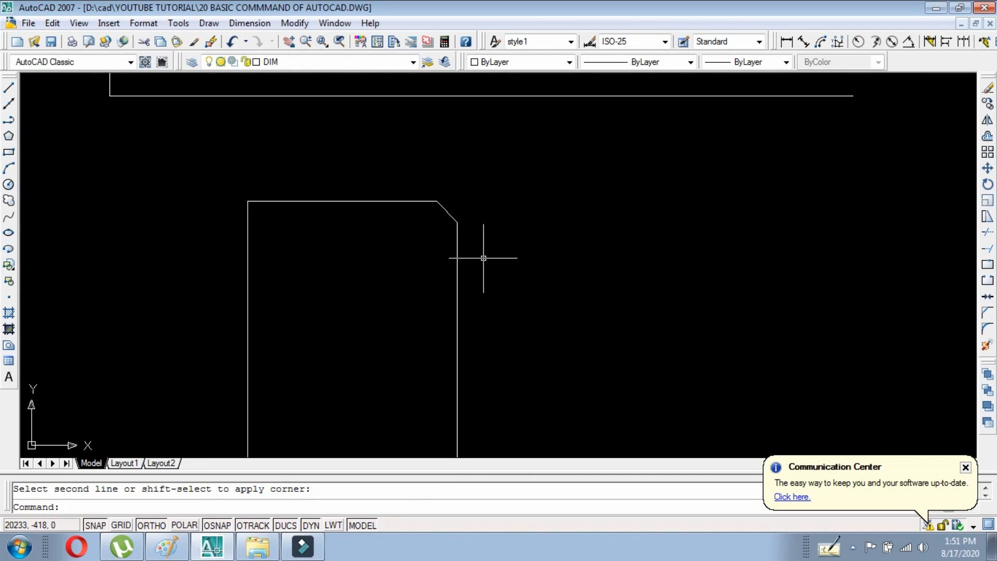
scroll(483, 258, down, 1)
scroll(510, 316, down, 1)
scroll(511, 315, down, 3)
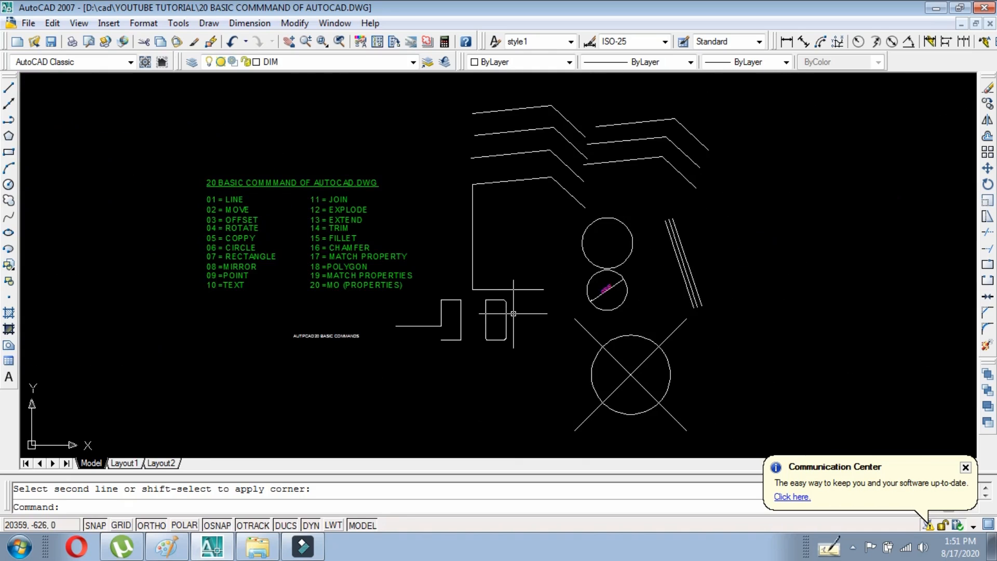
Chamfer the upper-left corner of the right small rectangle with both chamfer distances set to 75
scroll(516, 311, up, 5)
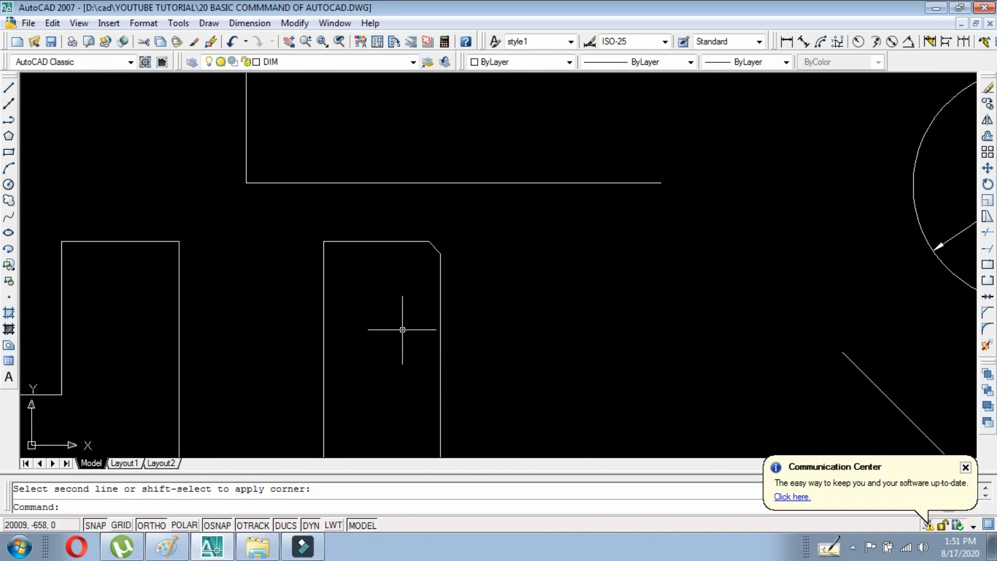
text(CH)
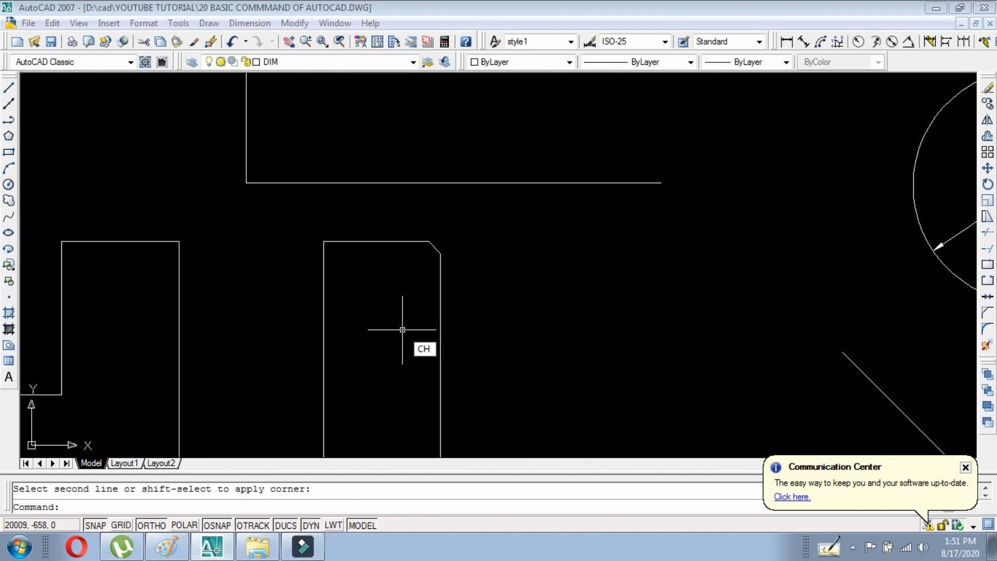
key(Return)
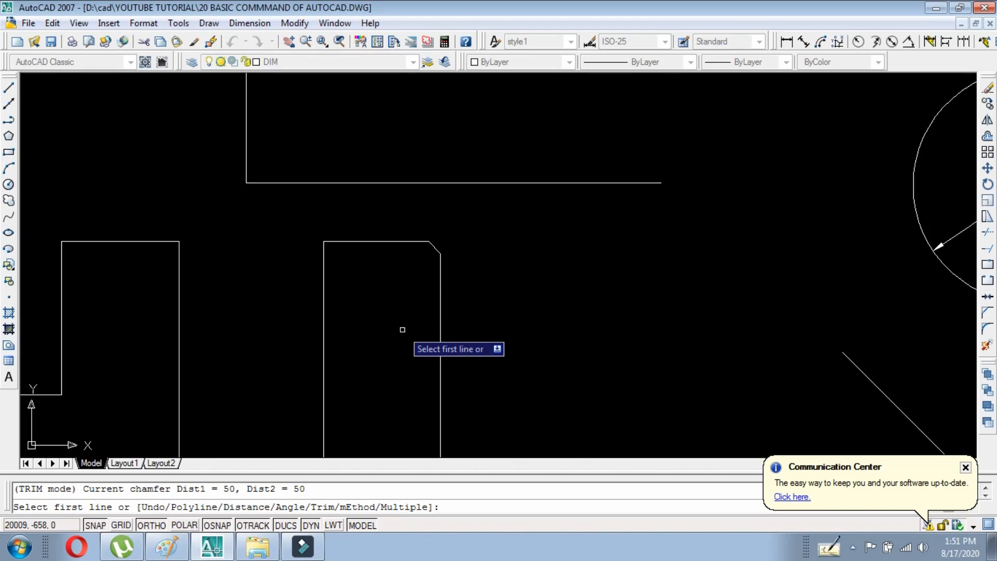
text(D)
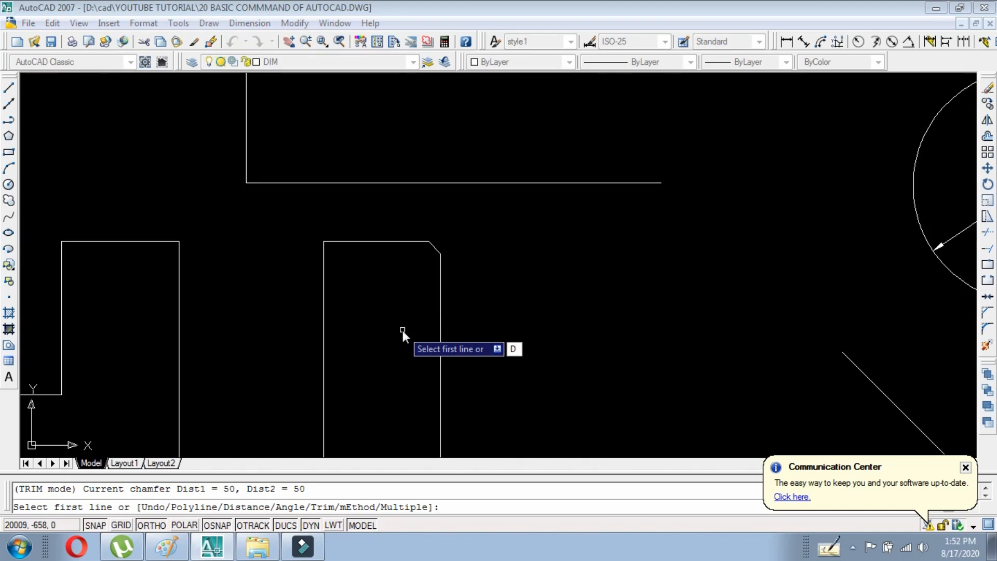
text(I)
key(Return)
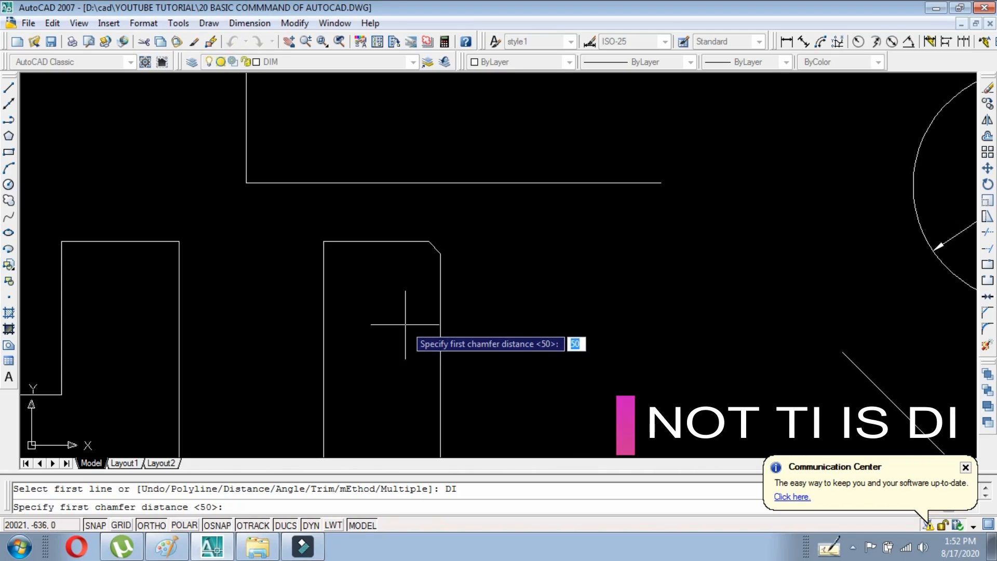
text(75)
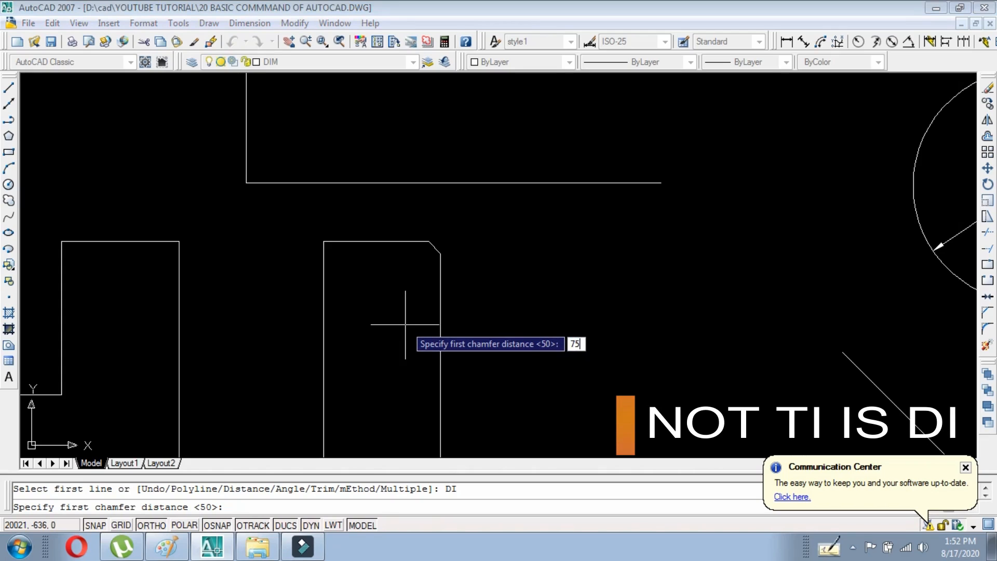
key(Return)
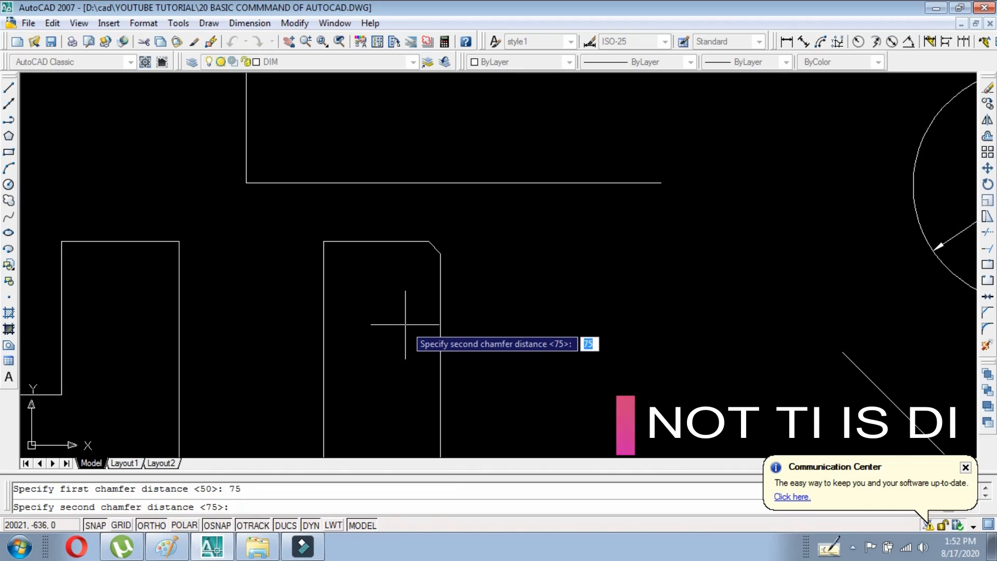
text(75)
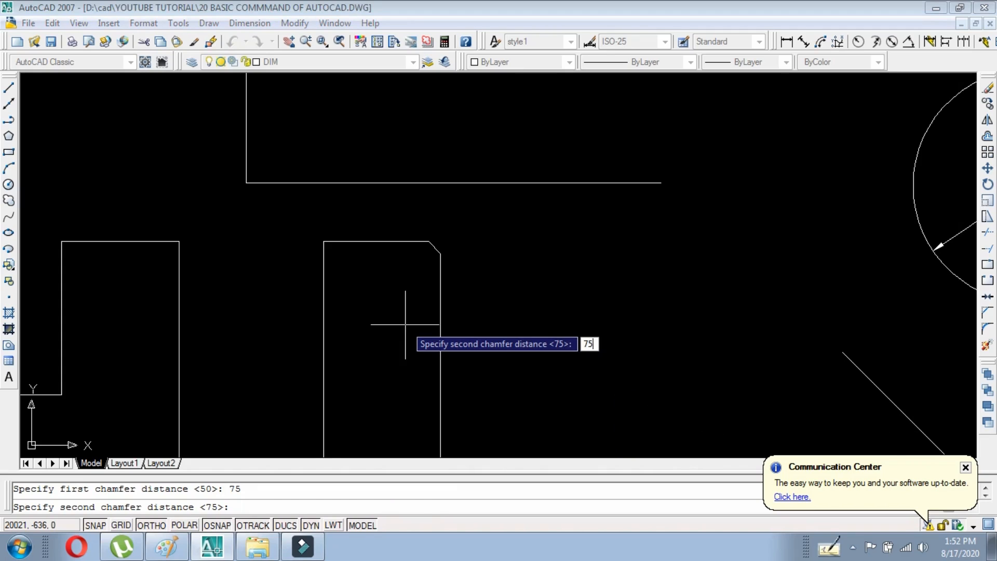
key(Return)
scroll(338, 244, up, 3)
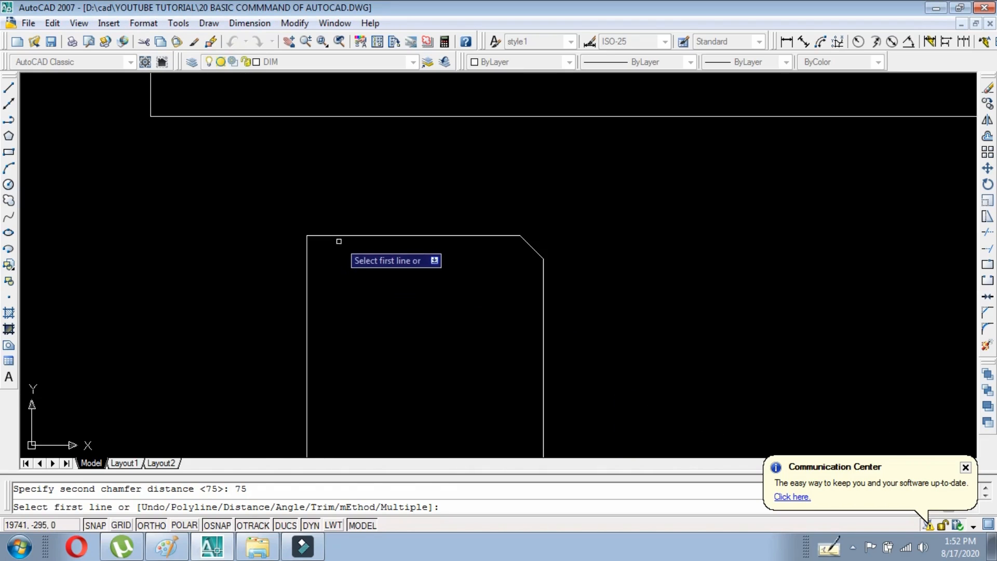
click(341, 235)
click(307, 272)
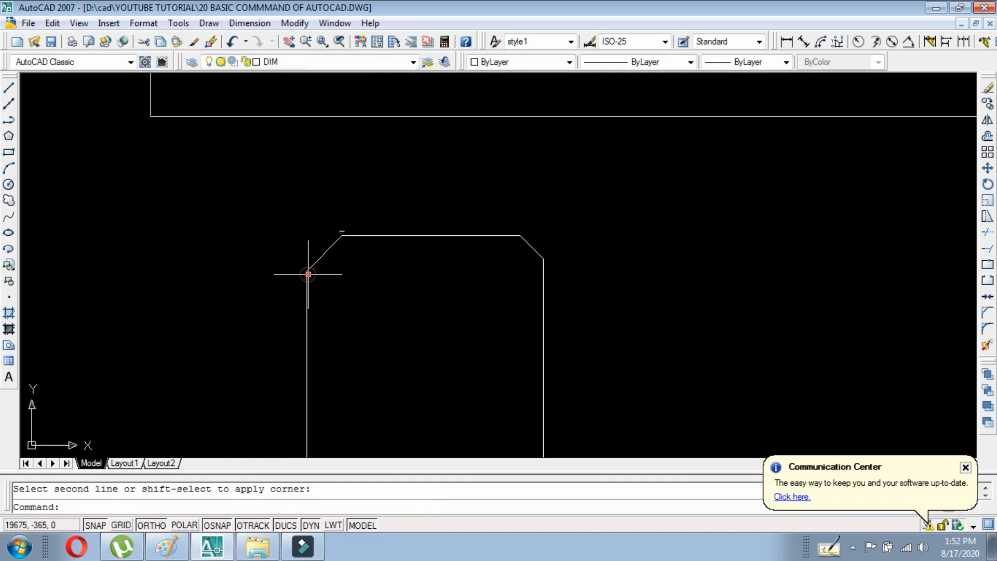
Select the whole right small rectangle, including its fillets and chamfers, and set its colour to Green
scroll(353, 296, down, 2)
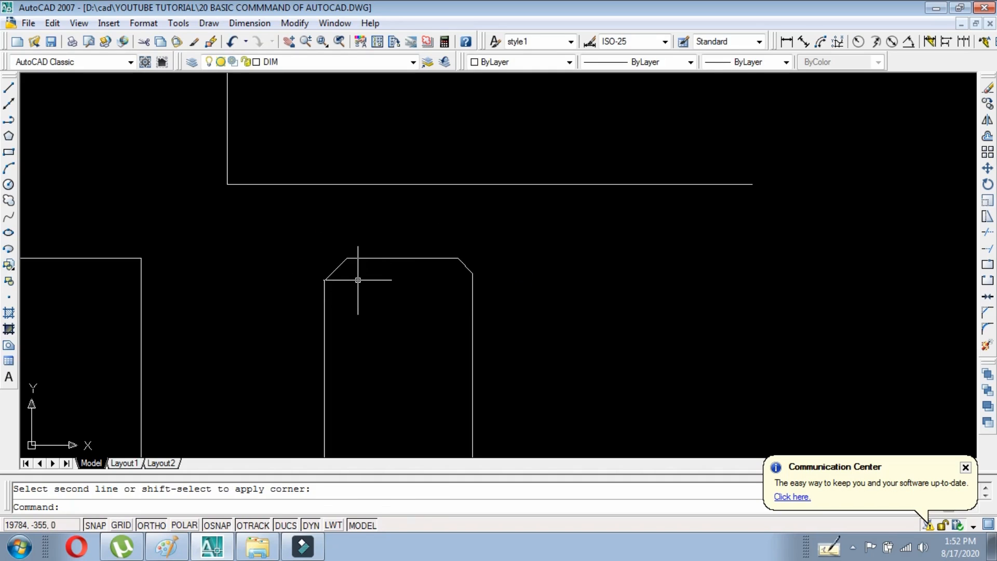
scroll(358, 280, down, 4)
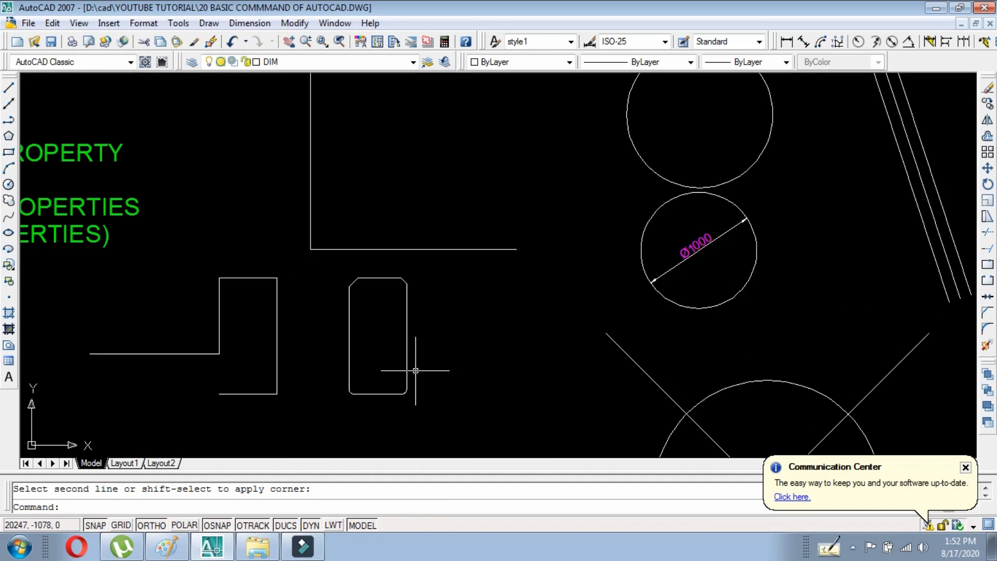
scroll(499, 368, down, 1)
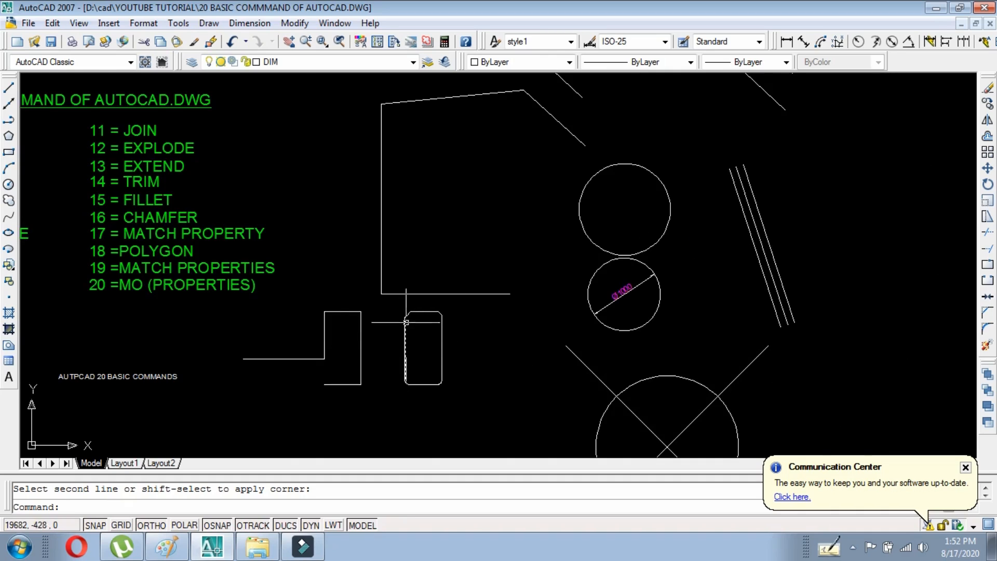
scroll(415, 324, up, 4)
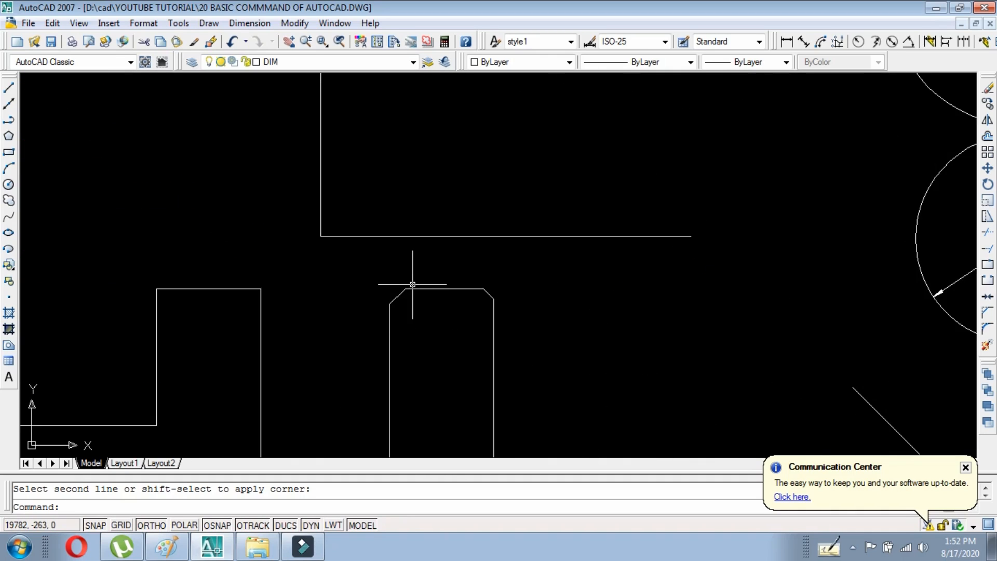
scroll(413, 285, down, 5)
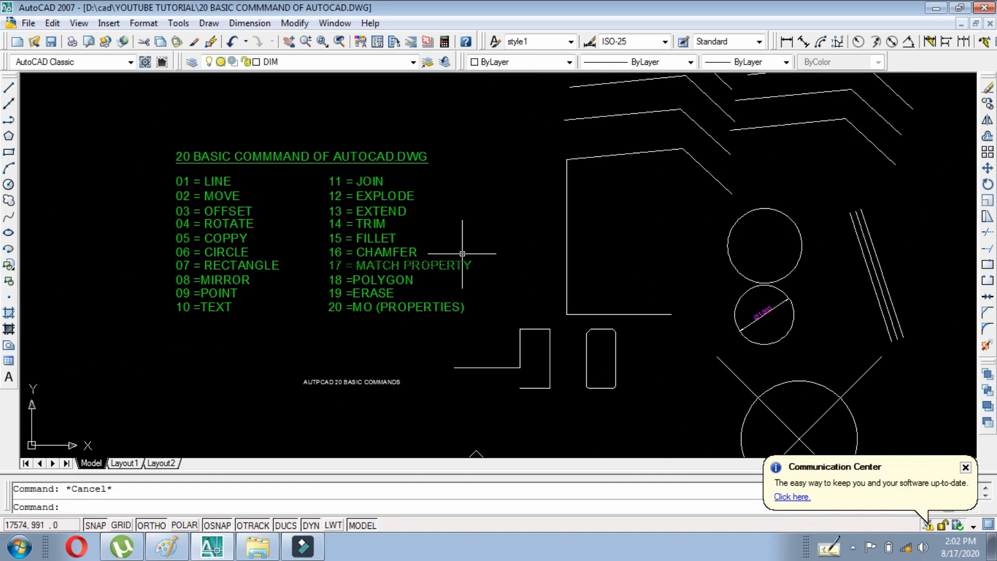
scroll(485, 322, up, 2)
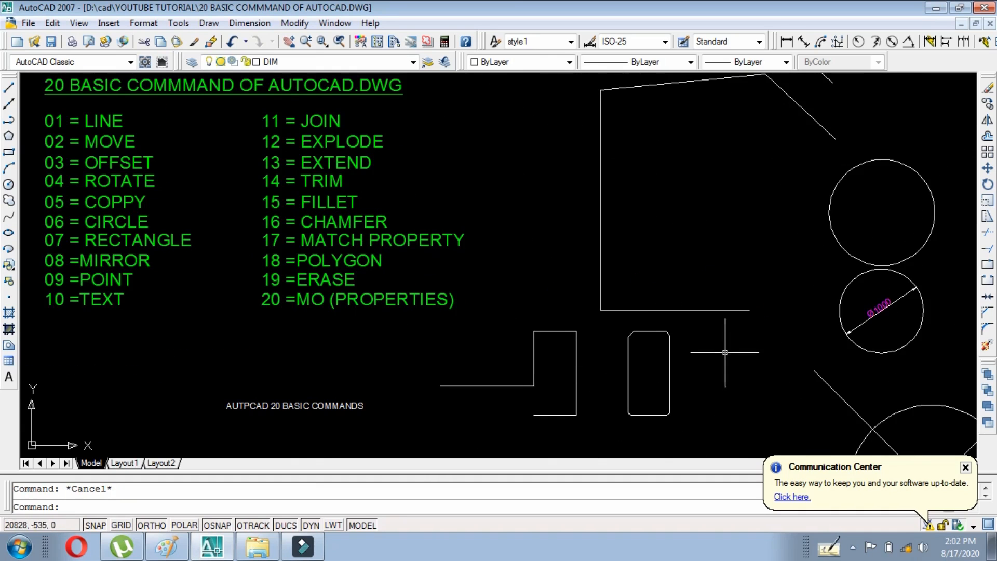
scroll(638, 287, up, 1)
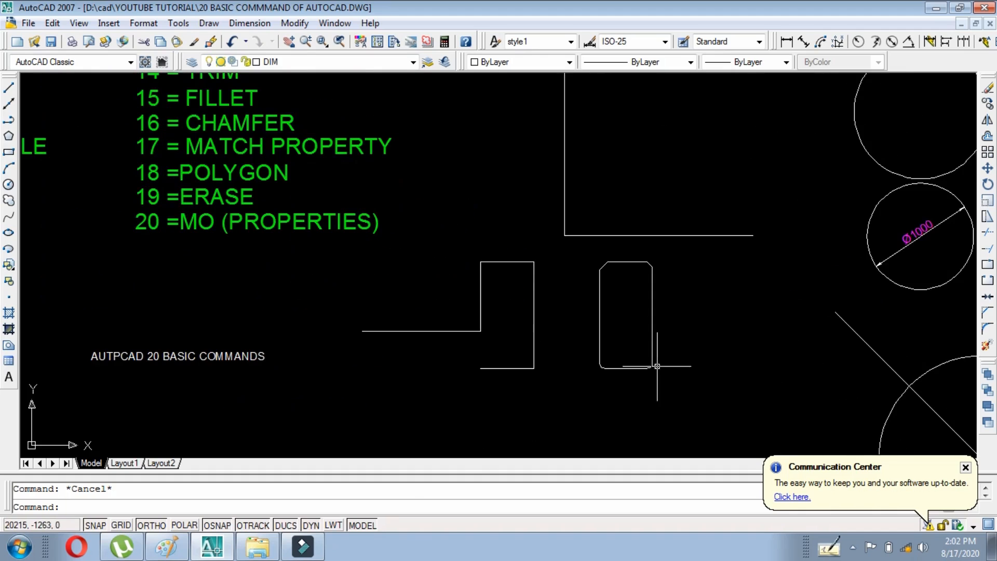
click(700, 393)
click(589, 267)
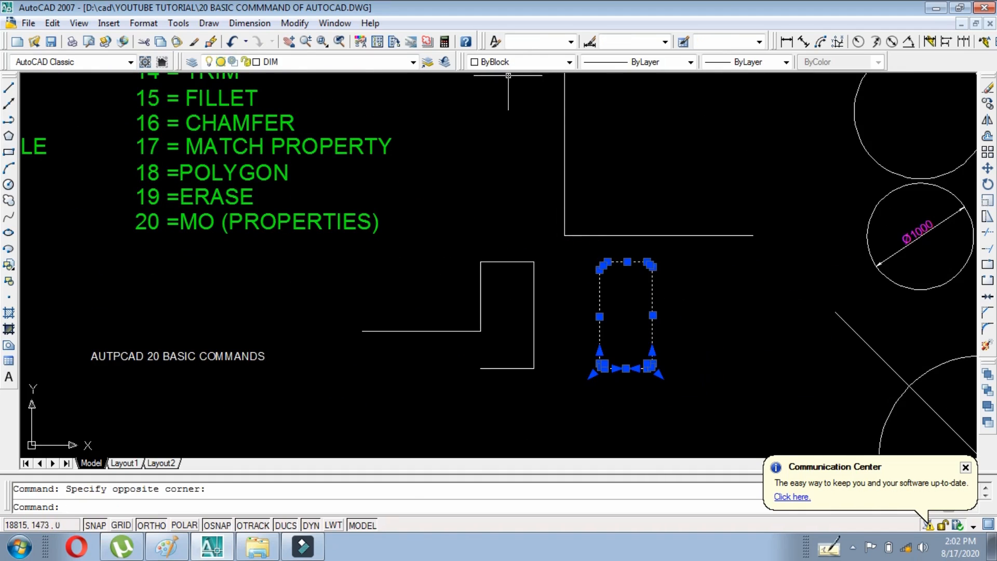
click(517, 62)
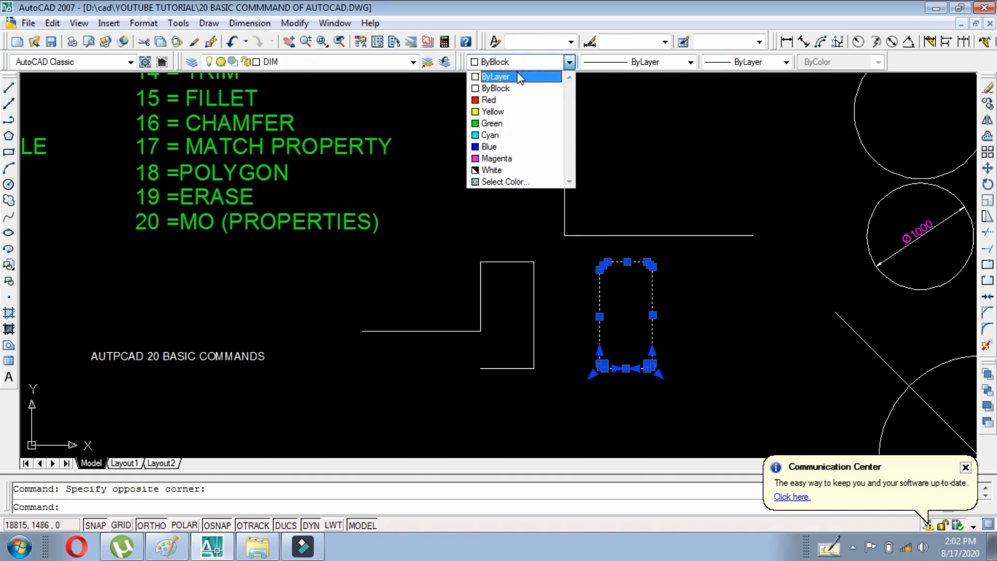
click(507, 125)
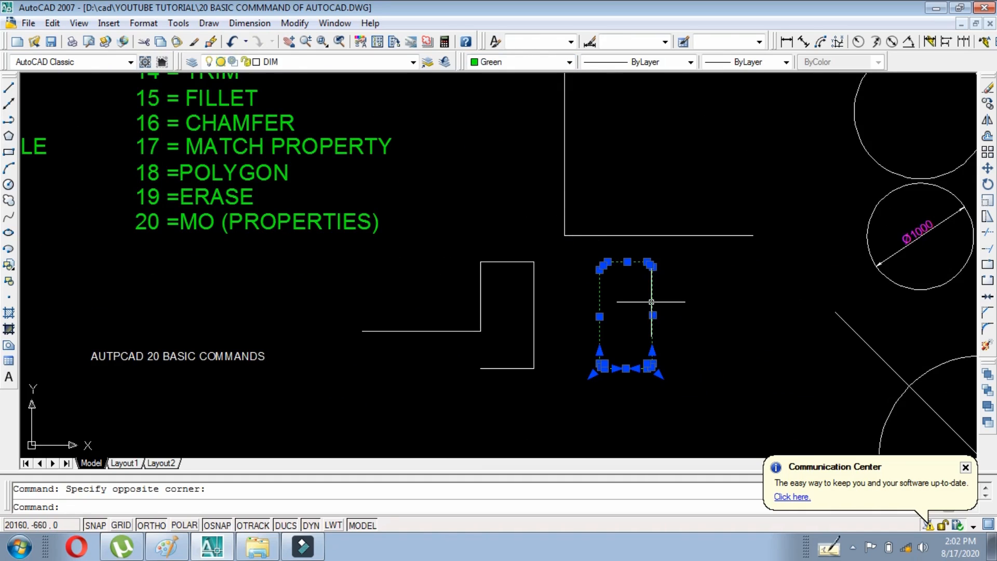
Match the green properties of the chamfered rectangle's right side onto the right, top and left edges of the neighbouring small open rectangle
key(Escape)
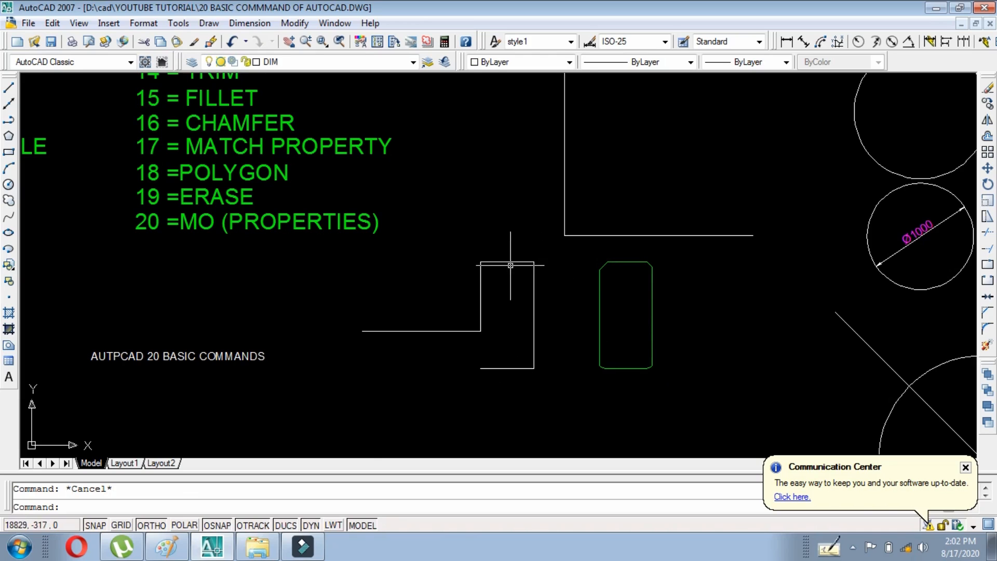
text(ma)
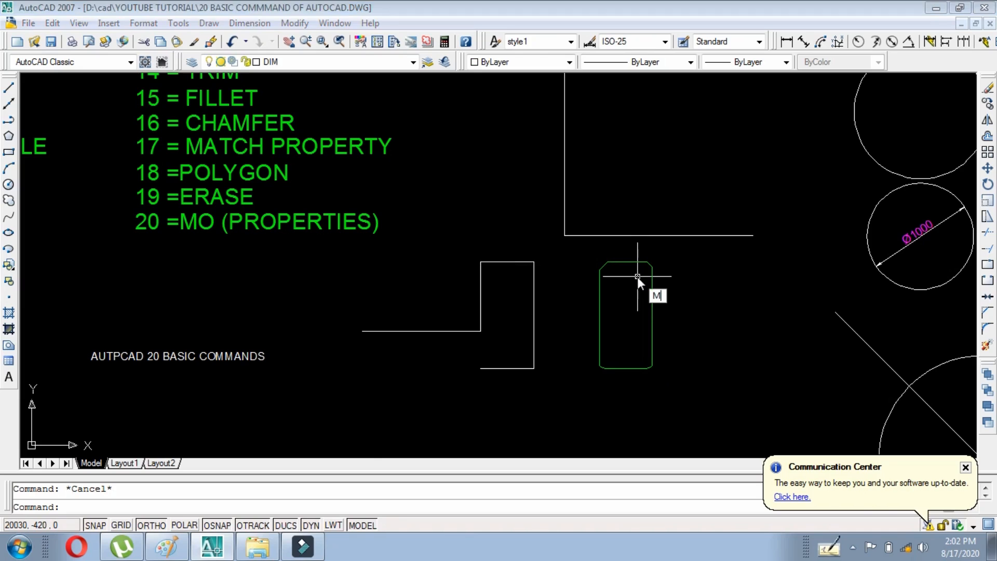
key(Return)
click(652, 283)
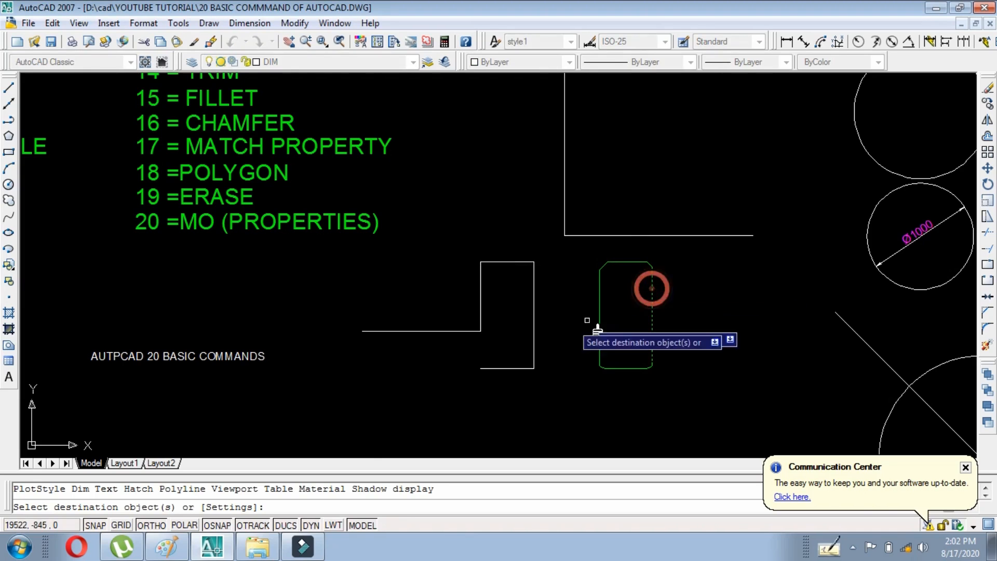
click(535, 287)
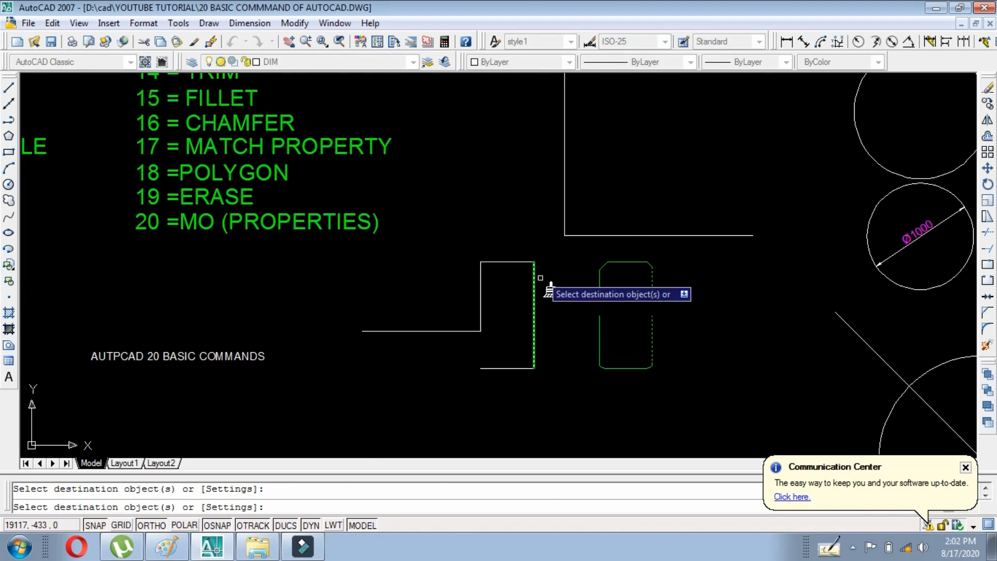
click(526, 261)
click(491, 294)
click(470, 305)
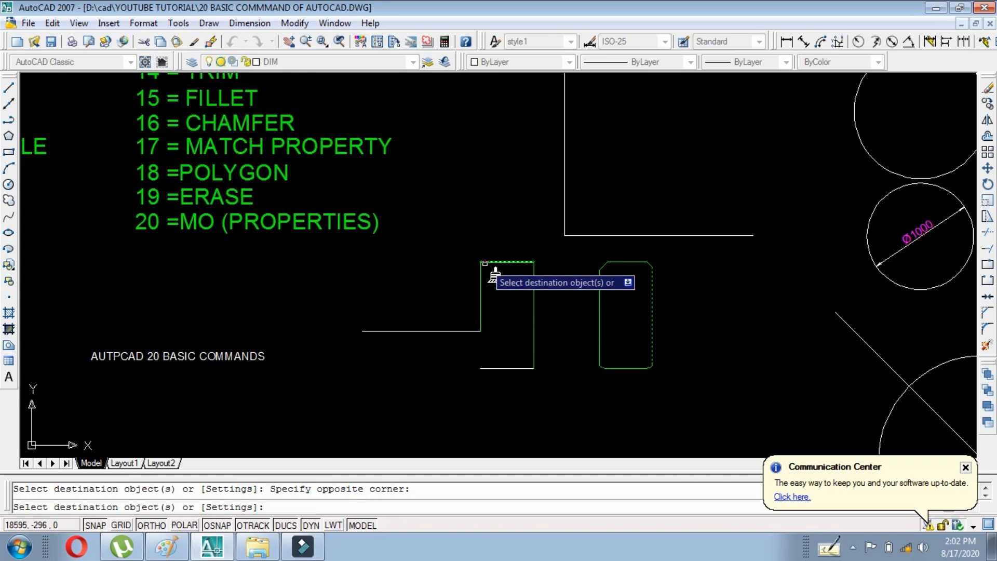
key(Return)
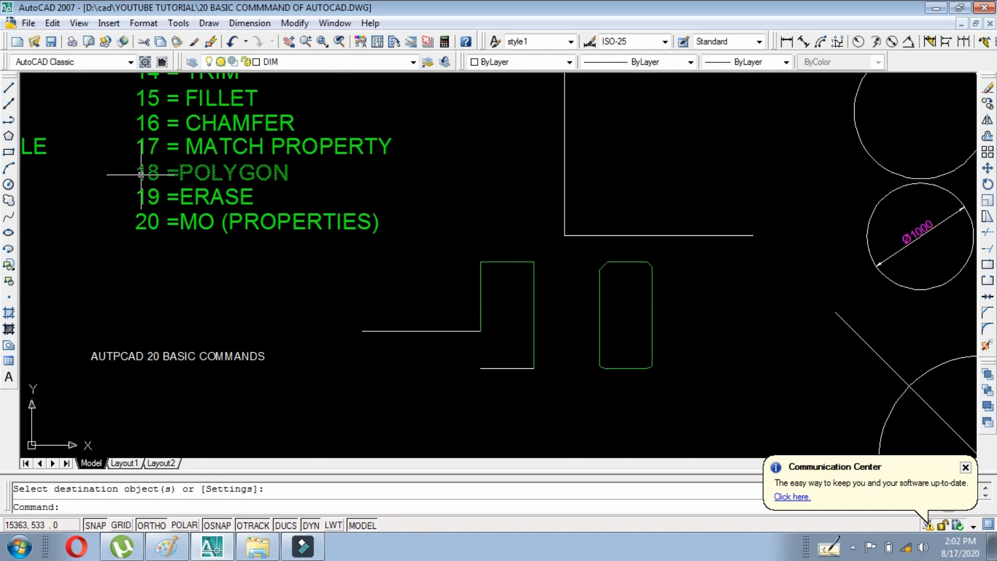
Draw a 5-sided polygon inscribed in a circle in the empty area above the command list, with one vertex pointing straight up
scroll(197, 166, down, 2)
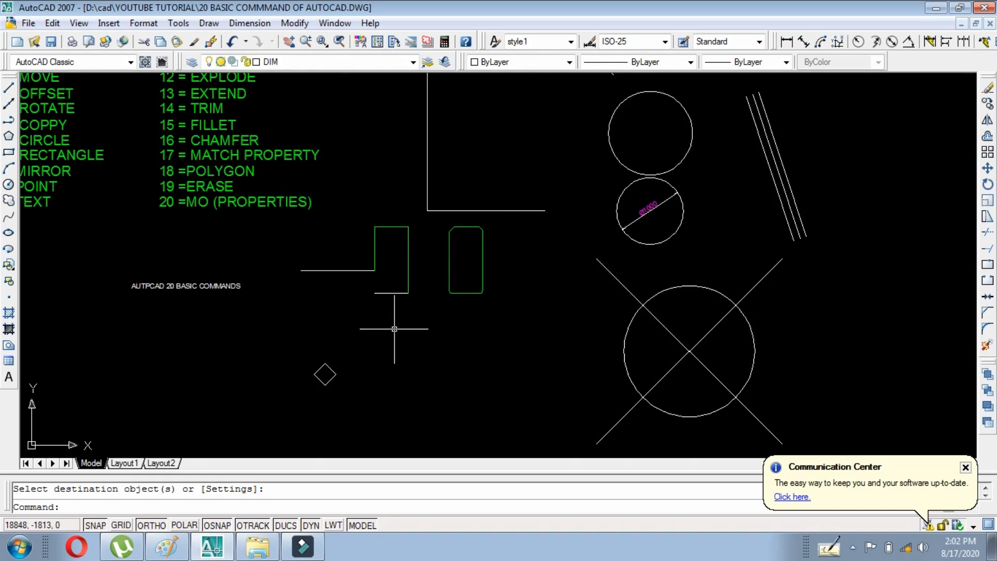
scroll(242, 205, up, 2)
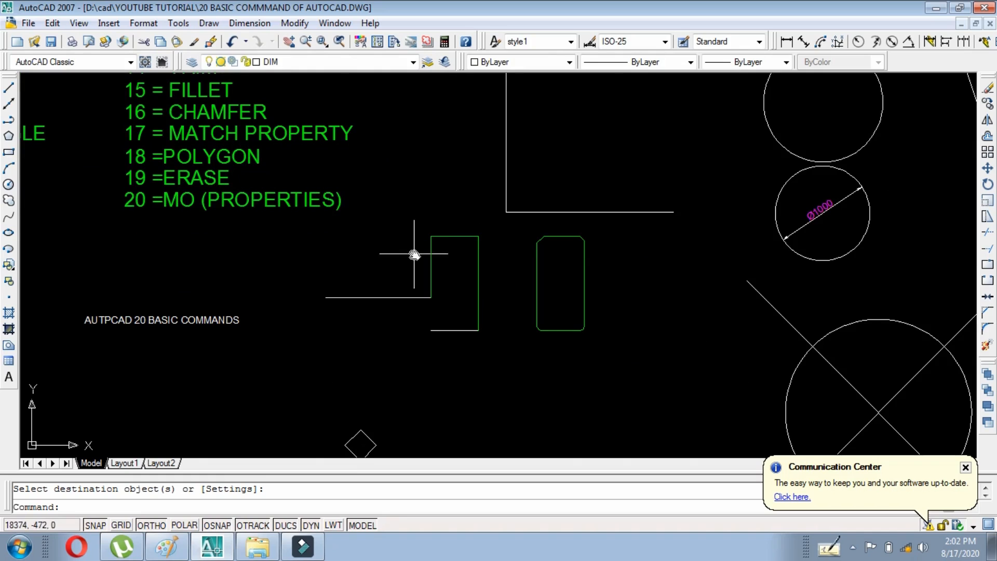
text(POL)
key(Return)
scroll(471, 138, down, 1)
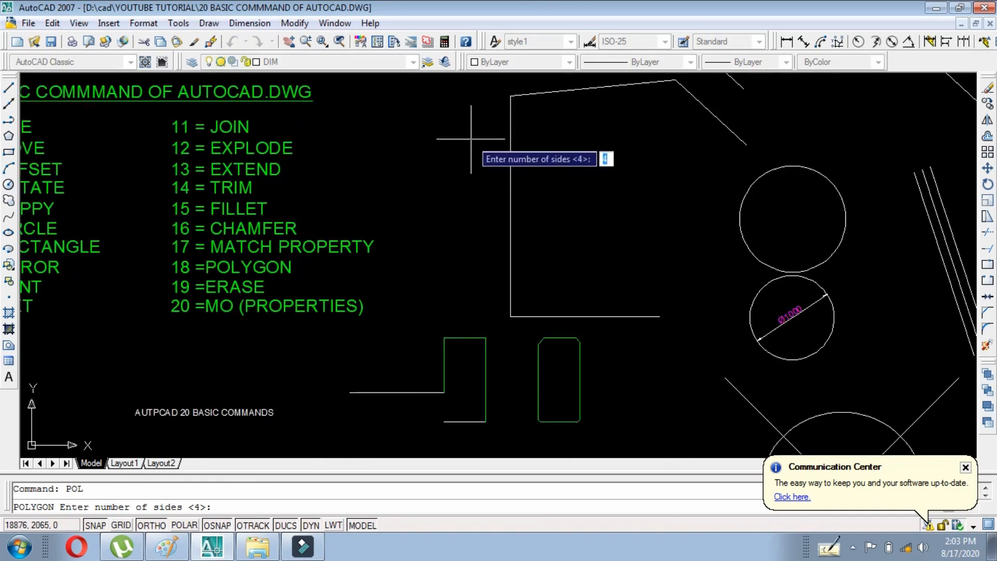
middle_drag(471, 138, 505, 322)
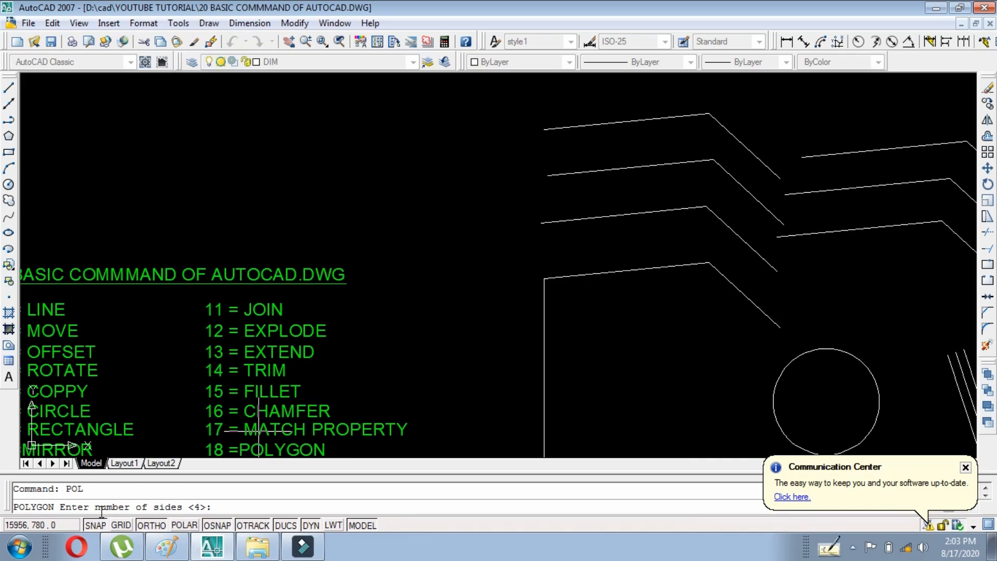
click(224, 507)
text(5)
key(Return)
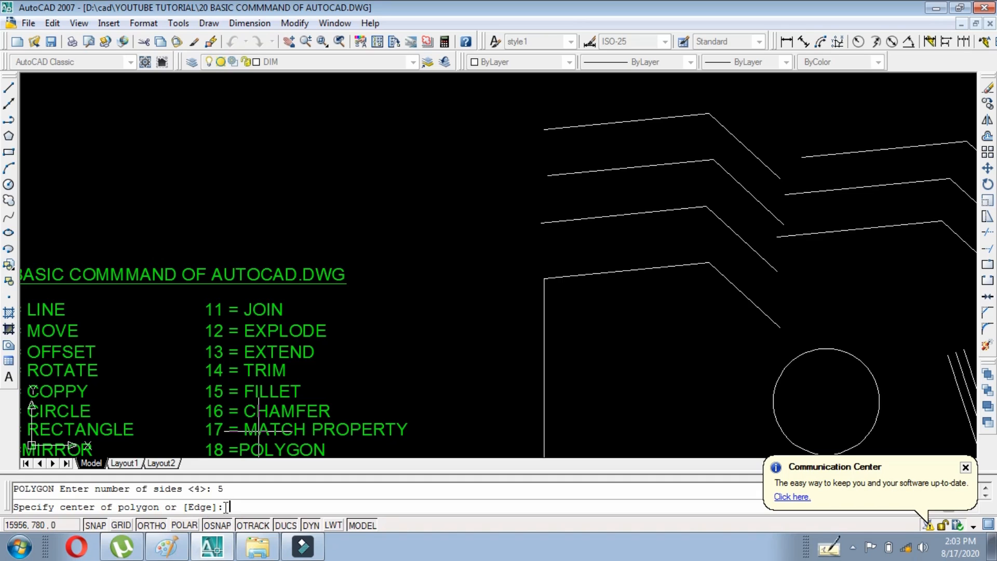
scroll(379, 332, down, 5)
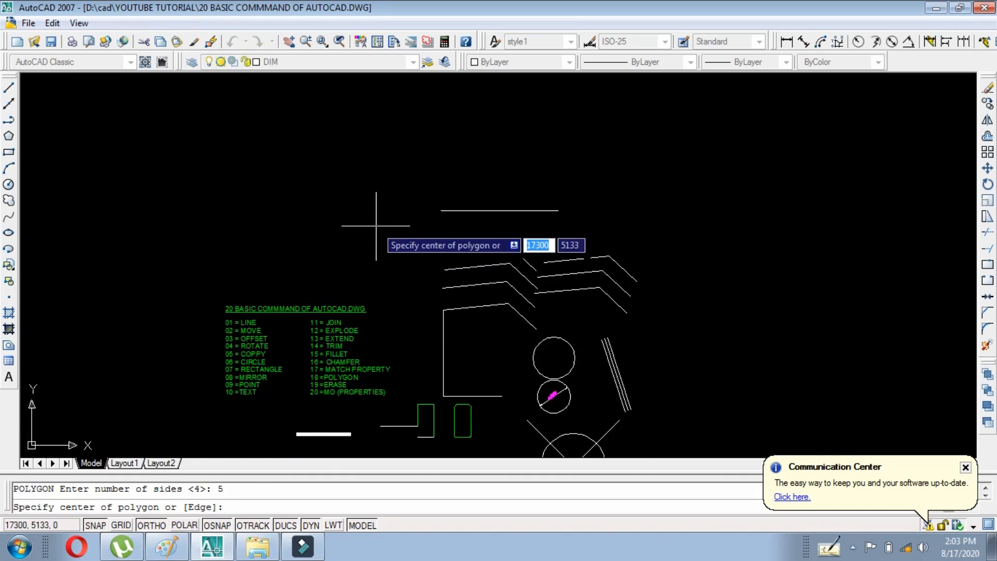
scroll(374, 248, up, 5)
click(374, 248)
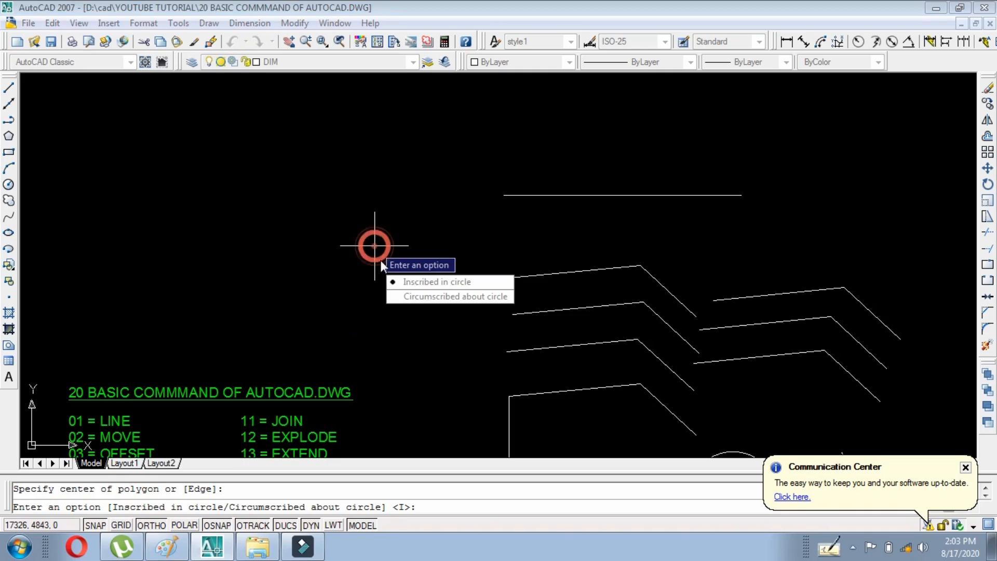
click(433, 285)
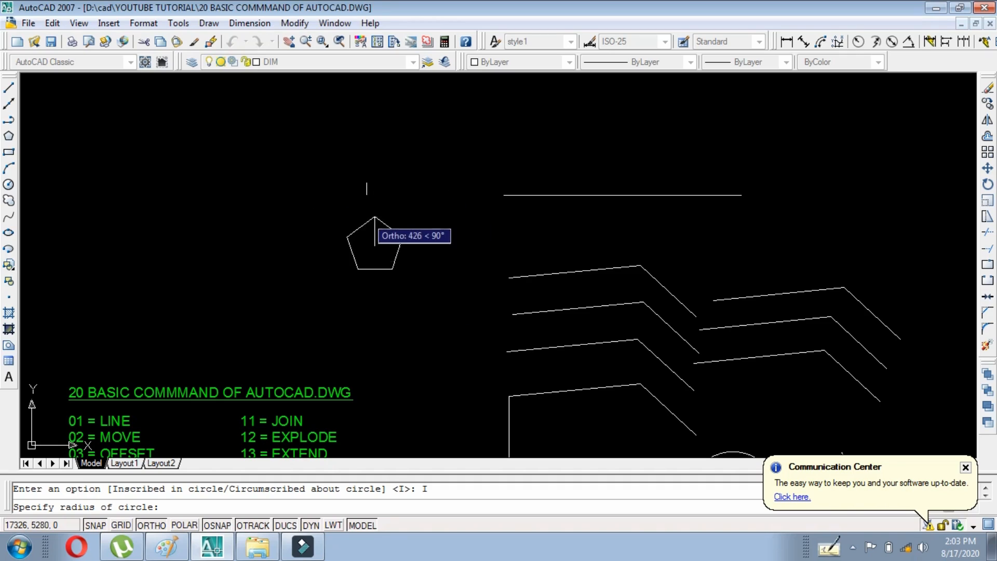
click(368, 209)
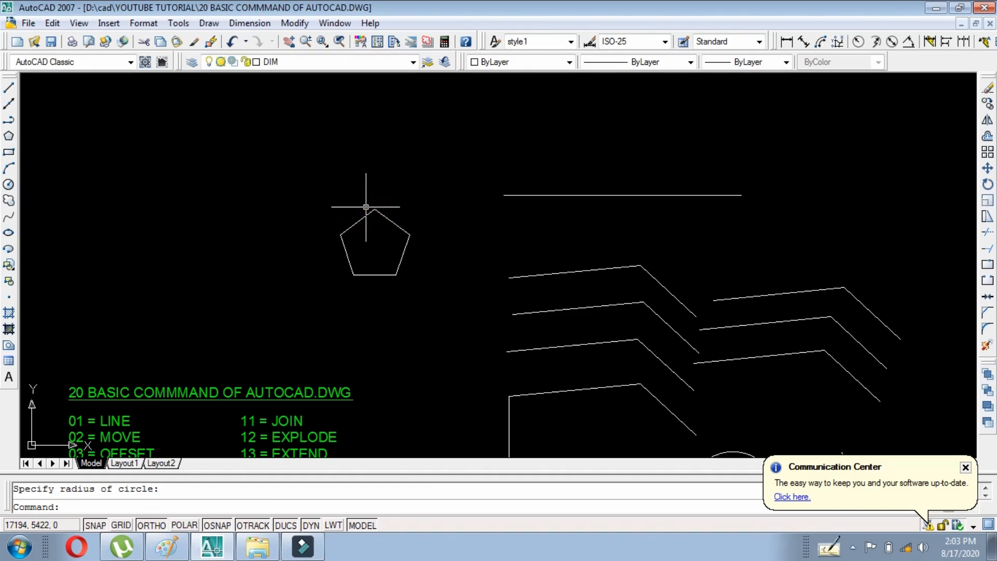
Draw a 10-sided polygon inscribed in a circle beside the pentagon, on the side away from the zigzag lines
text(PO)
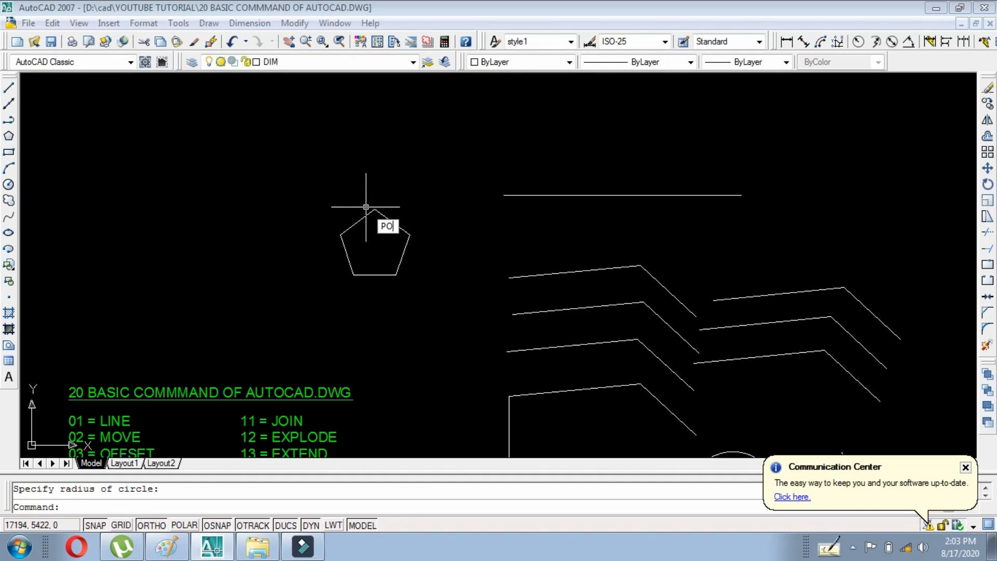
text(L)
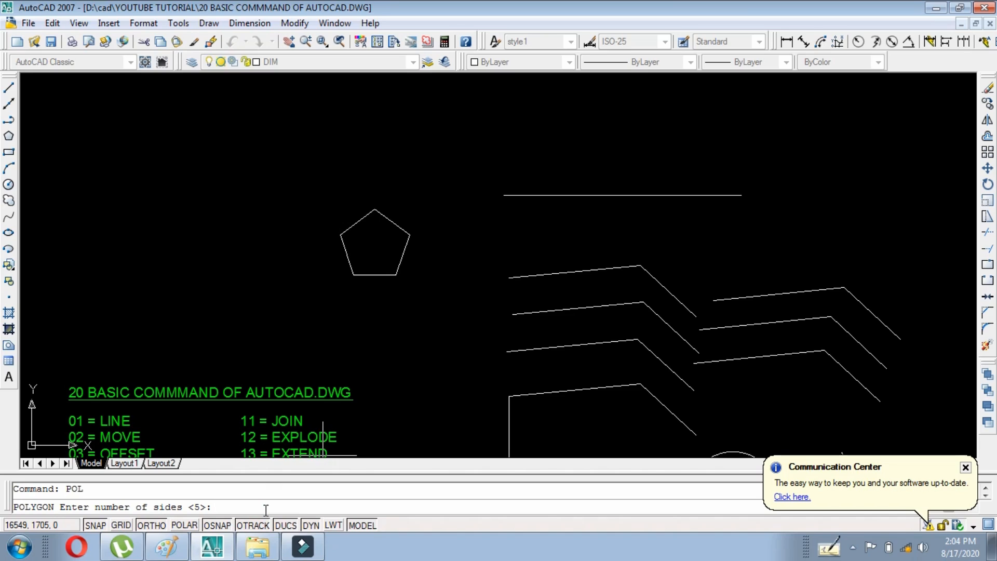
text(10)
key(Return)
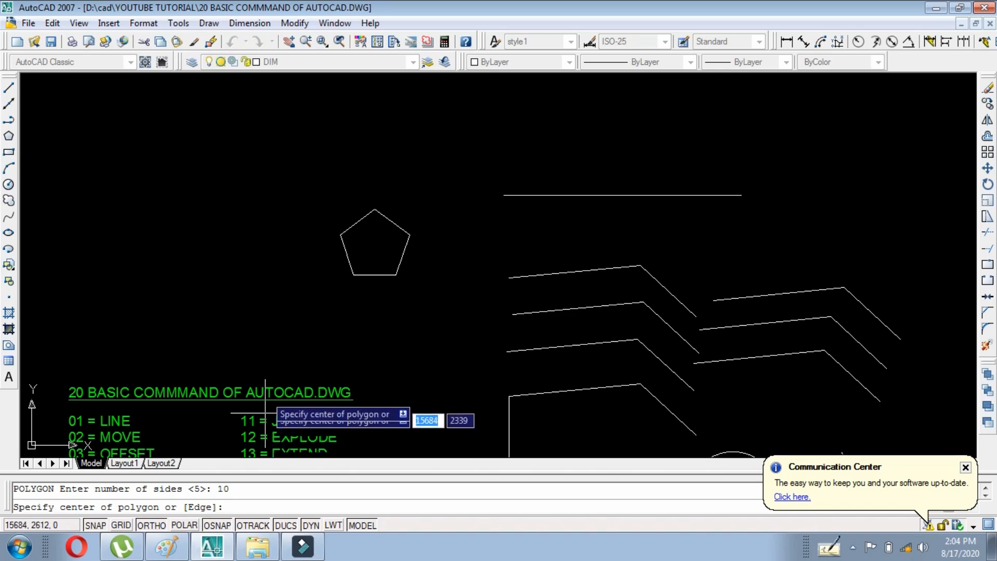
click(247, 250)
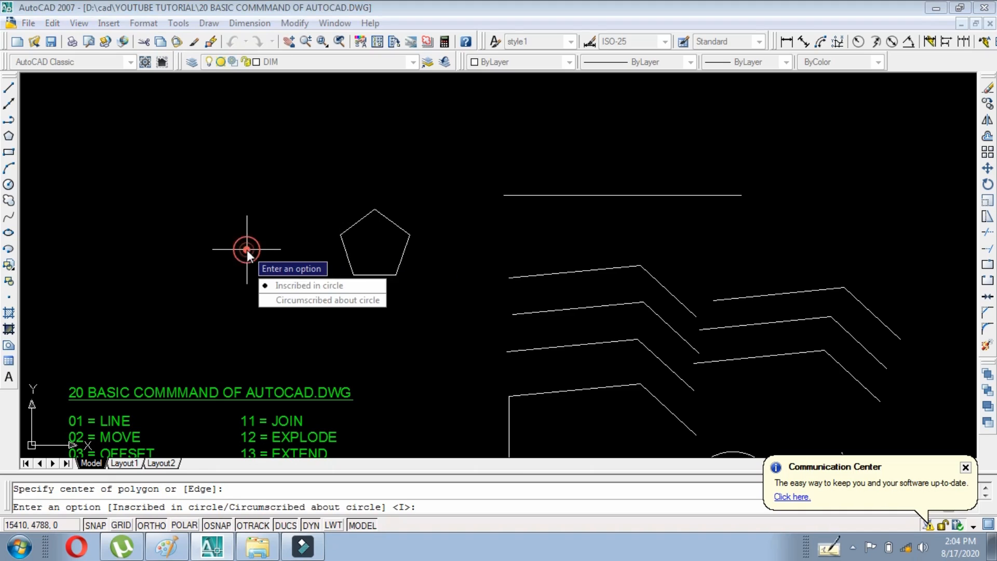
click(300, 286)
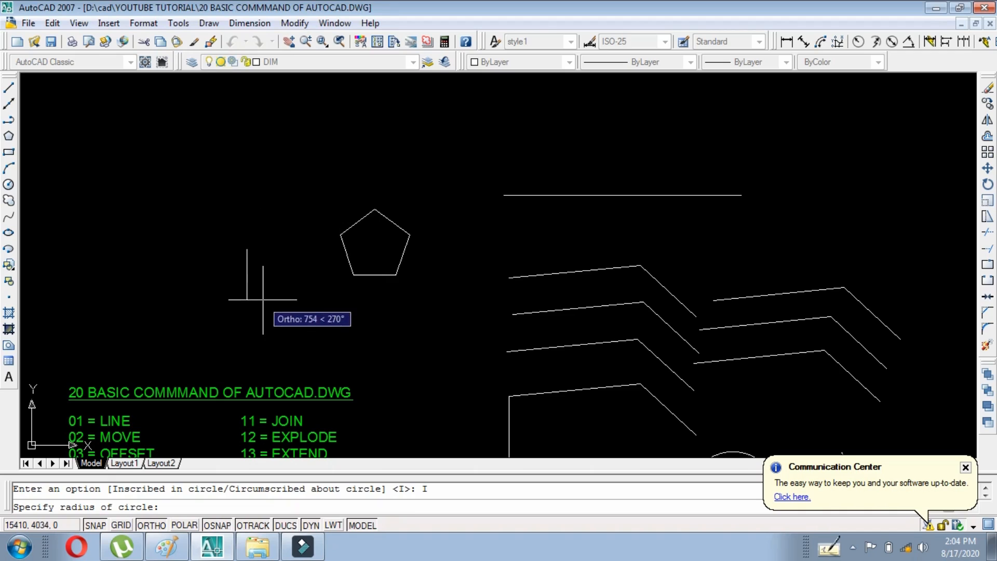
click(279, 286)
scroll(289, 244, up, 4)
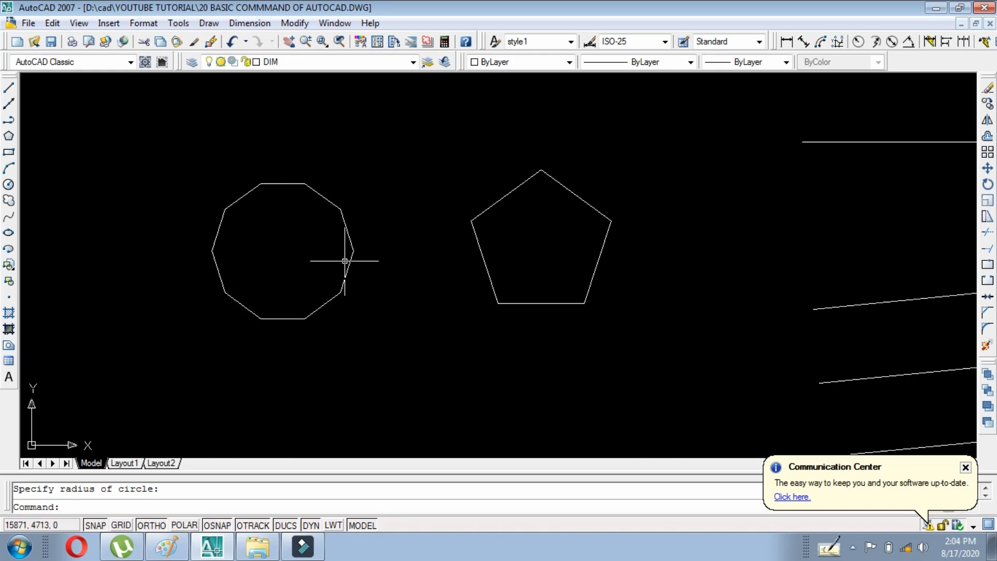
Erase the pentagon above the command list
scroll(344, 260, down, 4)
scroll(375, 436, up, 6)
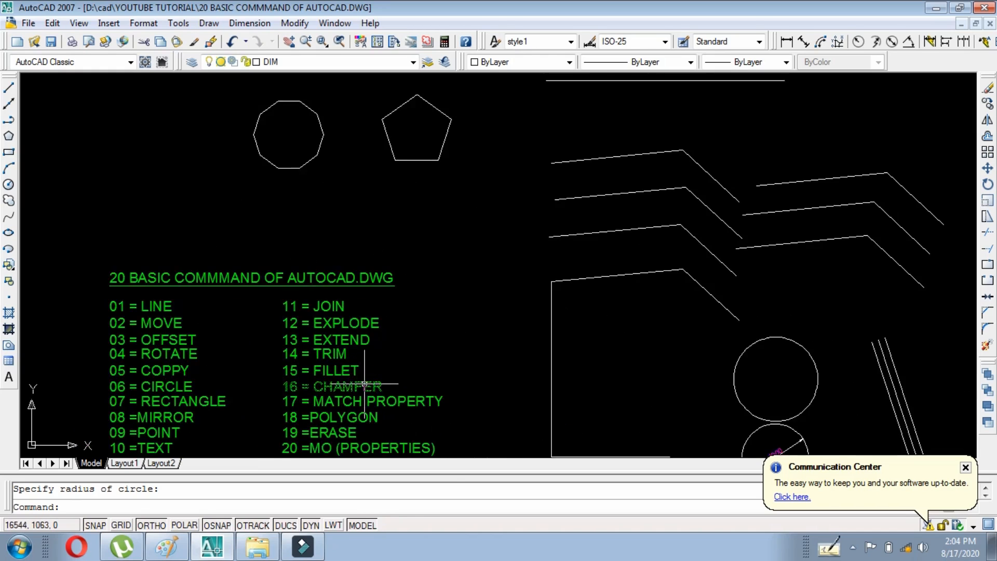
scroll(289, 294, down, 2)
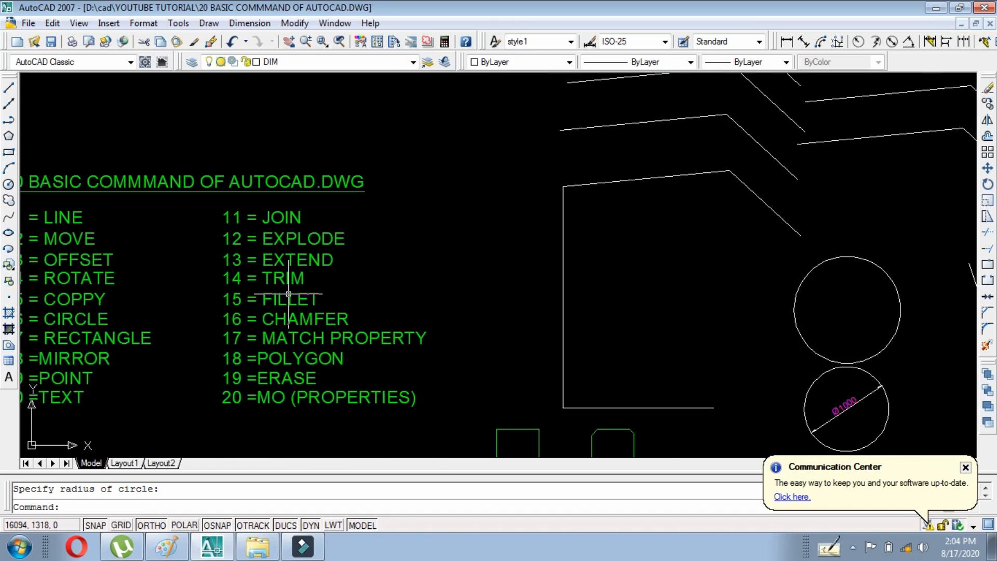
scroll(289, 294, down, 4)
scroll(323, 325, up, 3)
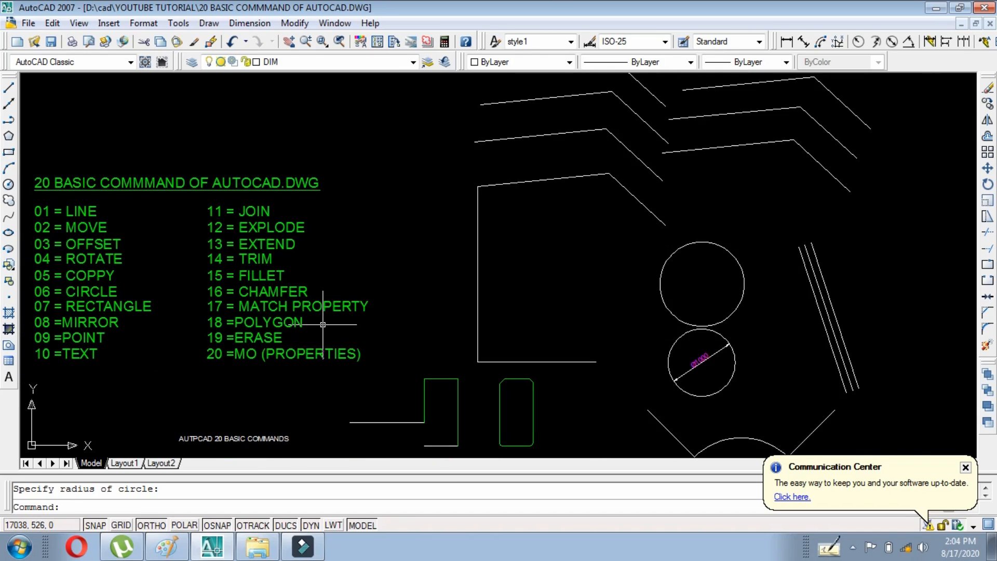
text(e)
key(Return)
scroll(322, 325, down, 2)
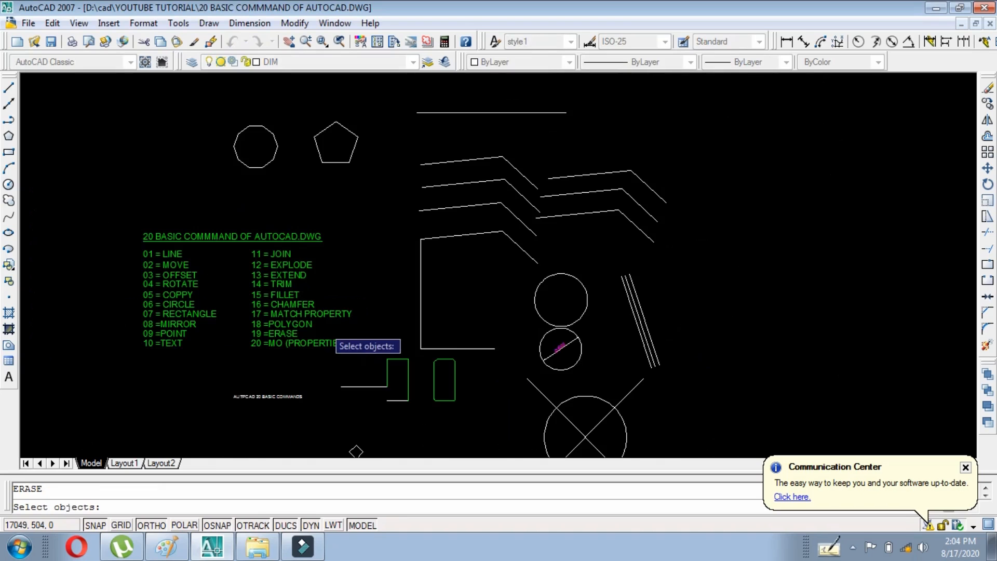
scroll(413, 265, down, 1)
scroll(423, 227, up, 5)
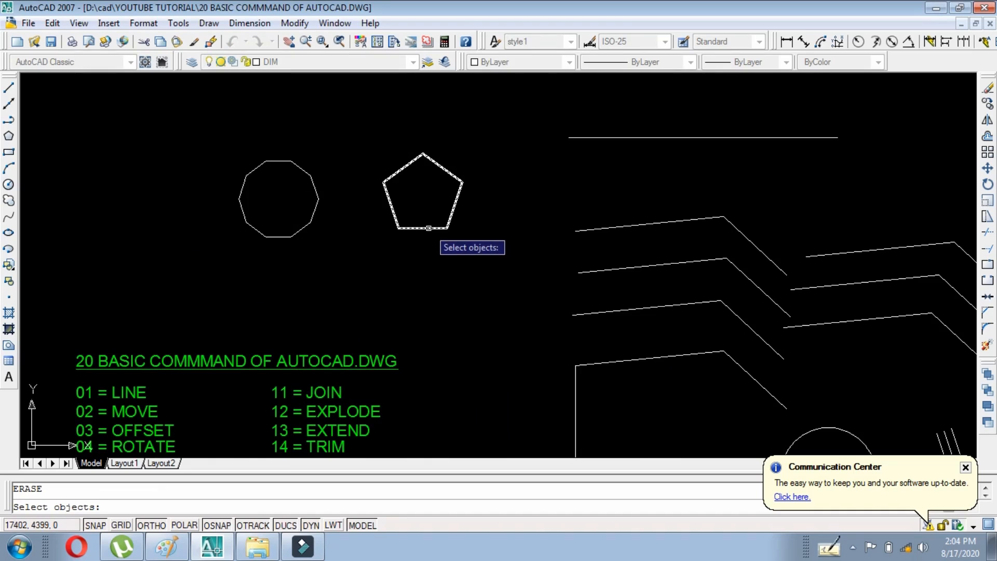
click(428, 228)
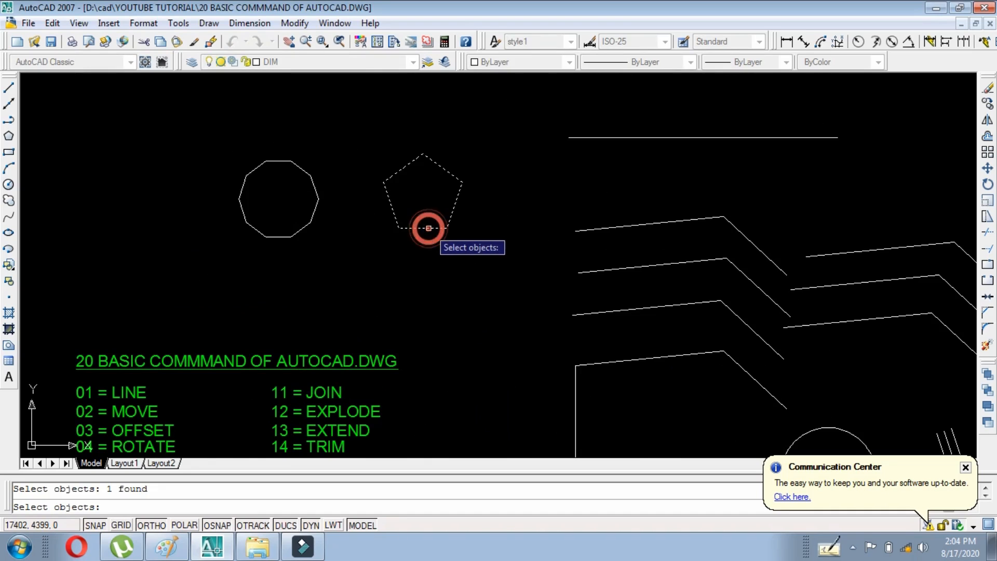
right_click(461, 238)
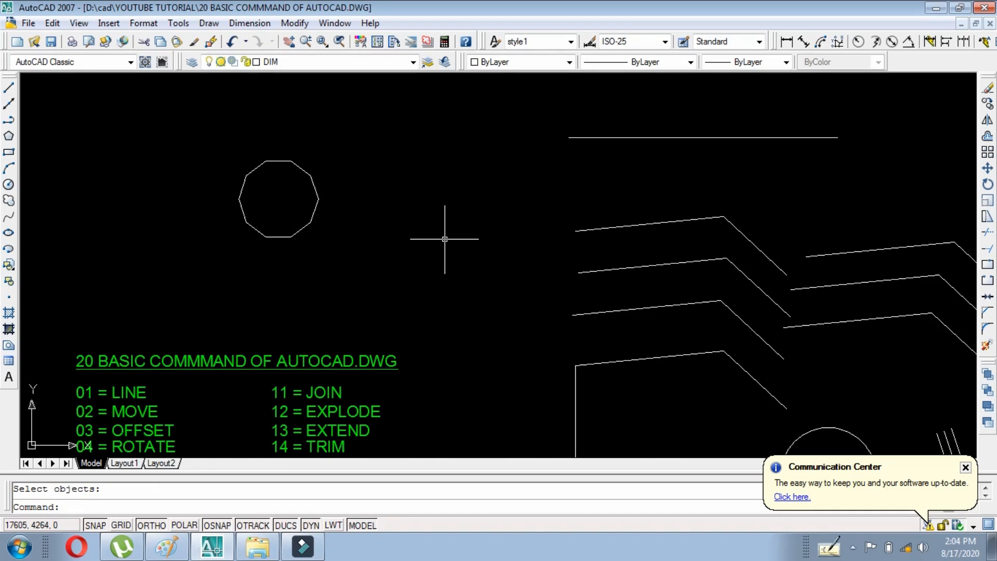
Erase the long vertical line and the top edges of both small green rectangles with one selection window, and undo the erasure
scroll(373, 223, down, 2)
middle_drag(465, 278, 448, 235)
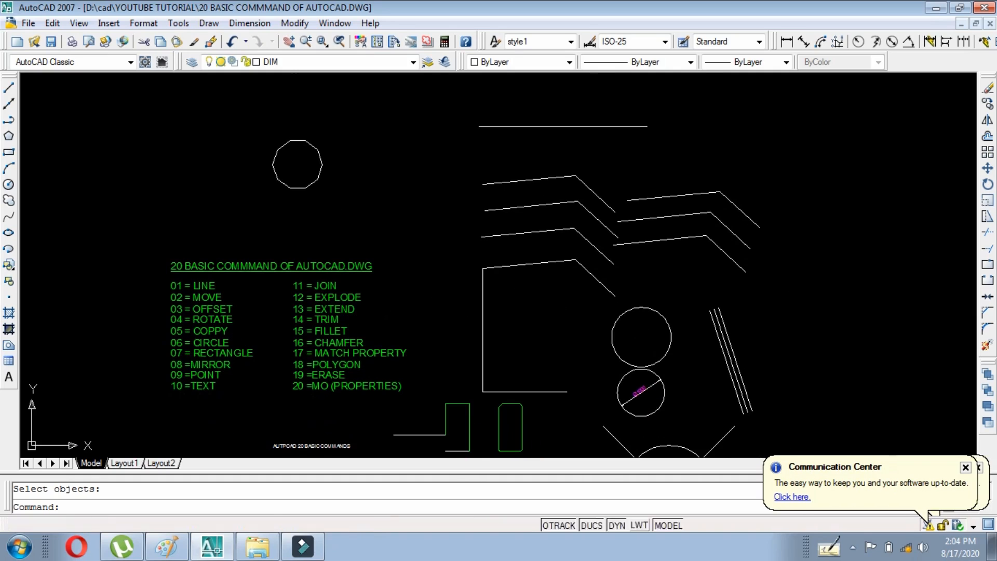
right_click(465, 289)
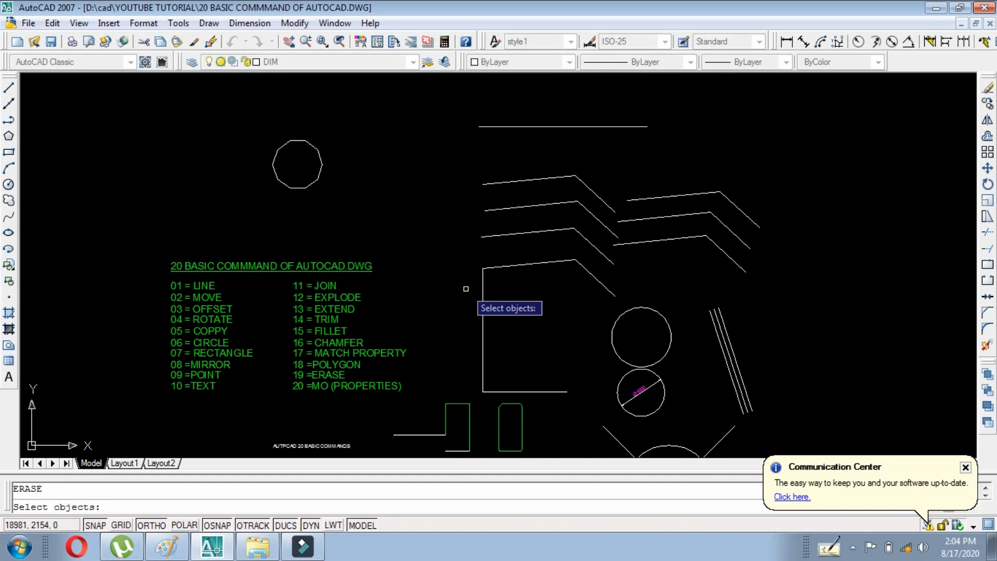
middle_drag(535, 337, 476, 307)
middle_drag(442, 279, 416, 243)
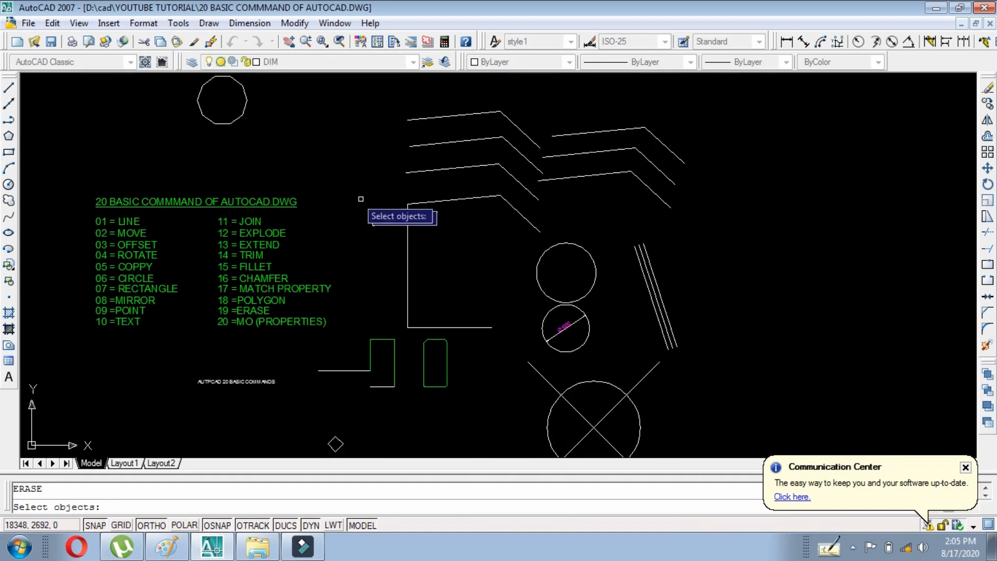
click(342, 163)
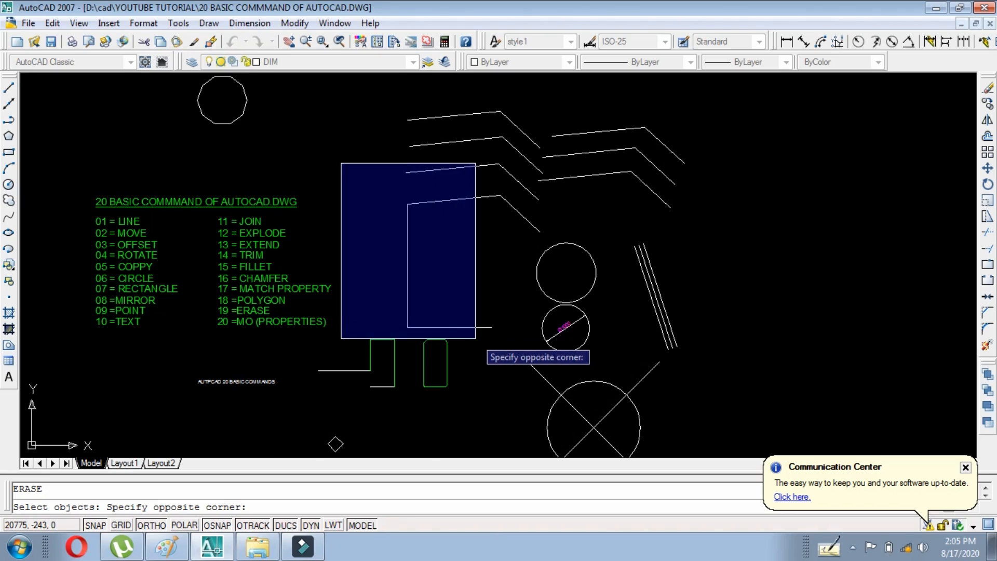
click(475, 342)
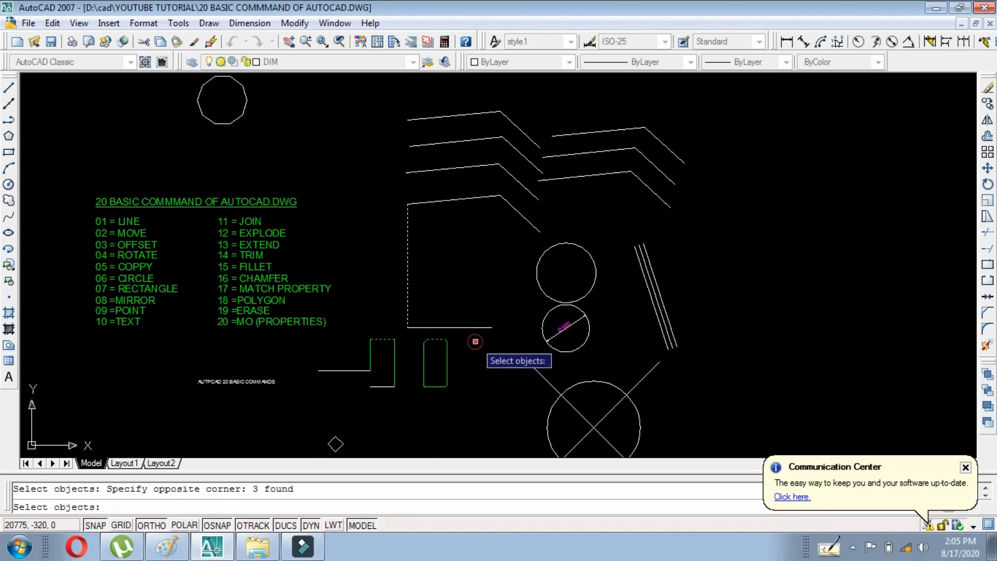
key(Return)
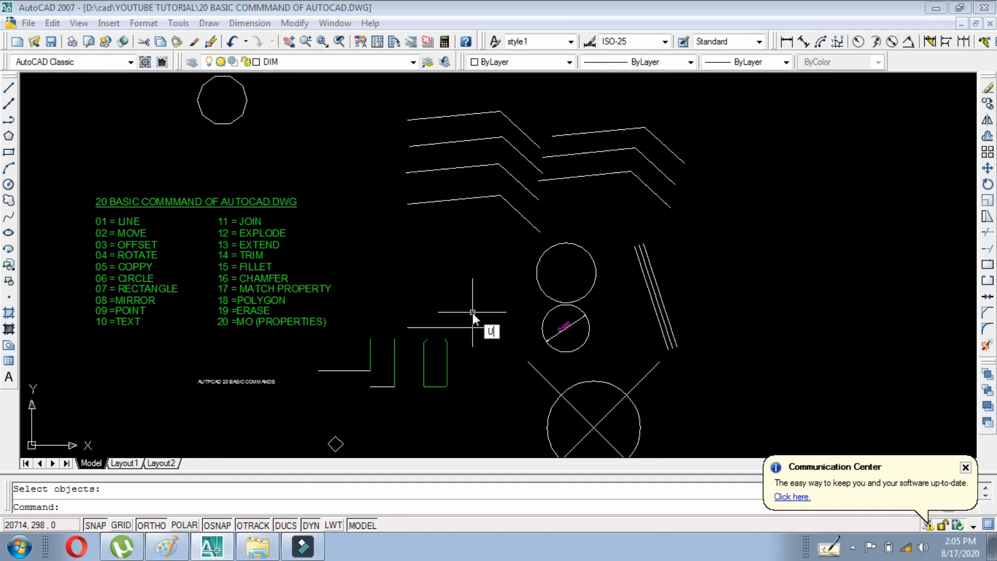
key(ctrl+z)
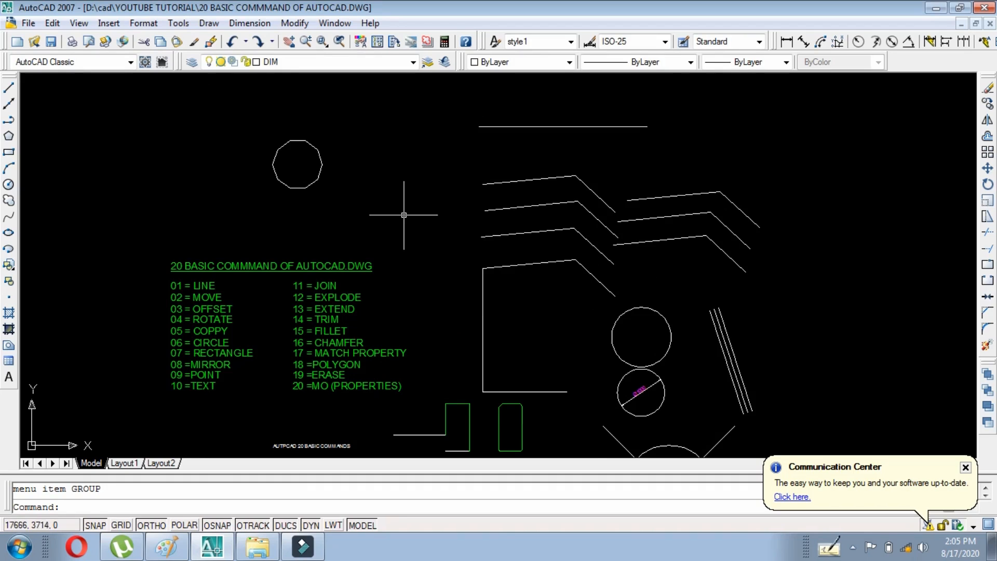
Erase the long vertical line, its horizontal base line and the lowest zigzag's sloping end segment with one crossing window
scroll(401, 212, down, 1)
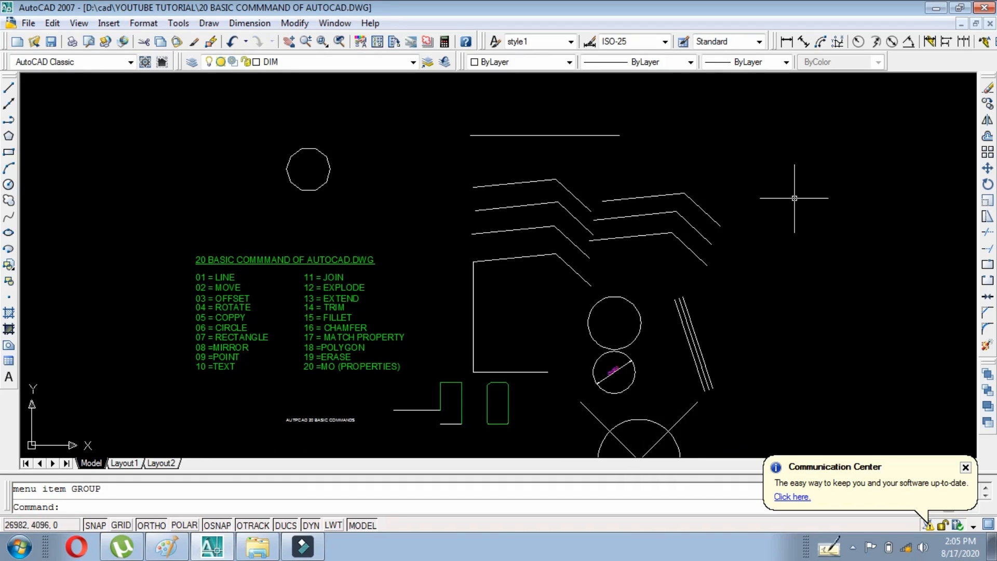
click(989, 89)
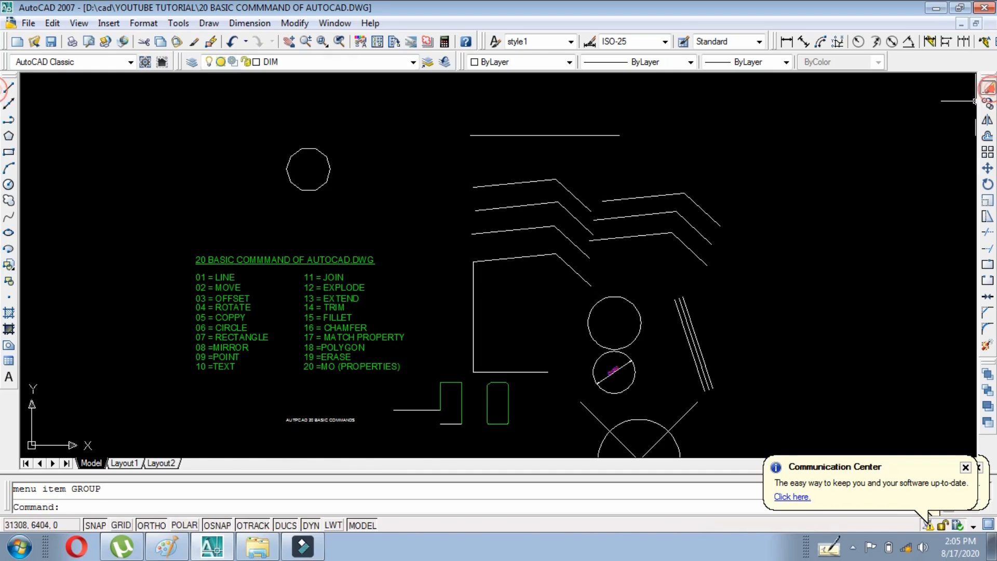
middle_drag(459, 253, 421, 181)
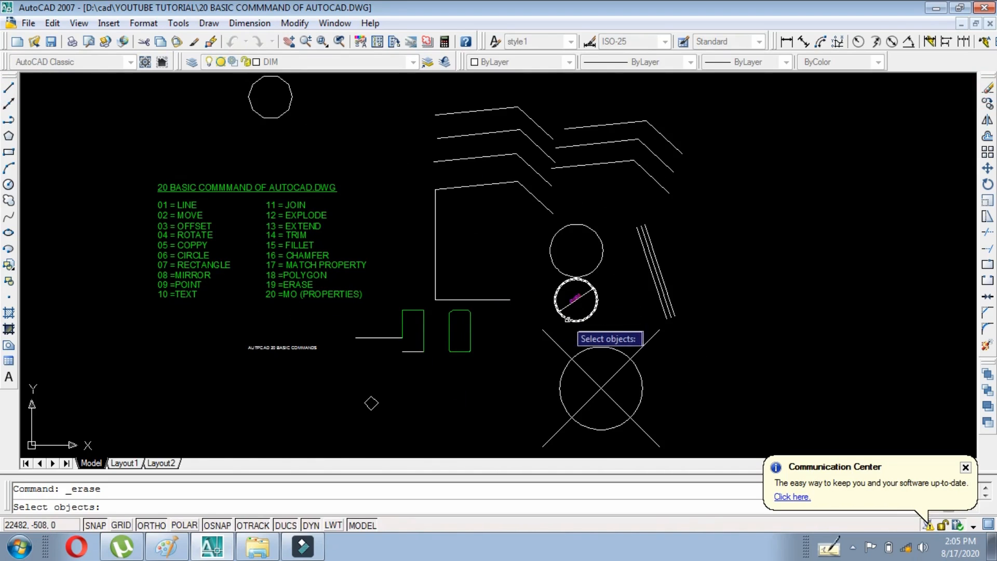
click(545, 307)
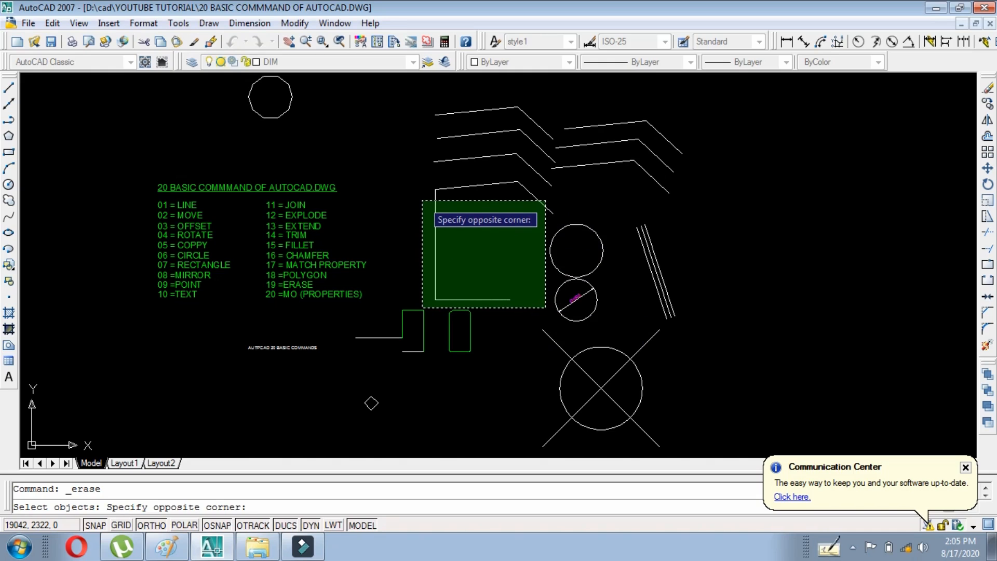
scroll(422, 201, up, 4)
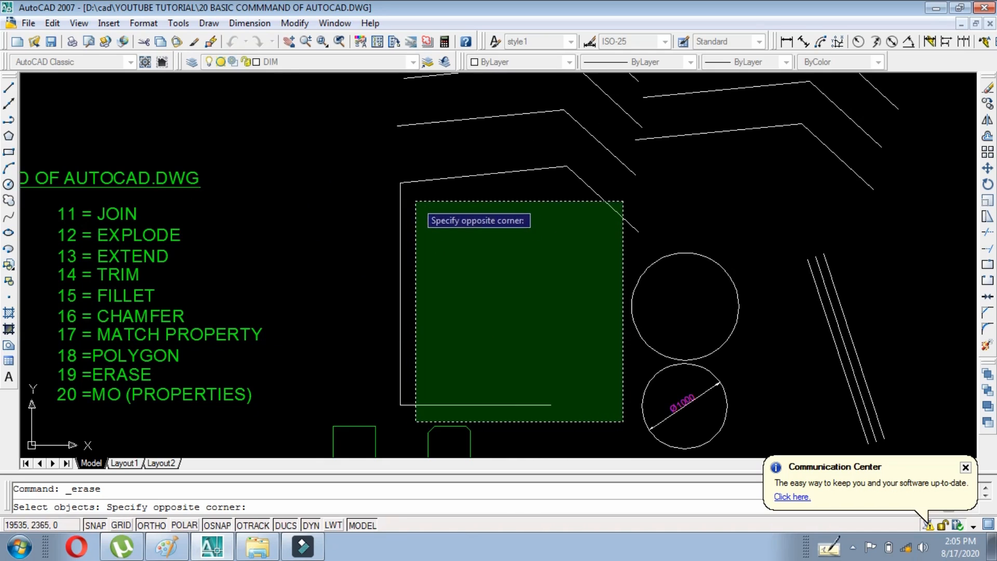
click(390, 205)
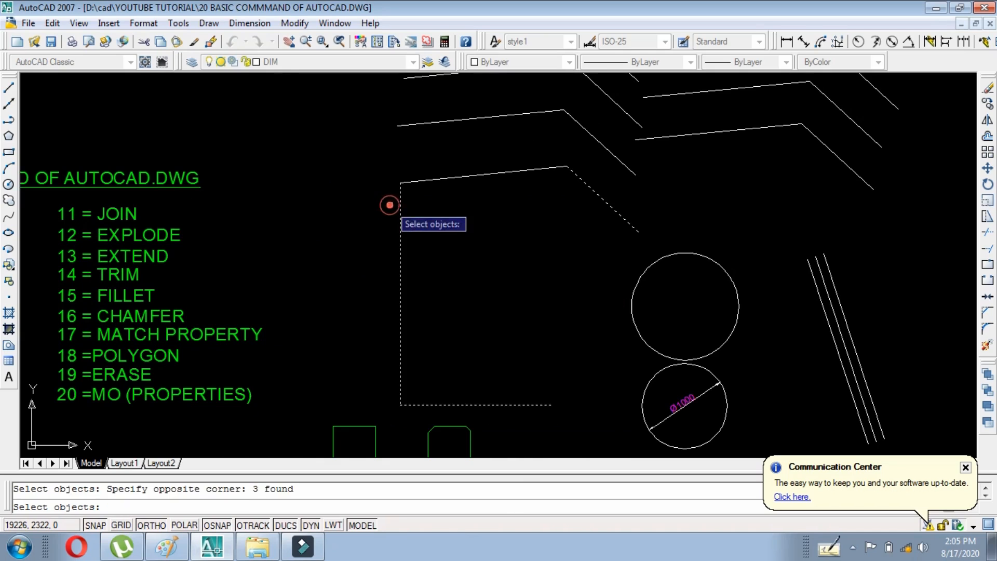
scroll(493, 262, down, 3)
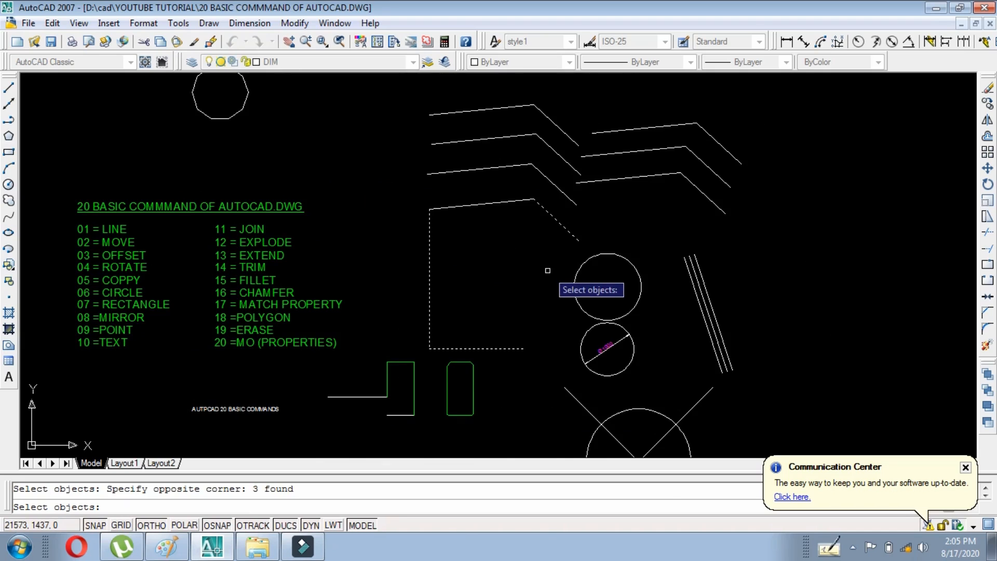
key(Return)
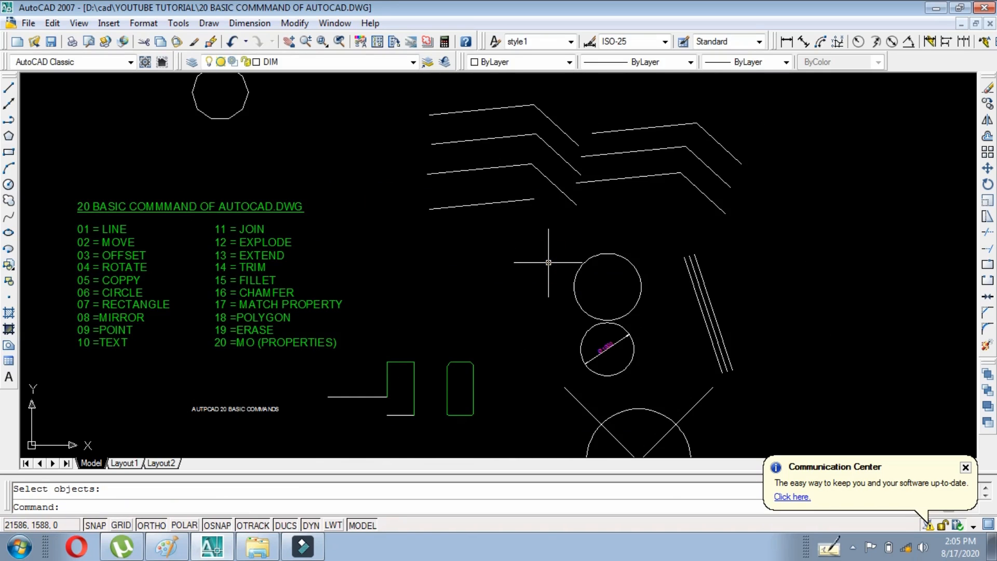
Erase the zigzag lines caught by a crossing window over the group nearest the command list, and undo the erasures
scroll(527, 283, down, 2)
scroll(525, 285, up, 4)
scroll(490, 292, down, 5)
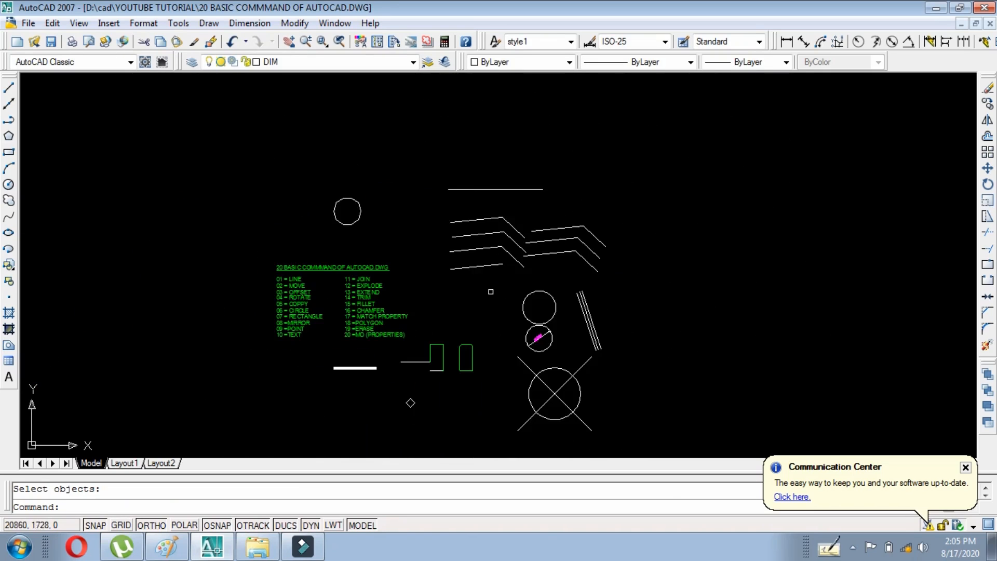
scroll(491, 291, up, 4)
key(Return)
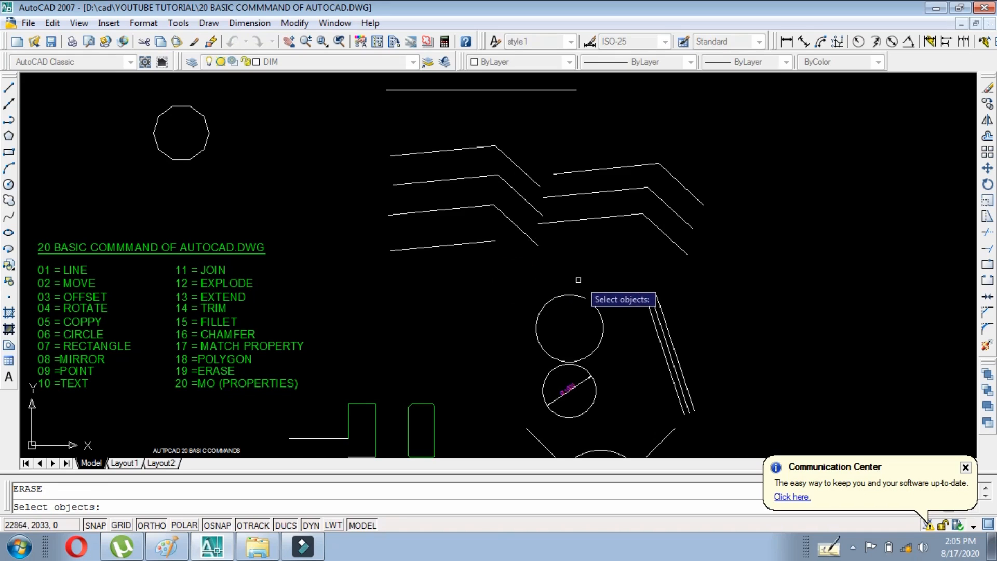
click(589, 281)
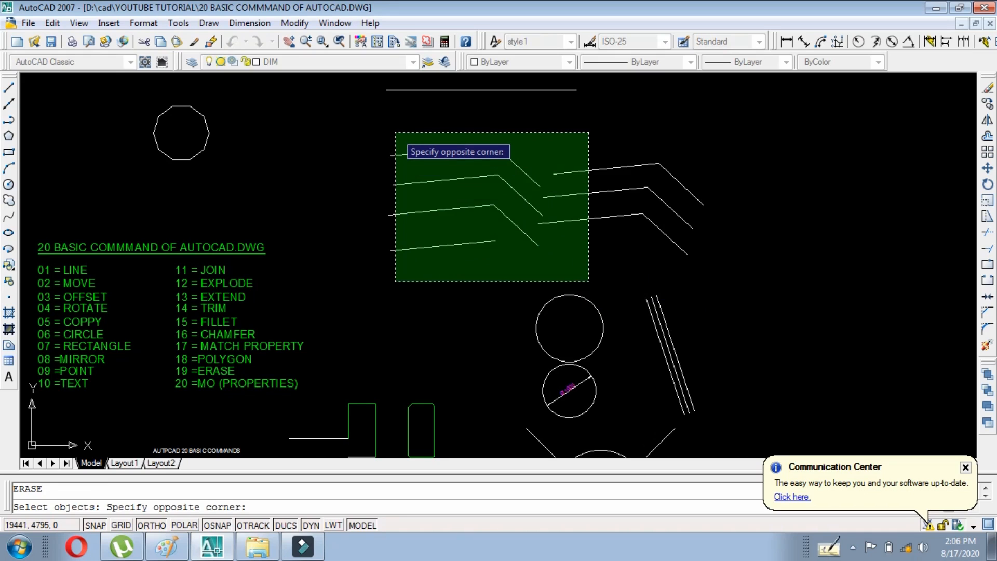
click(396, 133)
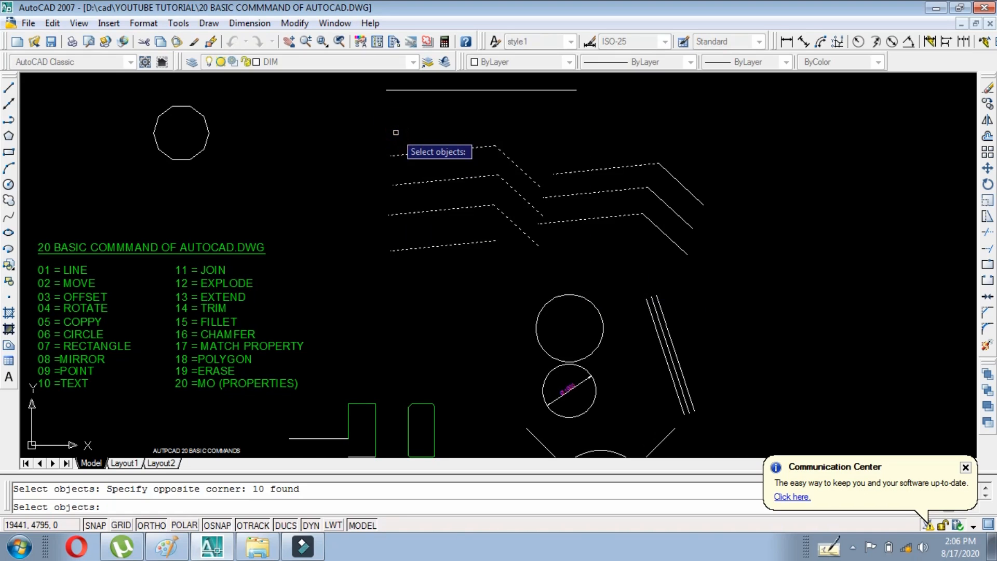
key(Return)
text(u)
key(Return)
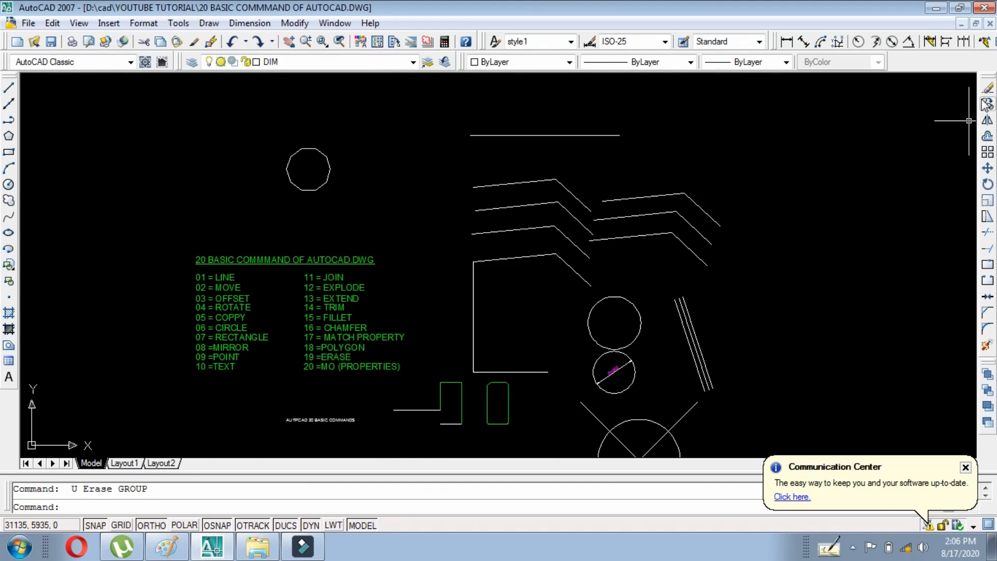
Erase the long segments of the three upper zigzags nearest the command list, using a window that fully encloses only those segments
text(E)
key(Return)
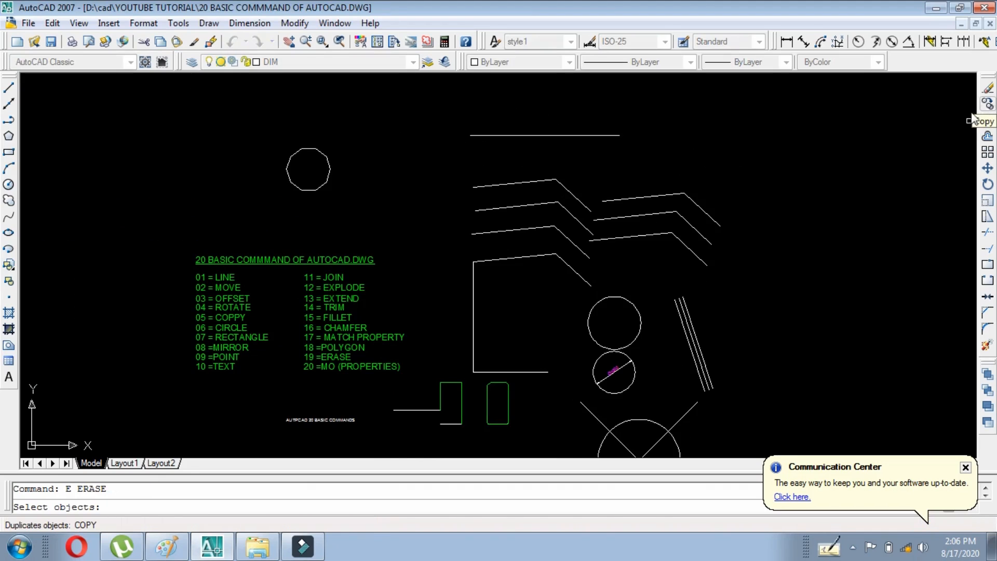
middle_drag(452, 216, 363, 213)
scroll(359, 174, up, 3)
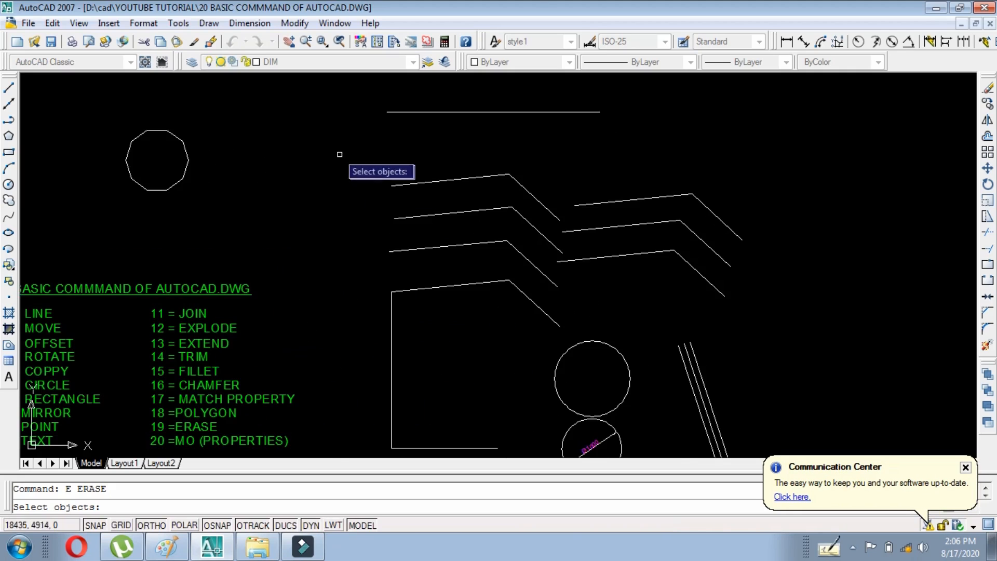
click(326, 122)
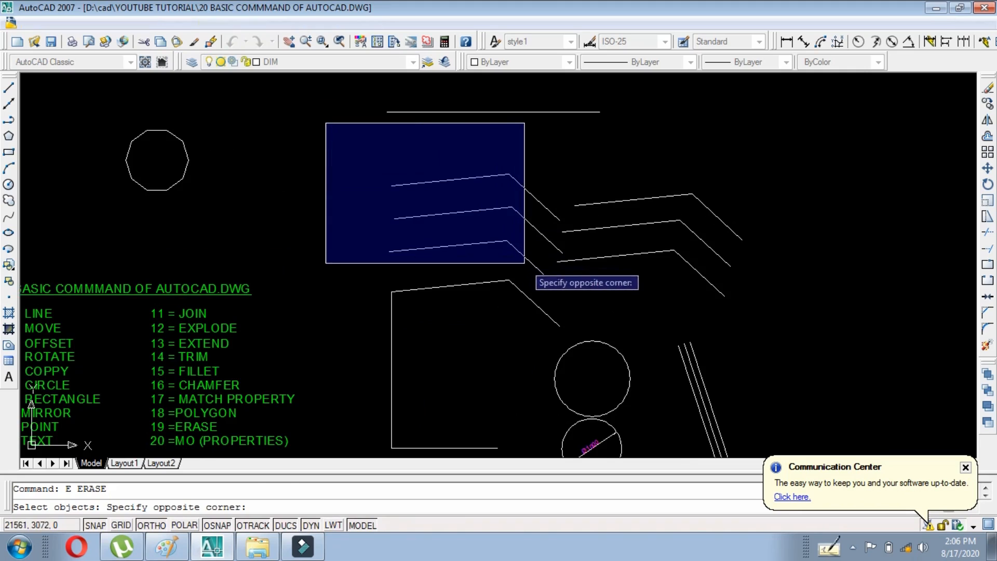
click(527, 267)
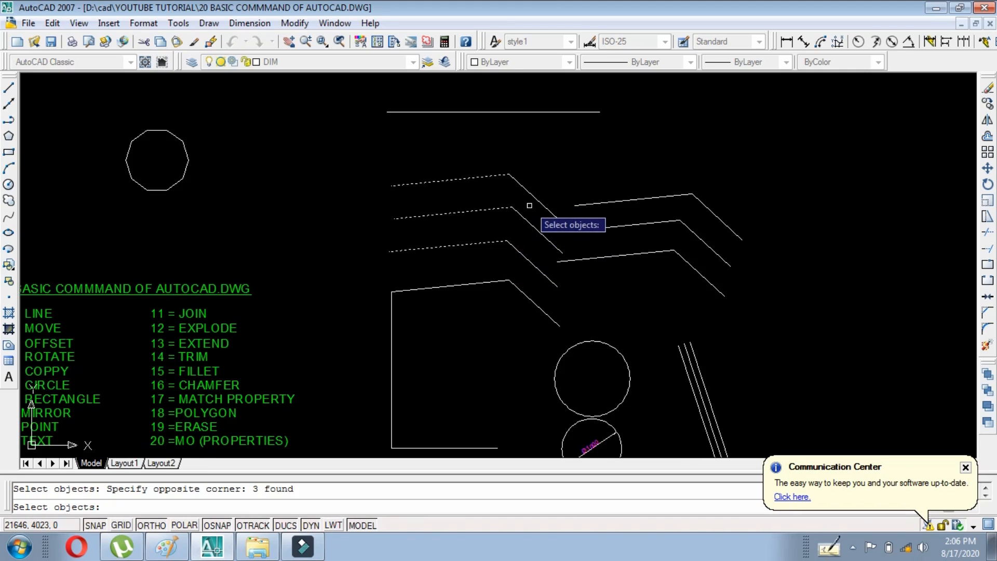
key(Return)
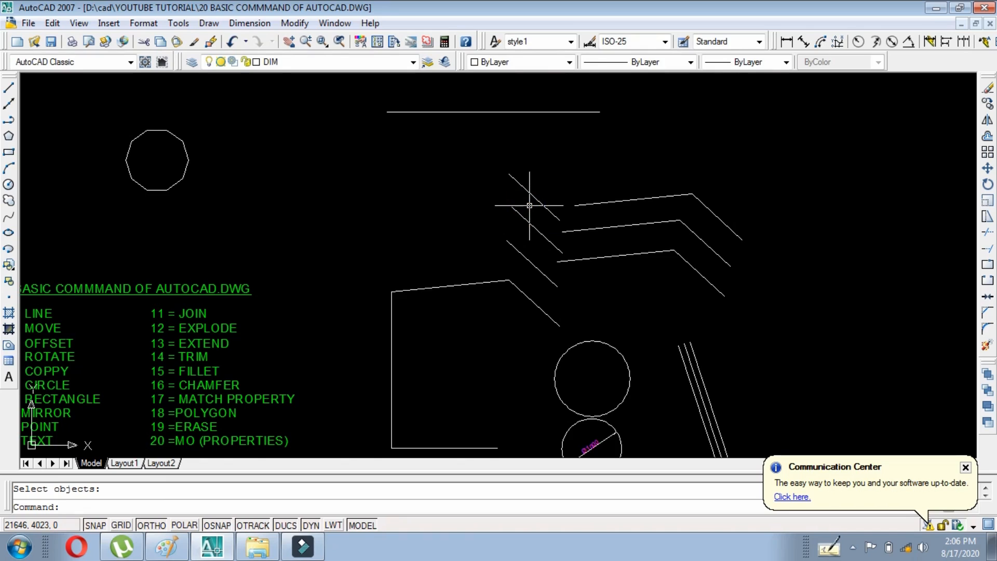
Open the properties of the plain circle above the dimensioned circle, and enlarge the properties palette to show its geometry
scroll(267, 396, down, 2)
scroll(334, 406, up, 3)
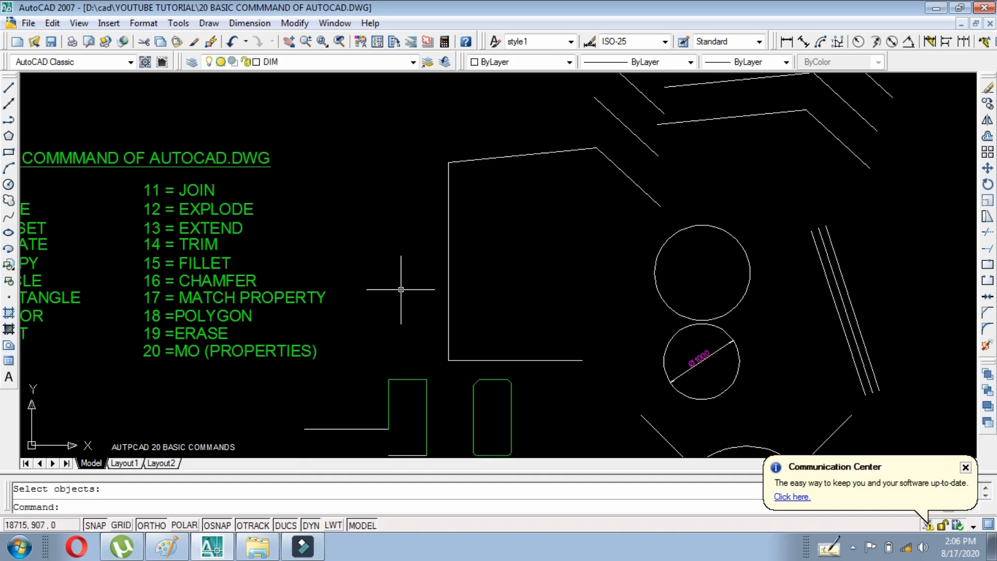
scroll(400, 289, down, 2)
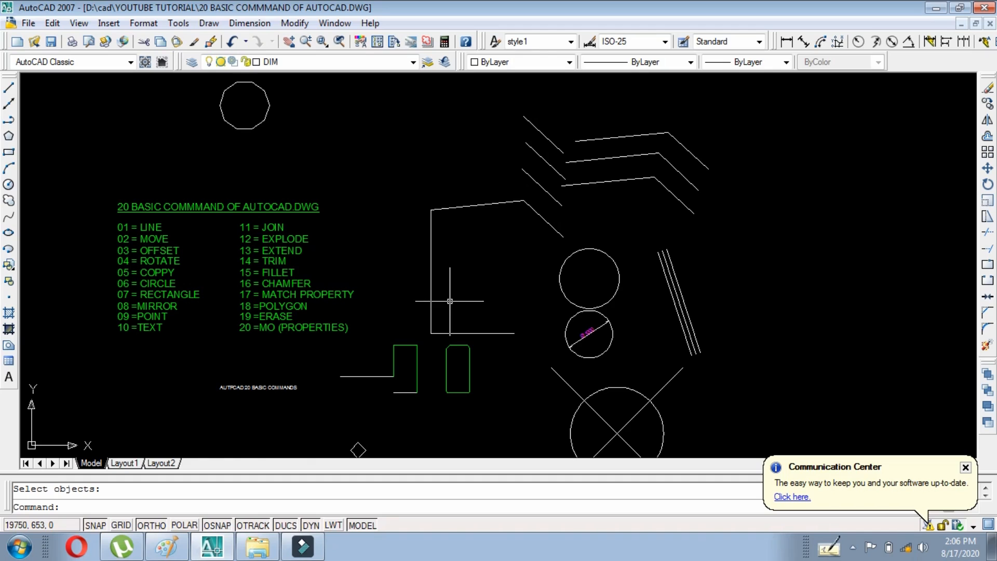
scroll(640, 337, up, 2)
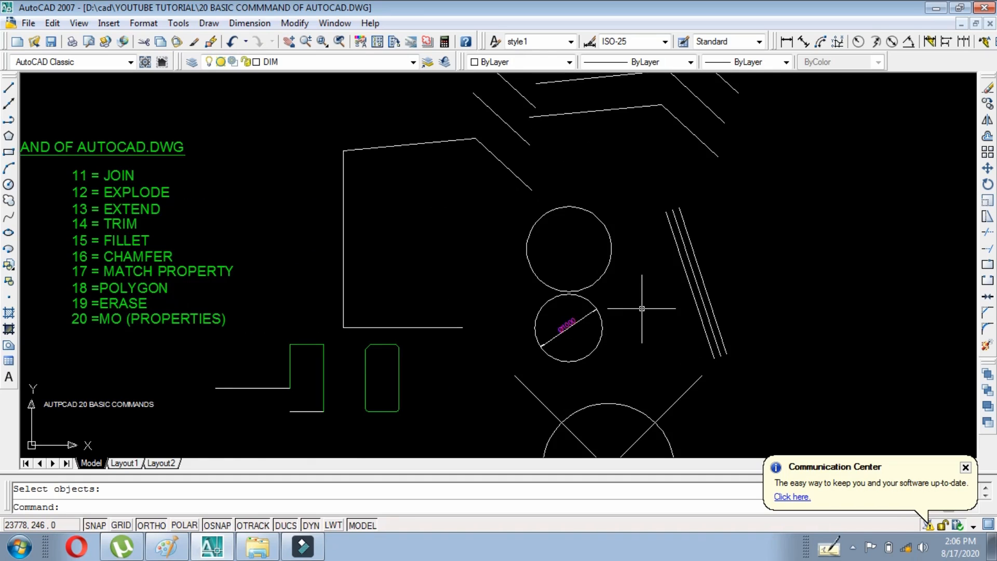
click(642, 262)
click(583, 257)
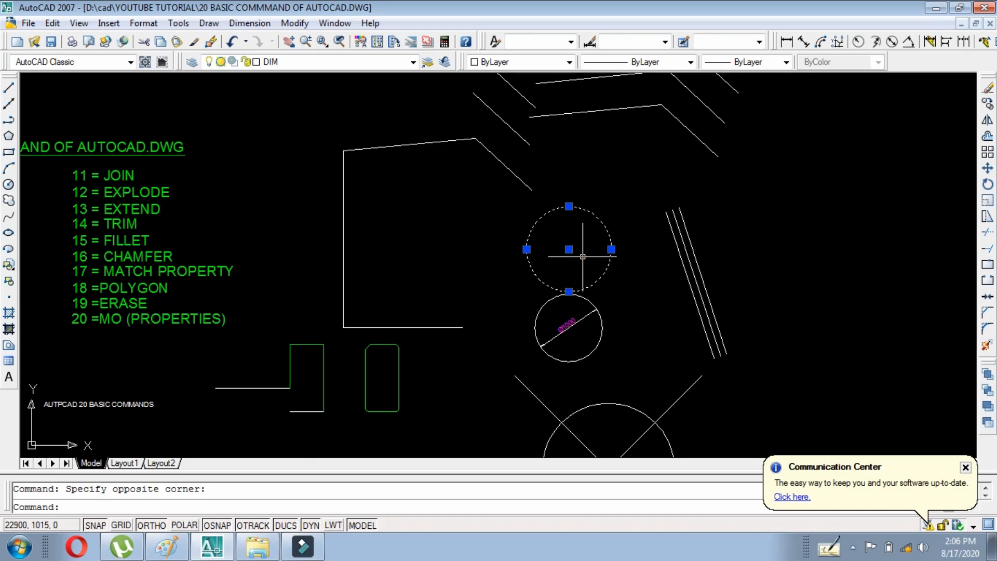
text(MO)
key(Return)
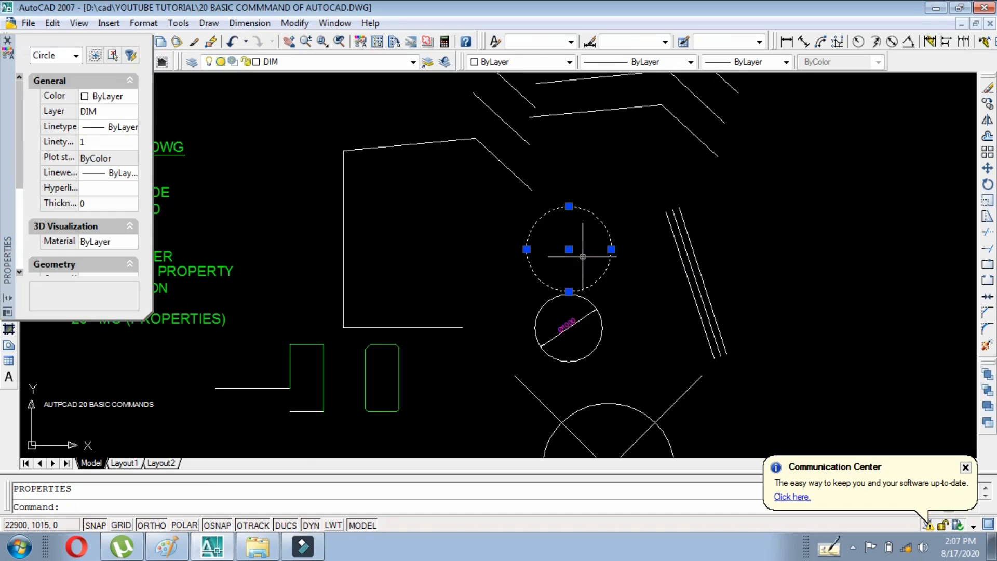
drag(148, 316, 270, 425)
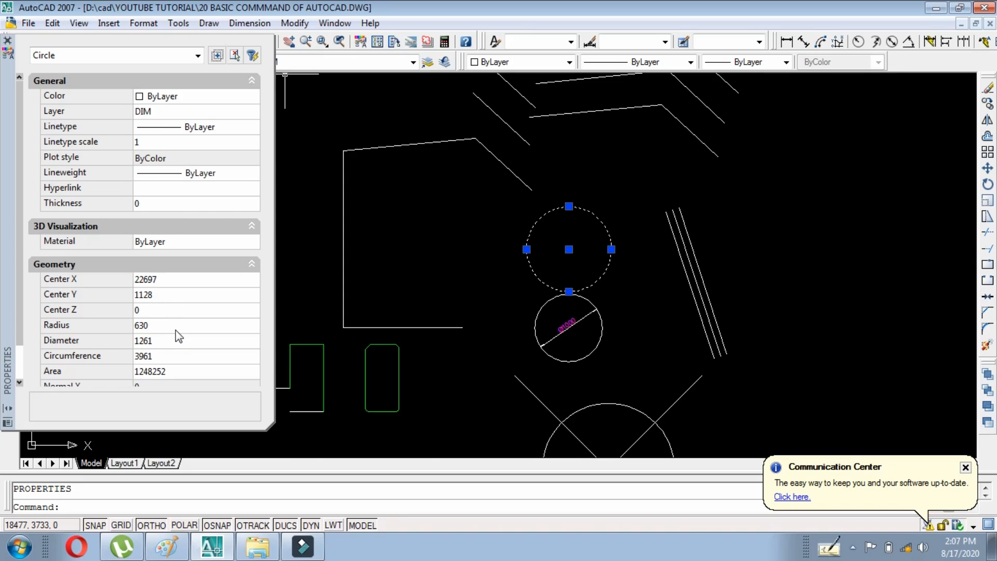
Examine the circle's geometry properties: area, diameter, radius and center coordinates
click(174, 372)
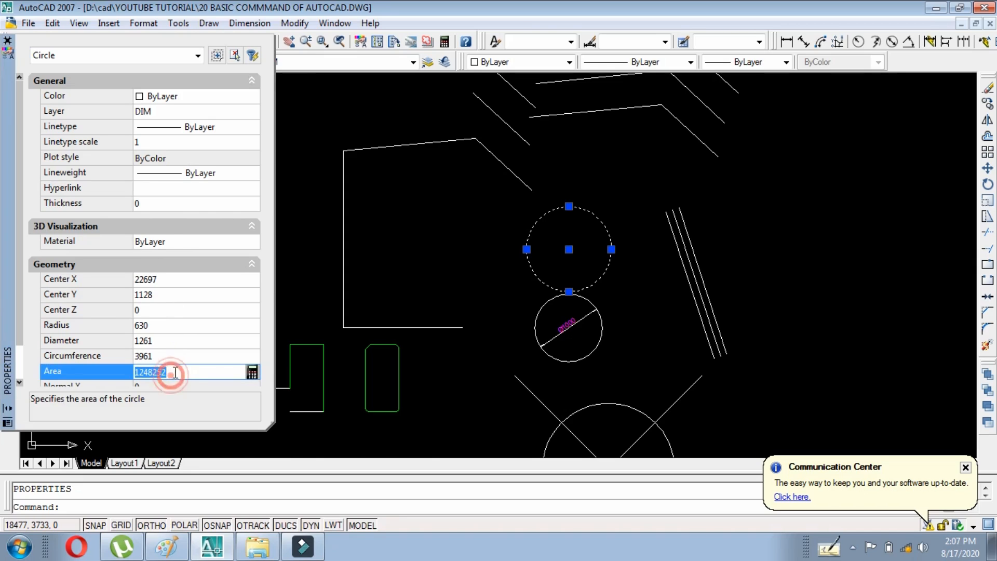
click(153, 340)
click(156, 325)
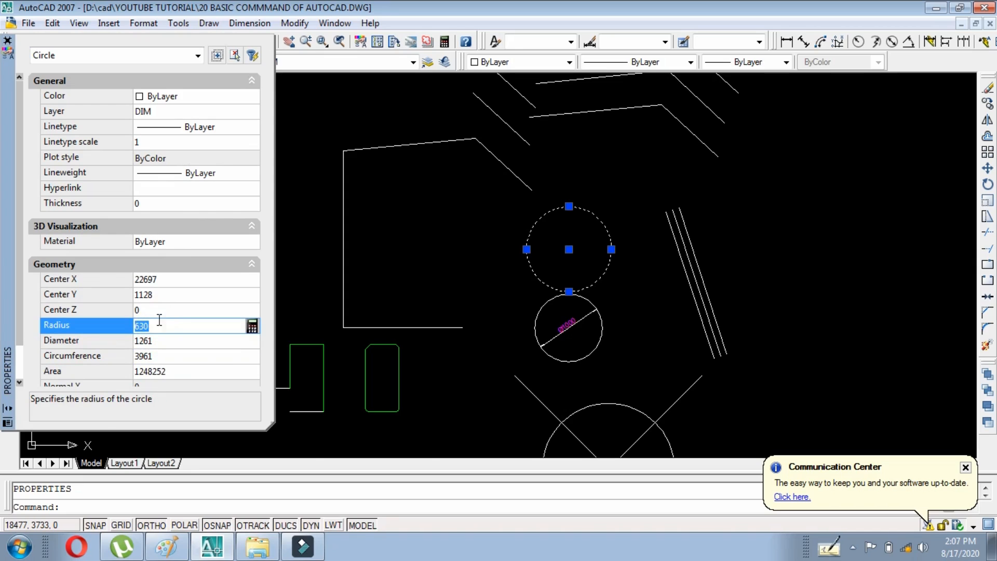
click(155, 309)
click(162, 297)
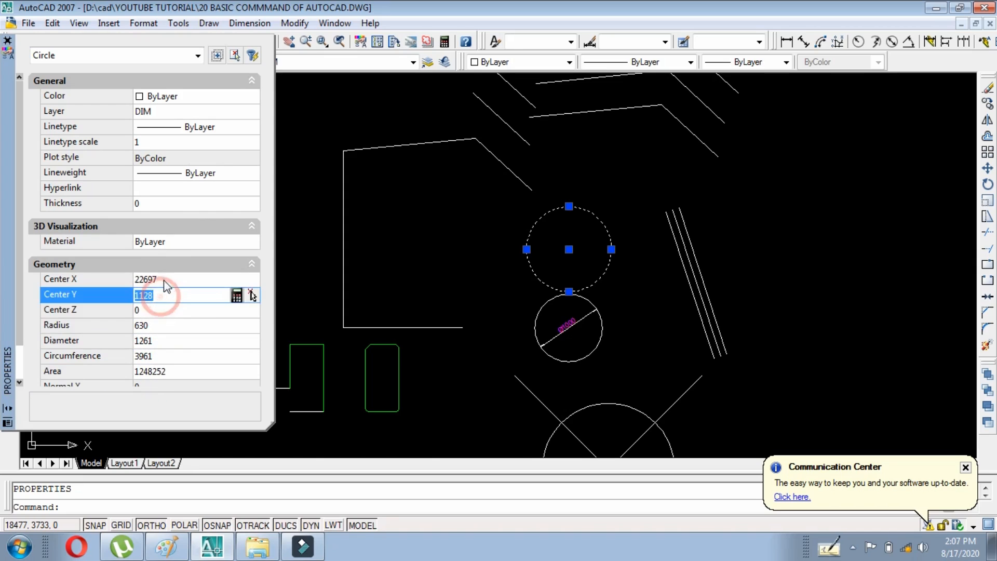
click(158, 312)
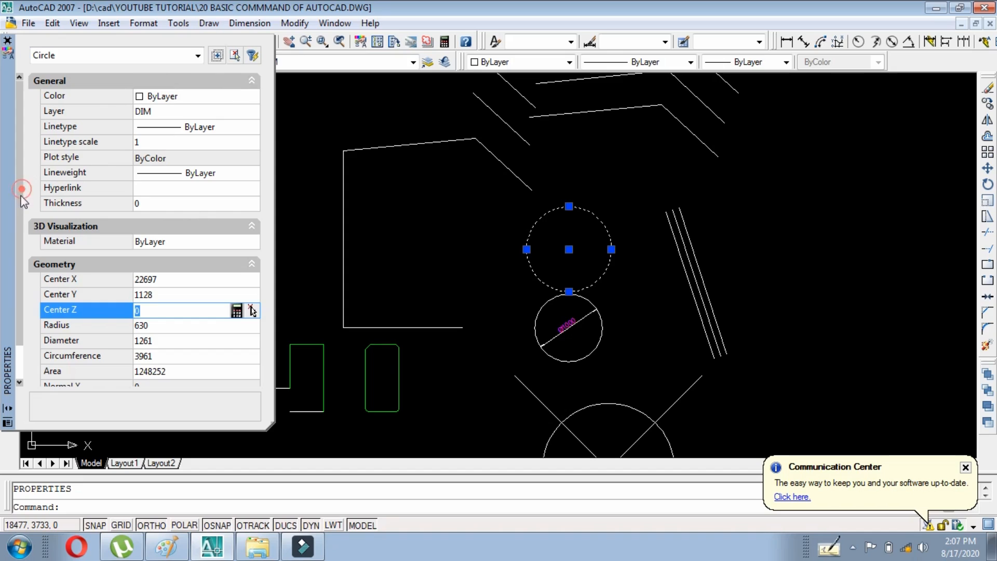
scroll(11, 238, down, 1)
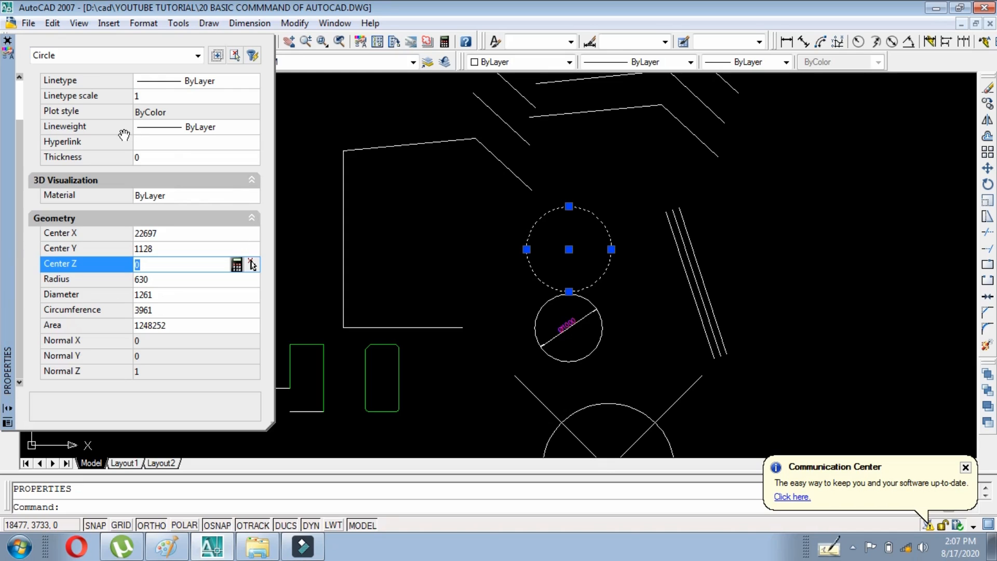
View the properties of the small green rectangle with cut corners and of the large crossed-circle point marker
key(Escape)
click(414, 400)
click(391, 382)
key(Escape)
scroll(591, 313, down, 5)
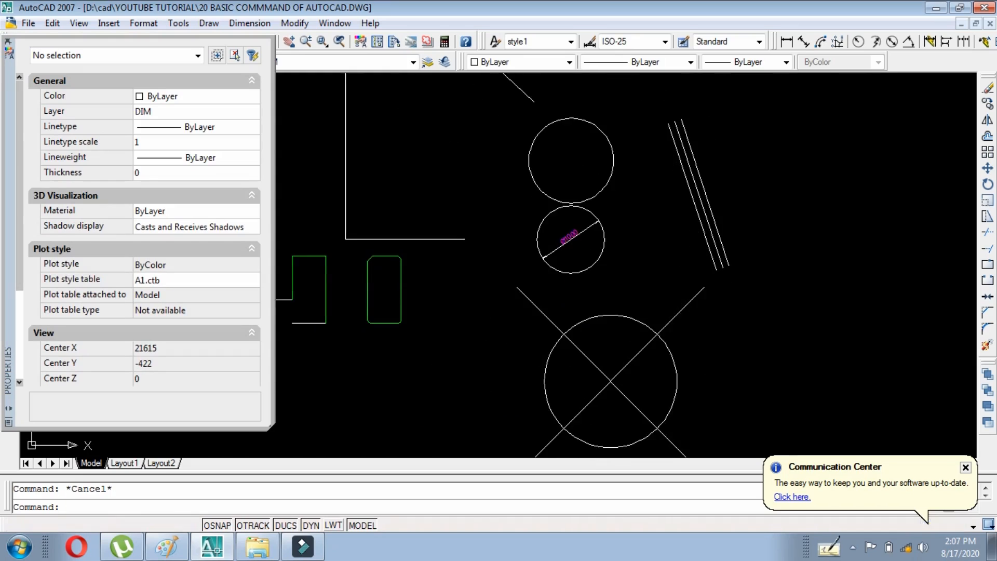
click(627, 377)
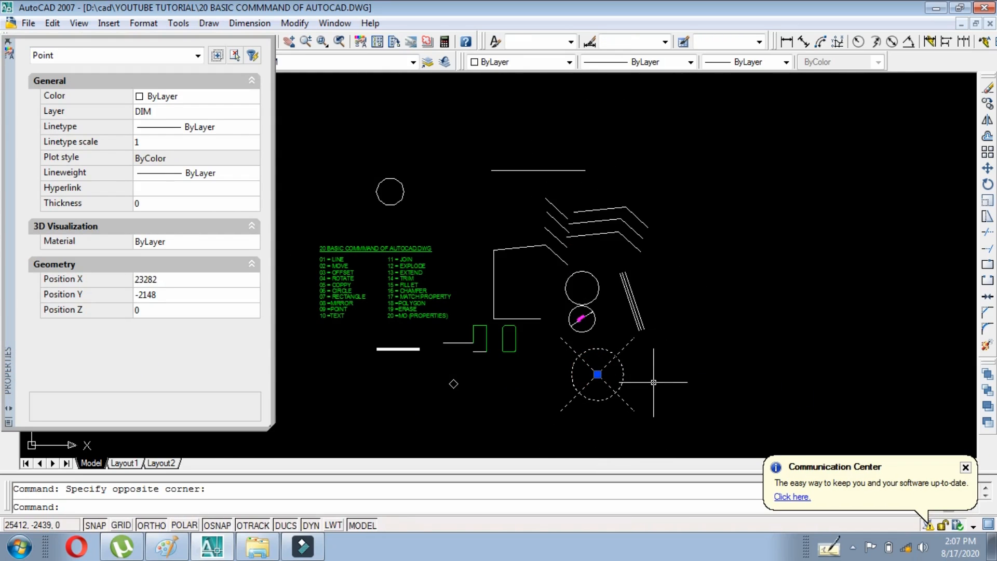
click(658, 362)
click(574, 396)
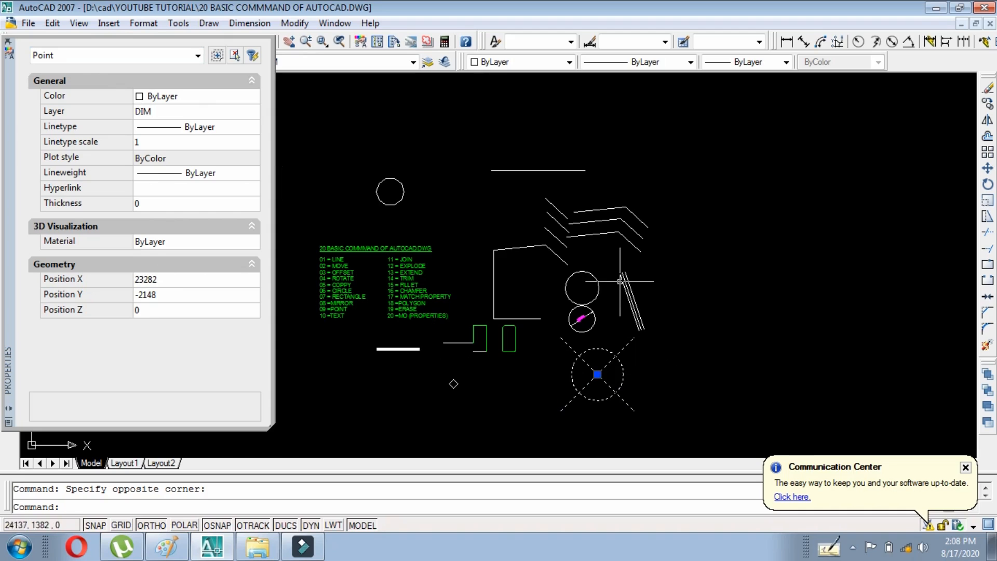
View the properties of the sloping end segment on the lowest of the three intact zigzags, and clear the selection
scroll(632, 248, up, 4)
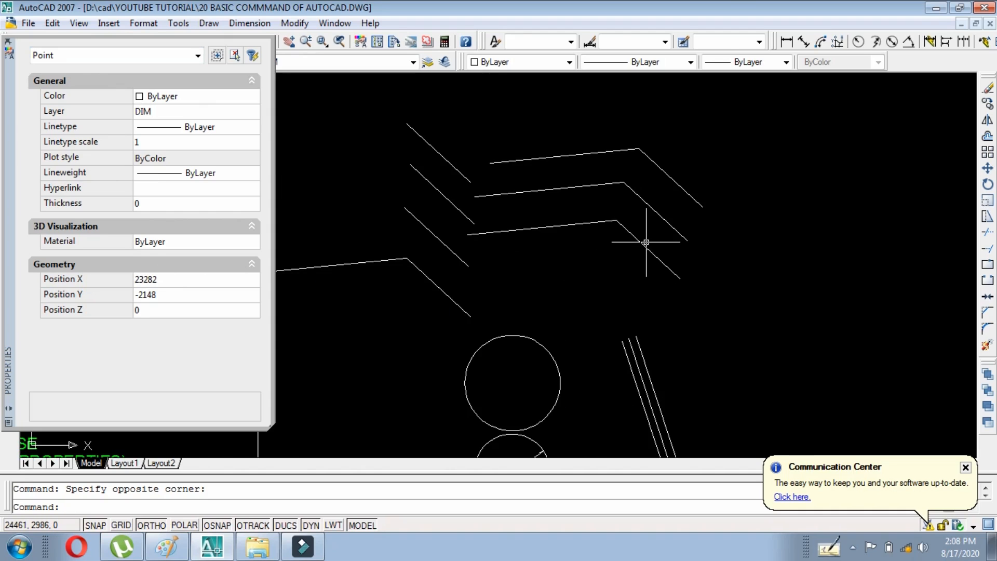
key(Escape)
click(628, 230)
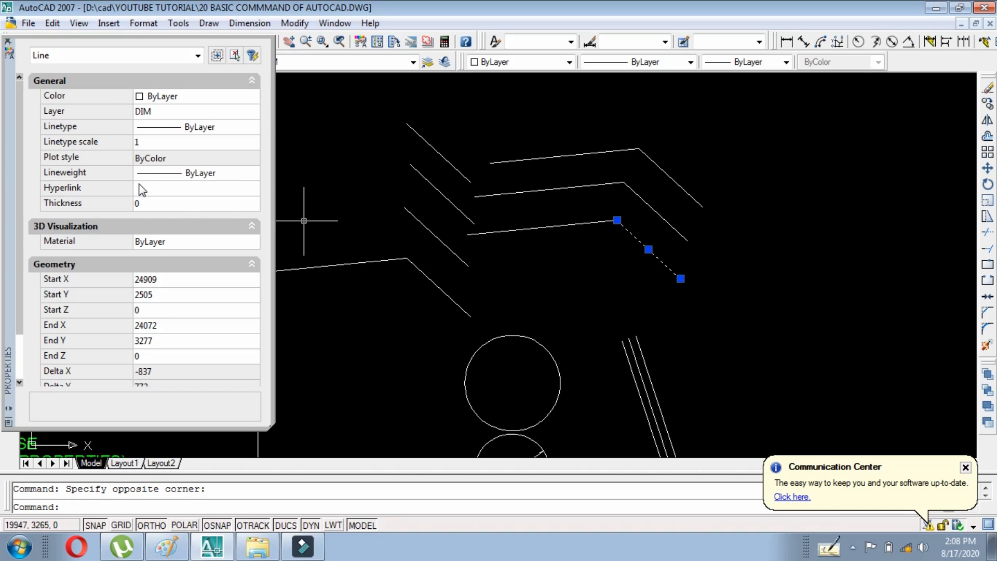
scroll(616, 205, down, 2)
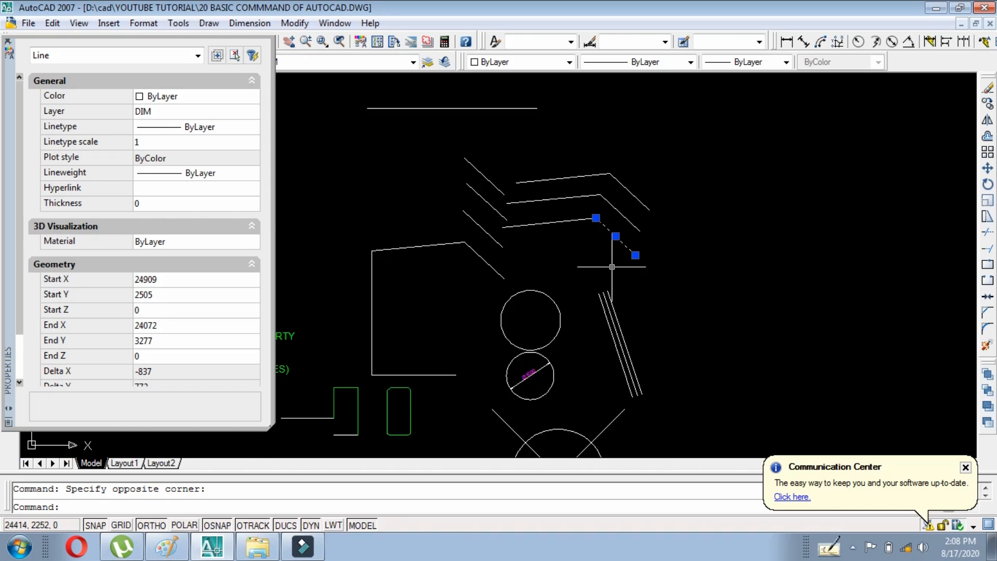
key(Escape)
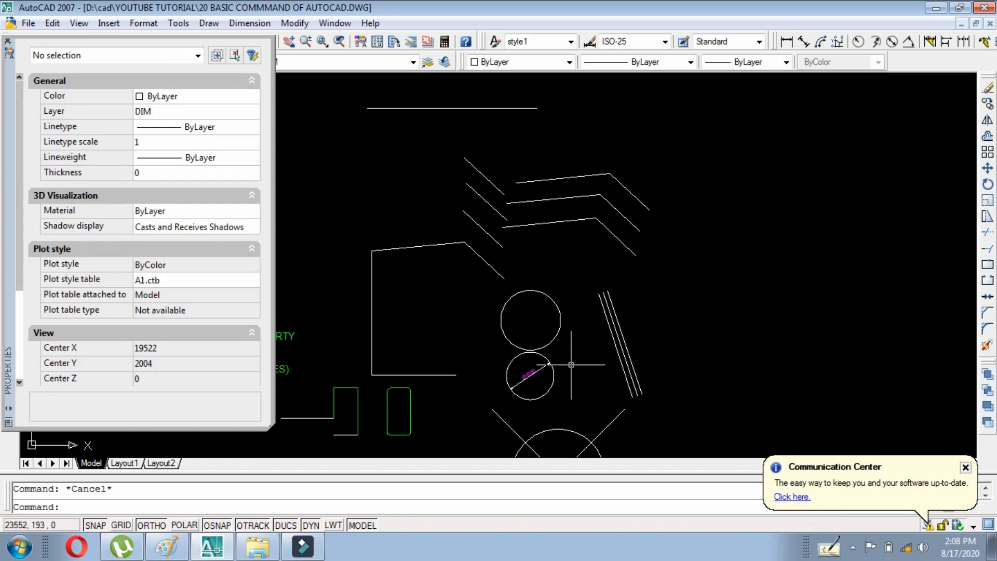
Start the Line command for a new line
text(L)
key(Return)
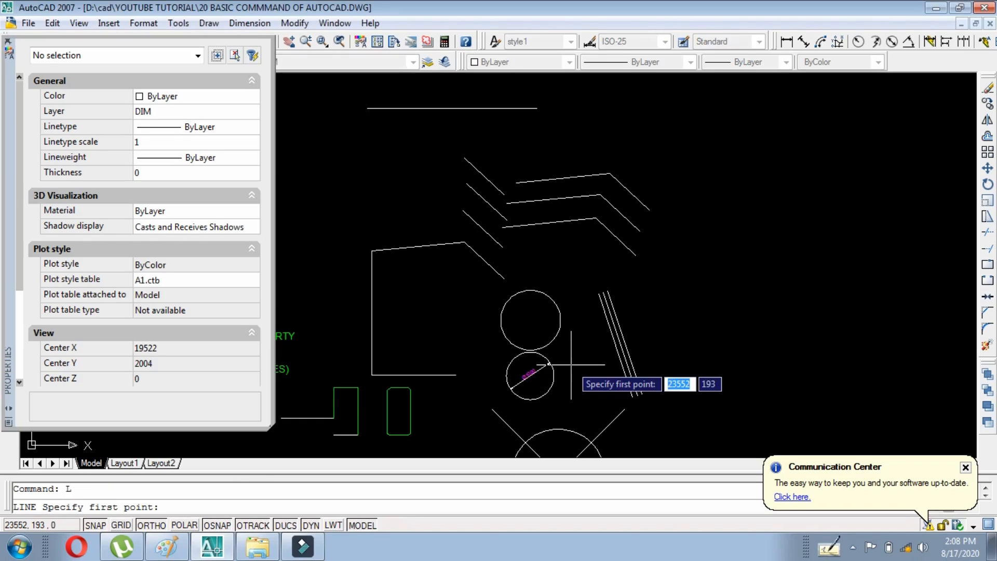